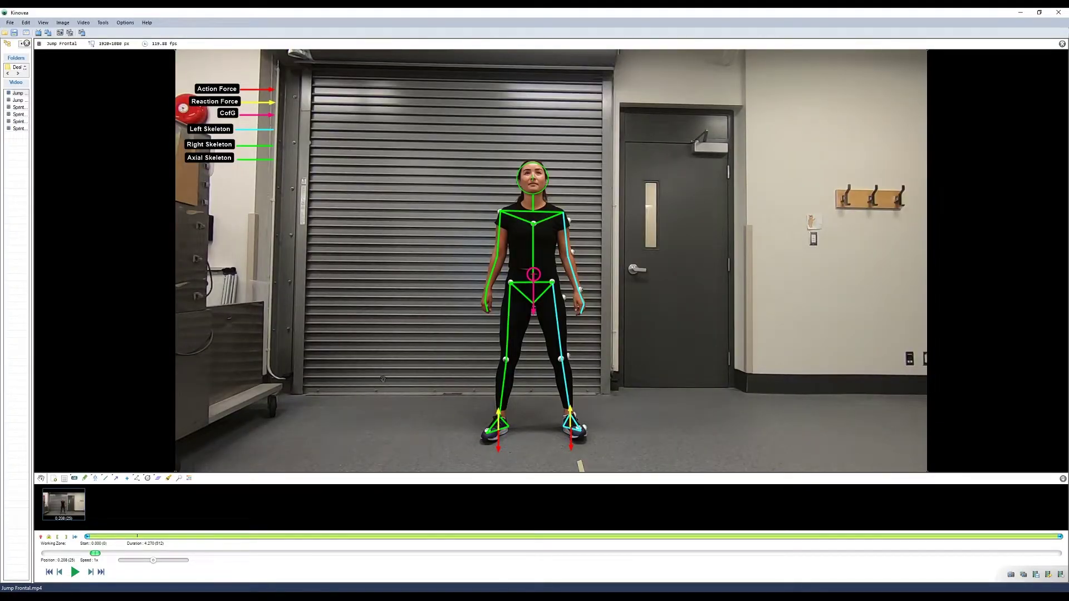
Step: Play past the key image, zoom in, and calibrate a hip-to-knee line as 47 cm
key(space)
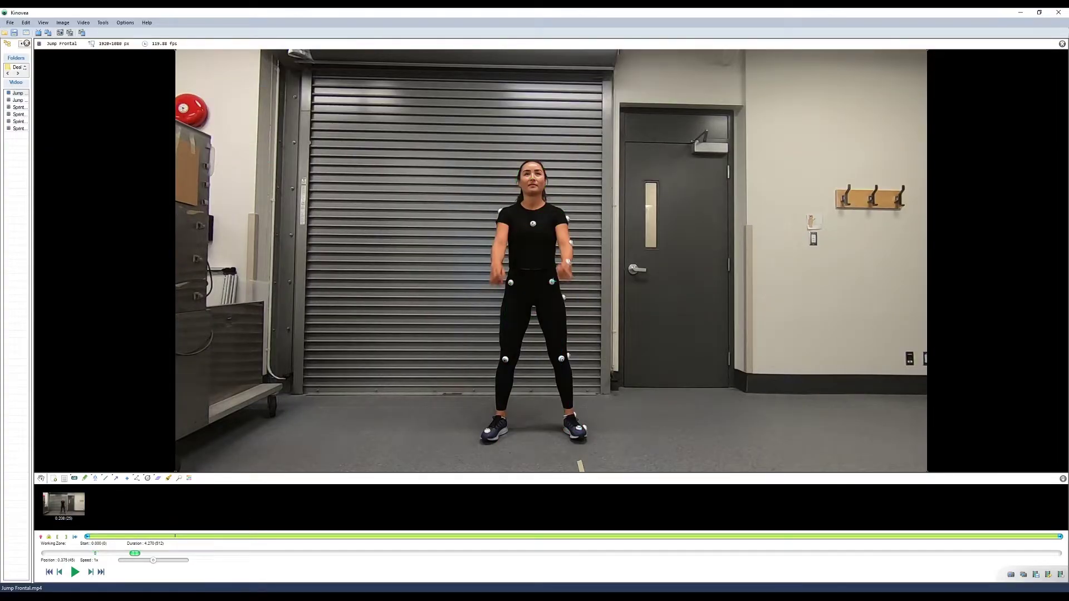
scroll(551, 260, up, 6)
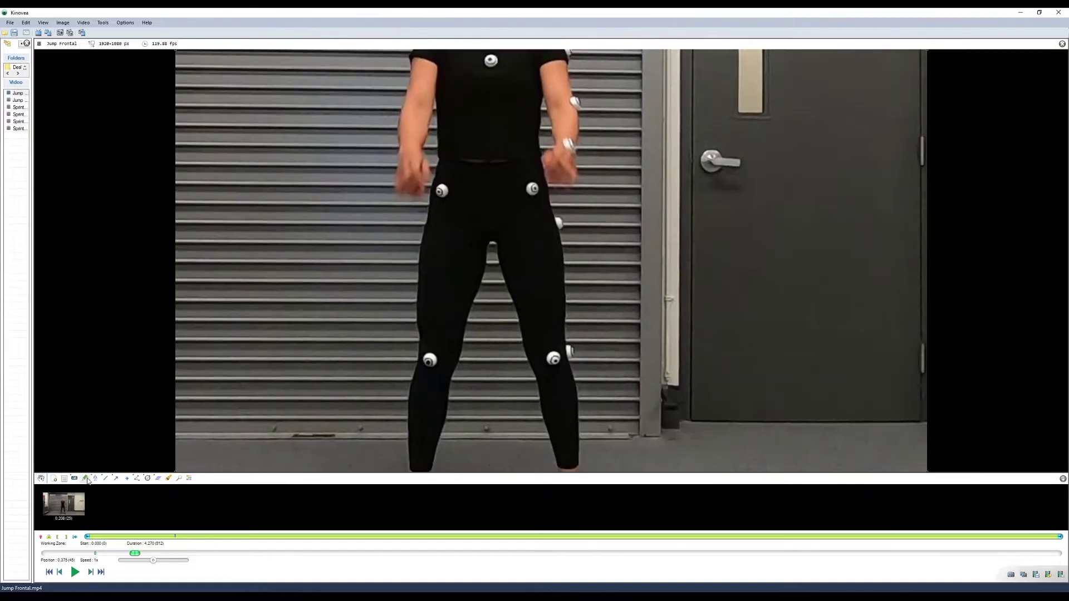
click(106, 478)
drag(533, 190, 554, 359)
right_click(555, 357)
click(582, 418)
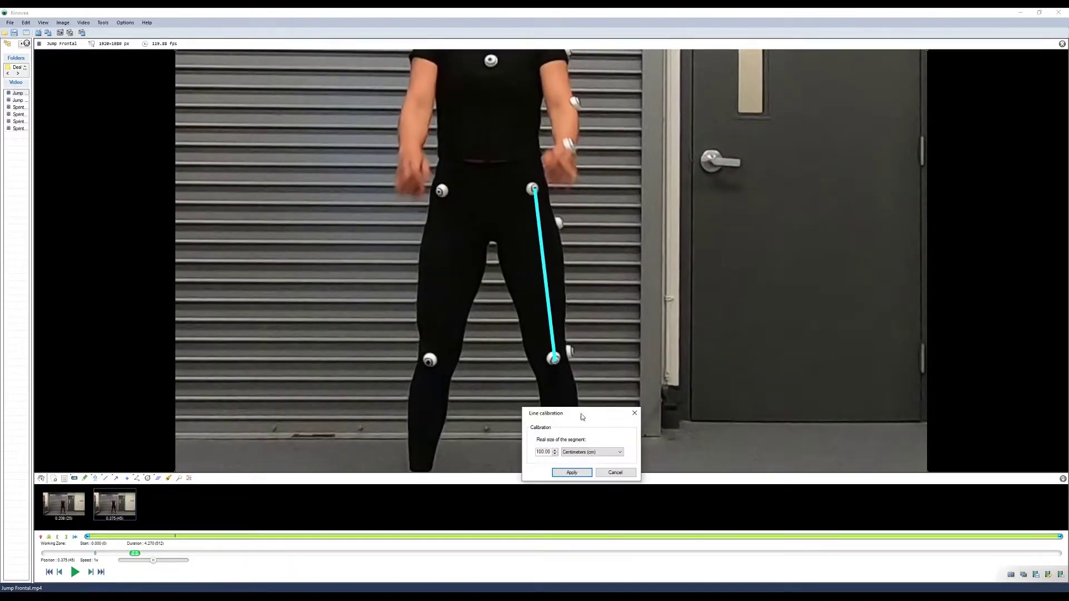
double_click(550, 453)
text(40)
click(571, 472)
Step: Move the 47.00 cm calibration line out of the way to the image's top right
drag(614, 272, 851, 245)
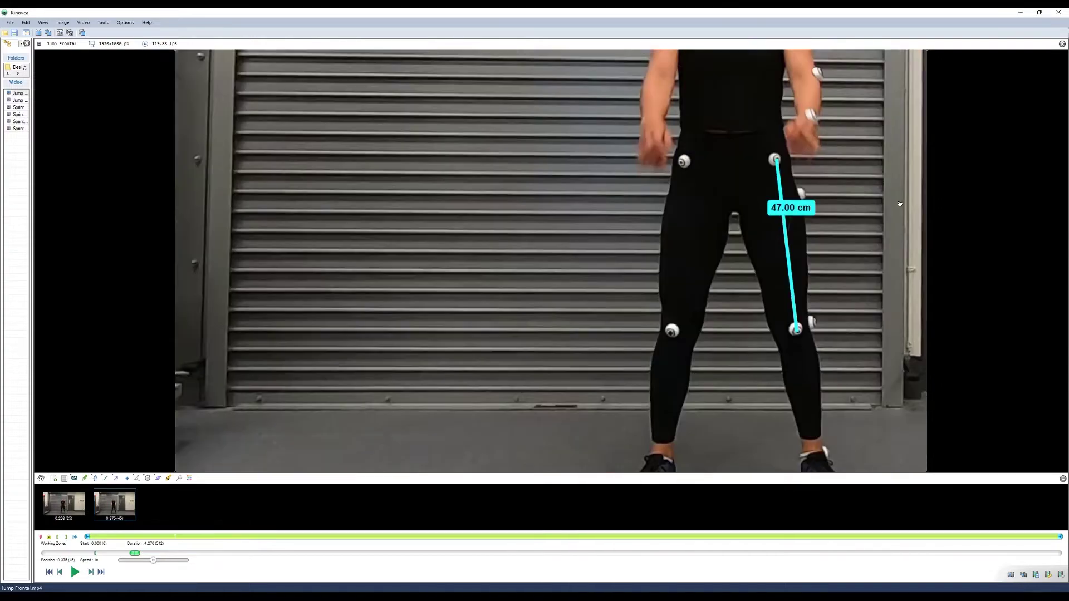
scroll(856, 250, down, 1)
scroll(856, 250, down, 4)
drag(630, 288, 905, 118)
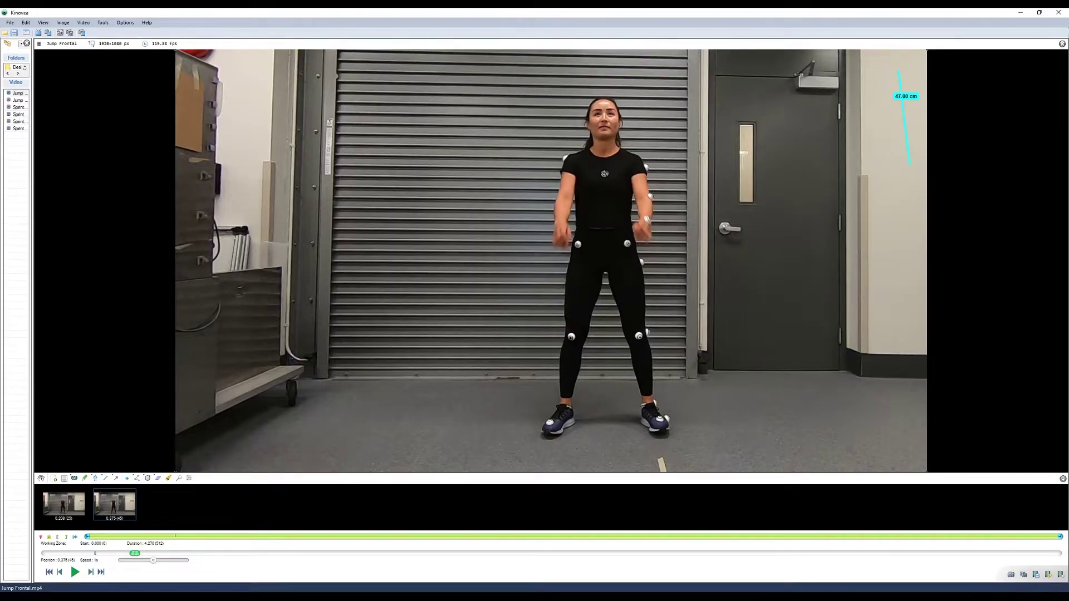
Step: Track the chest marker as 'Sternum' with smaller object and search windows and a new colour
right_click(604, 174)
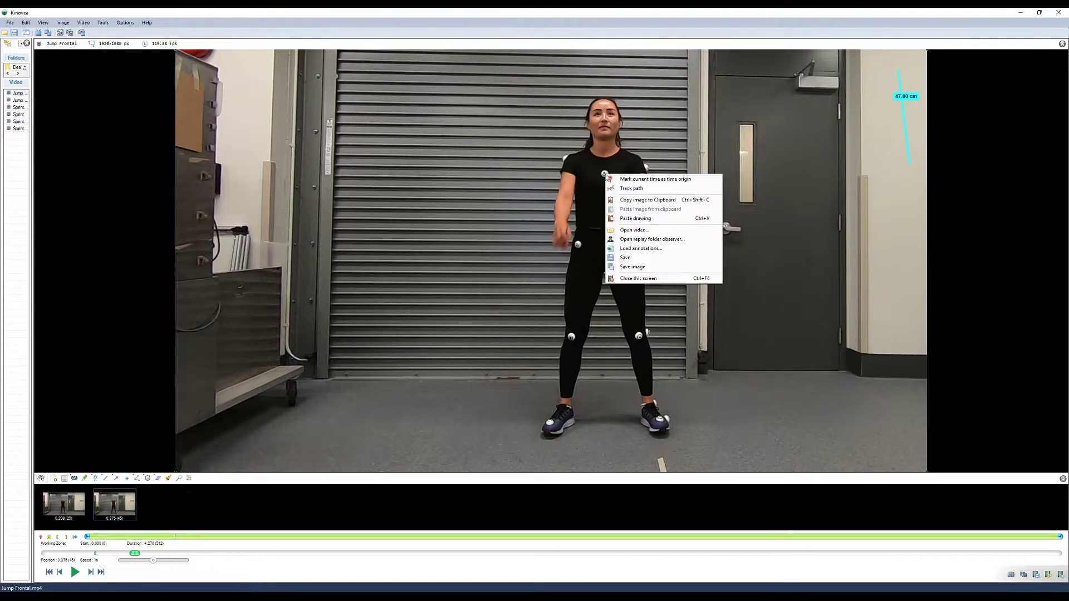
click(643, 192)
right_click(604, 174)
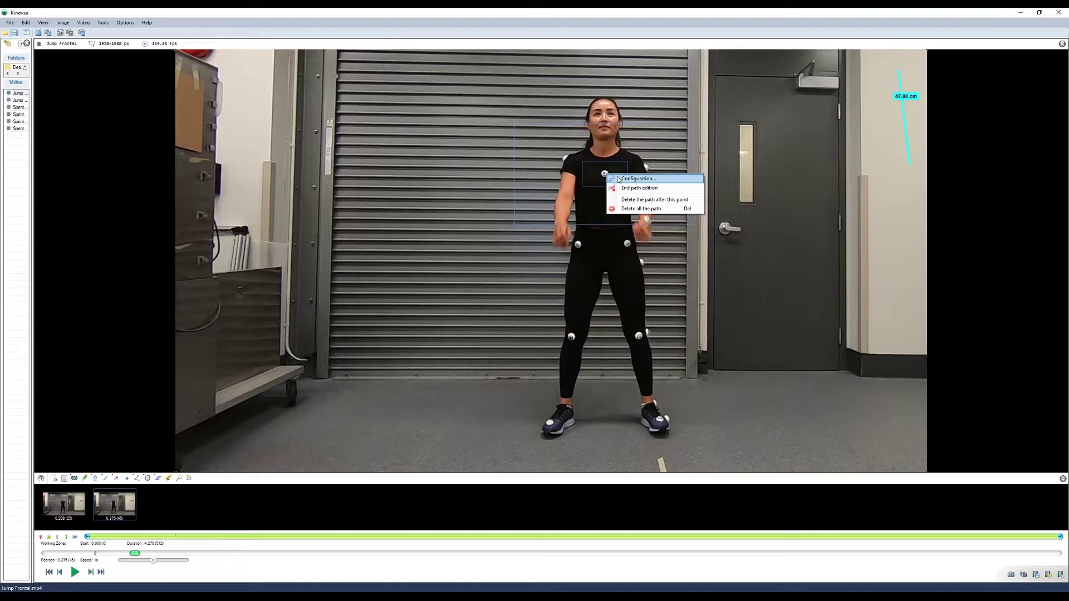
click(620, 179)
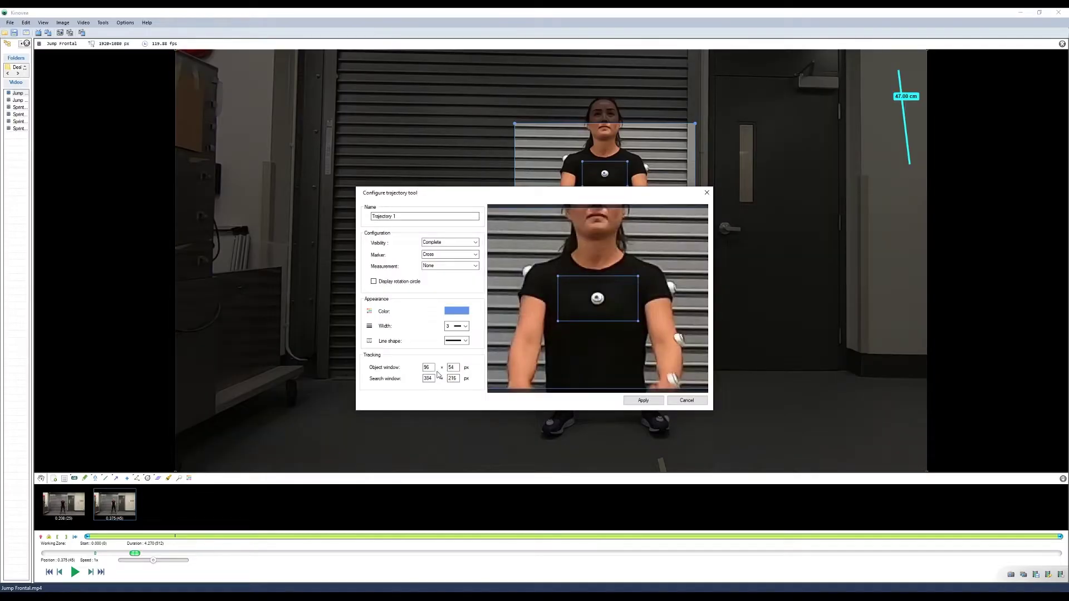
click(430, 368)
double_click(434, 377)
drag(638, 321, 609, 326)
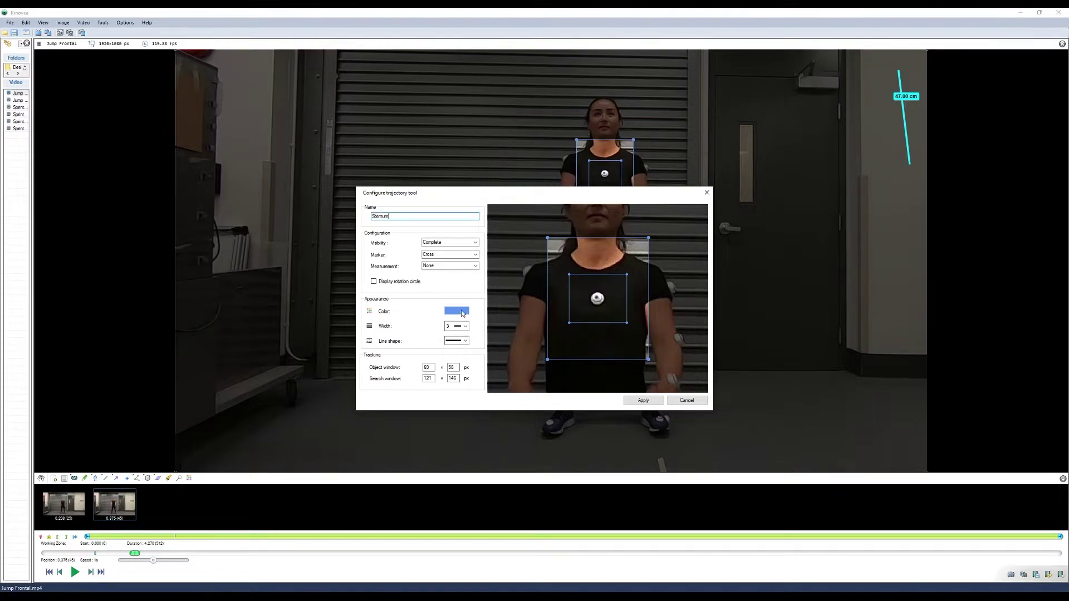
click(461, 313)
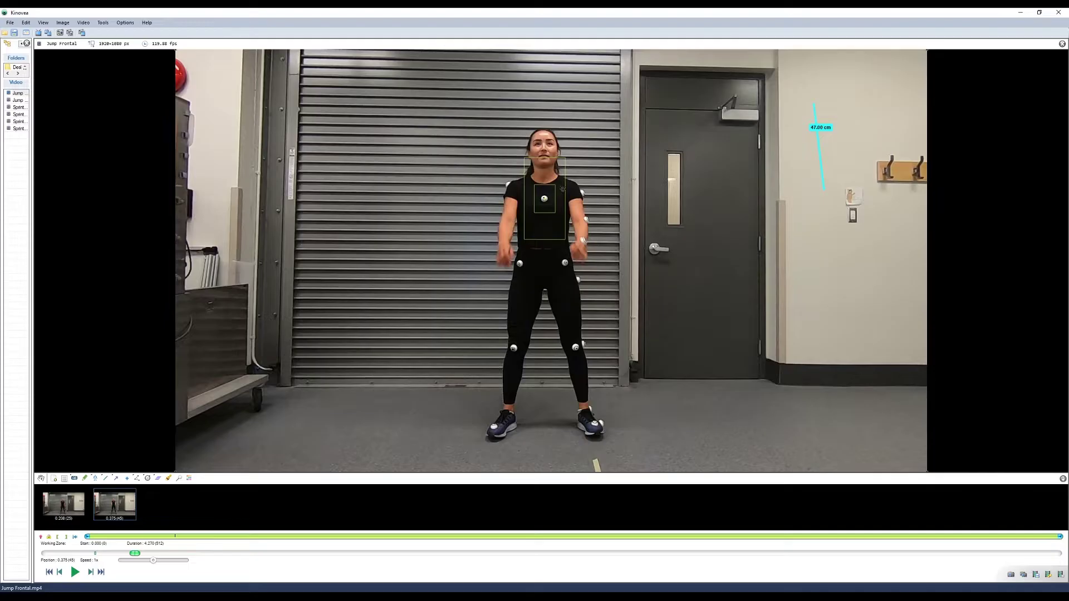
Step: Zoom in and step through the take-off, re-centring the tracking point on the chest marker
scroll(610, 217, up, 3)
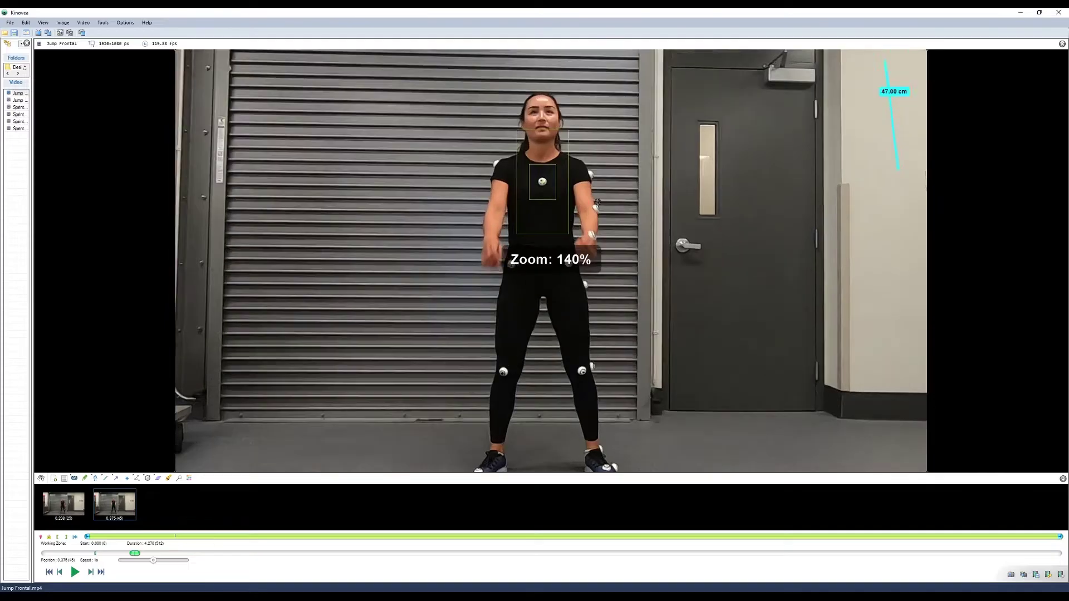
scroll(609, 217, up, 2)
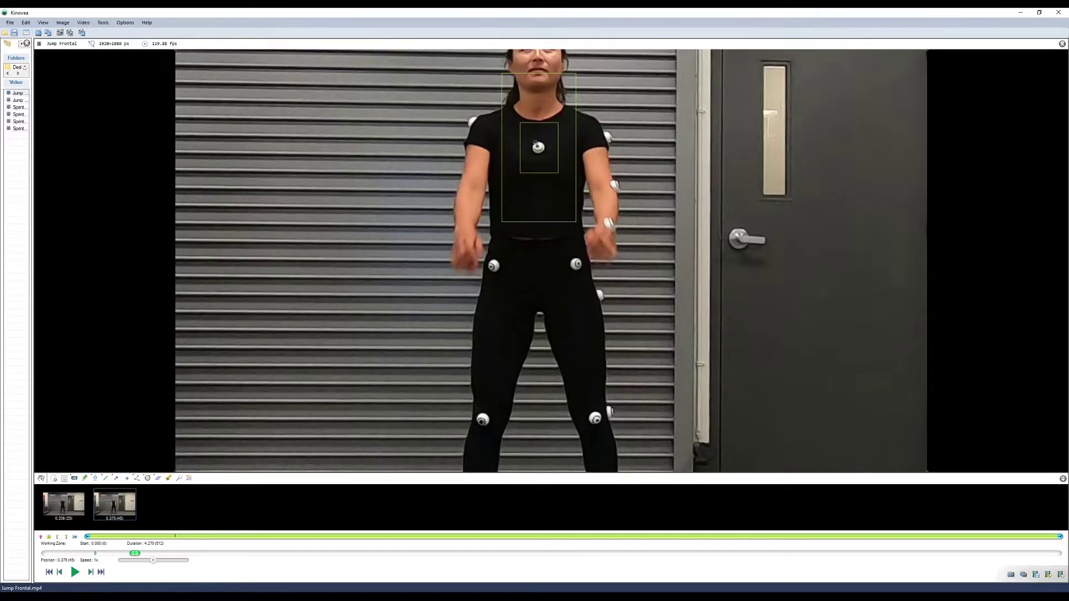
scroll(535, 143, down, 19)
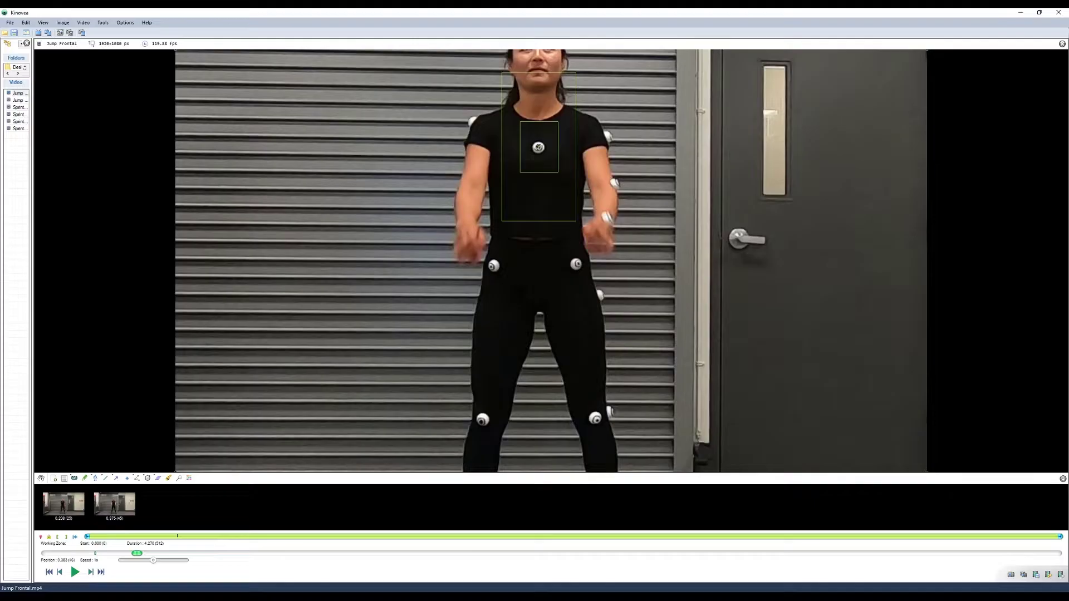
scroll(568, 178, down, 15)
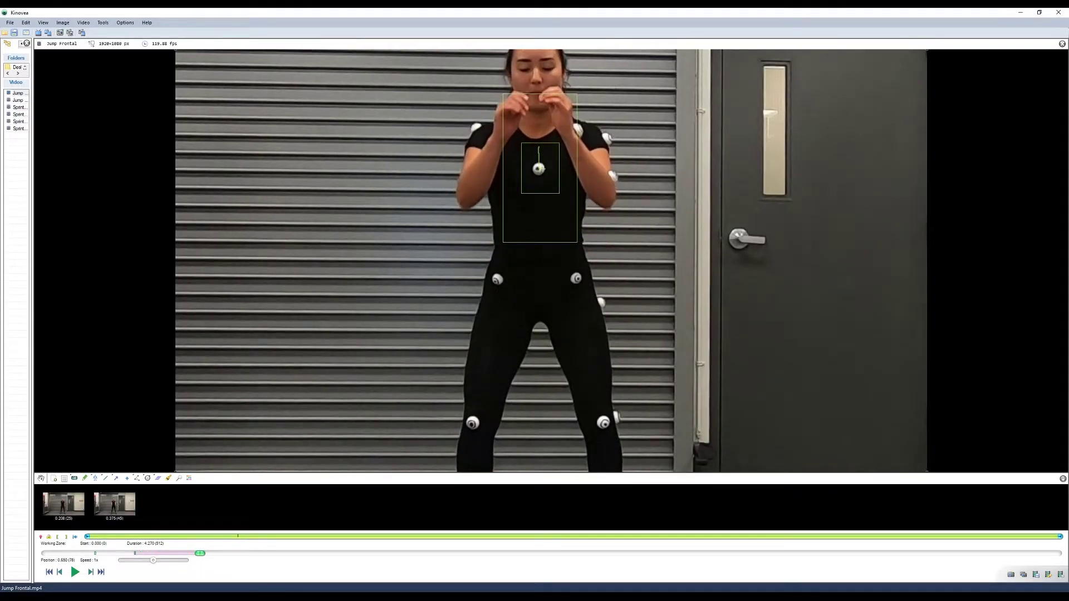
drag(545, 168, 539, 173)
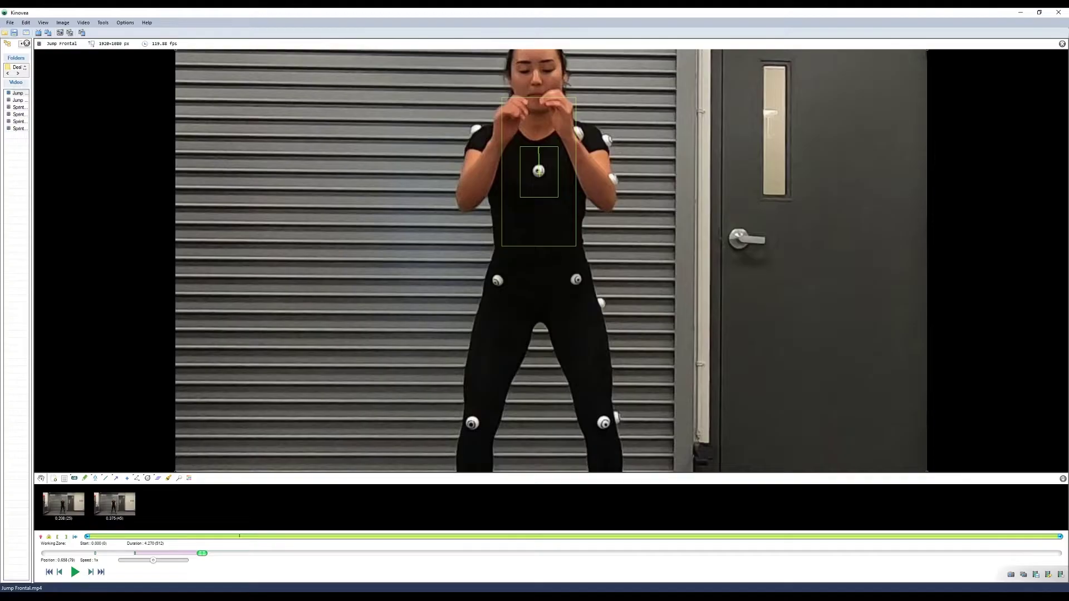
scroll(539, 172, down, 1)
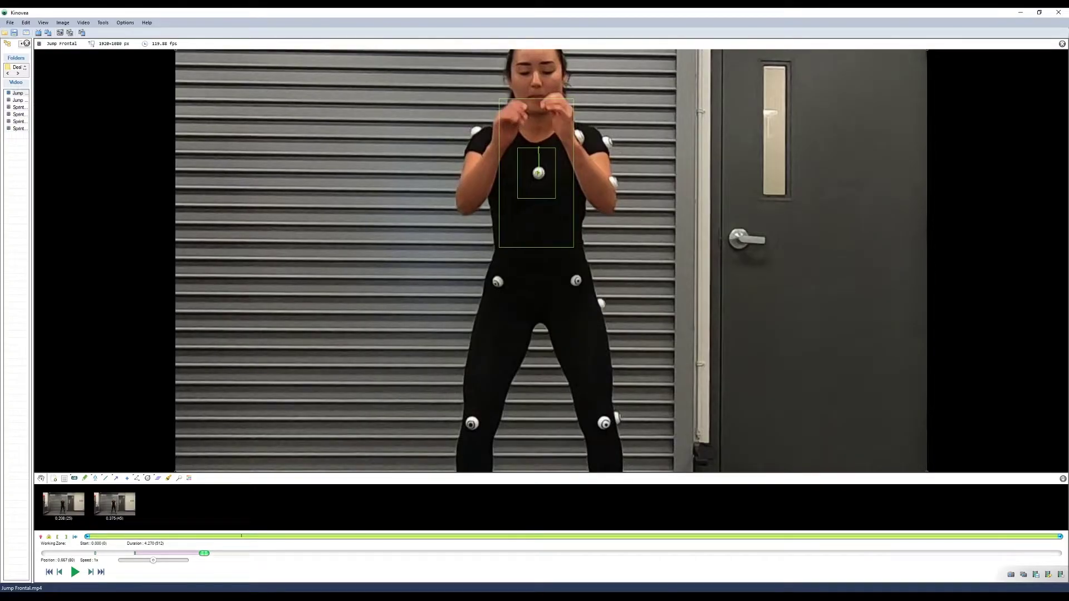
scroll(628, 225, down, 5)
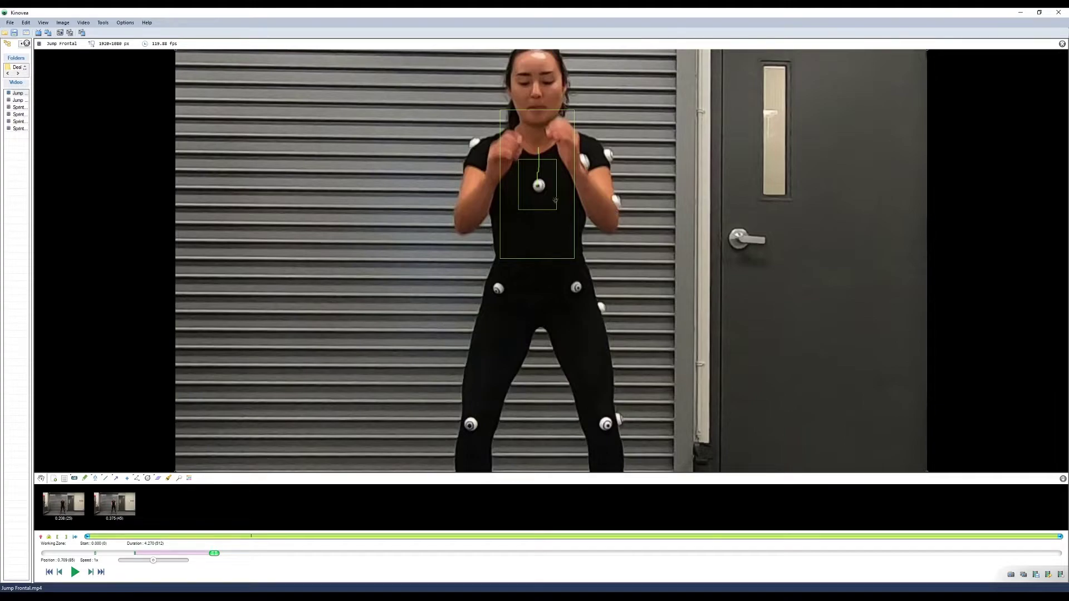
Step: Keep stepping frames through the landing crouch to extend the green Sternum trail
scroll(531, 171, down, 20)
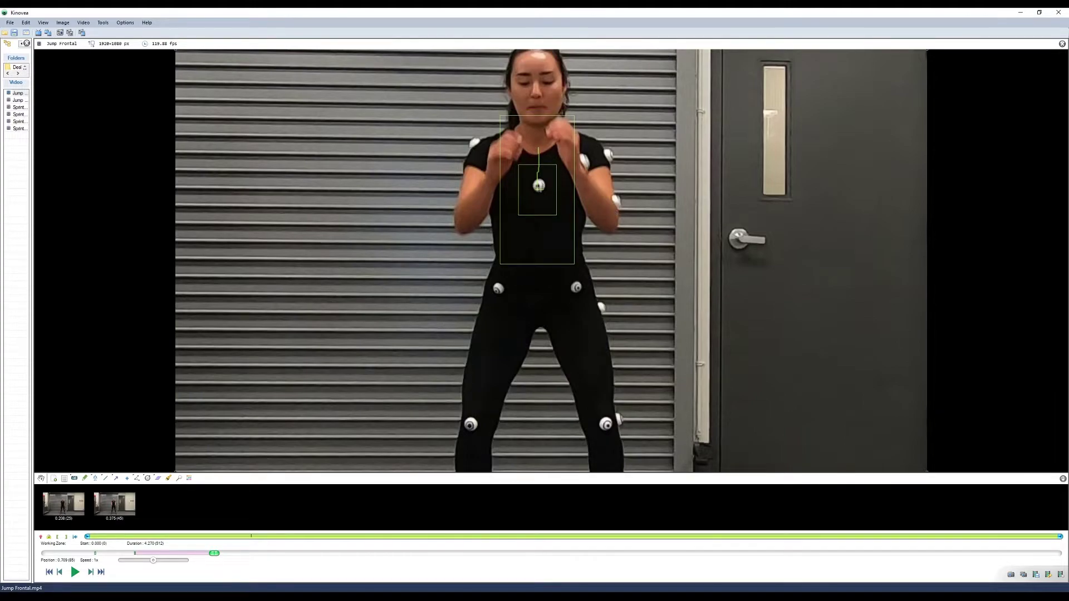
scroll(556, 246, down, 20)
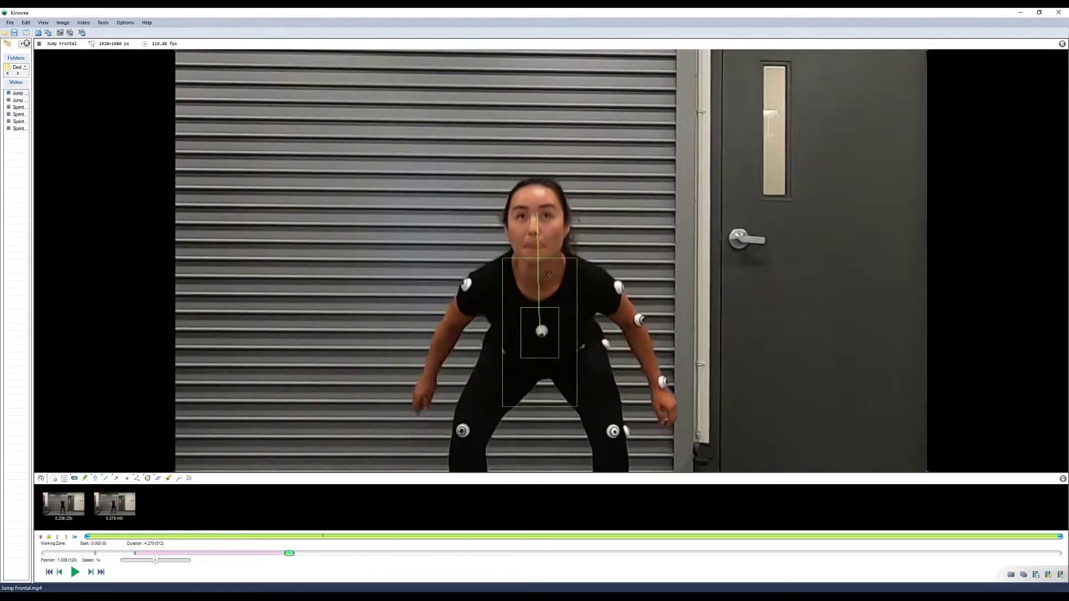
scroll(572, 341, up, 7)
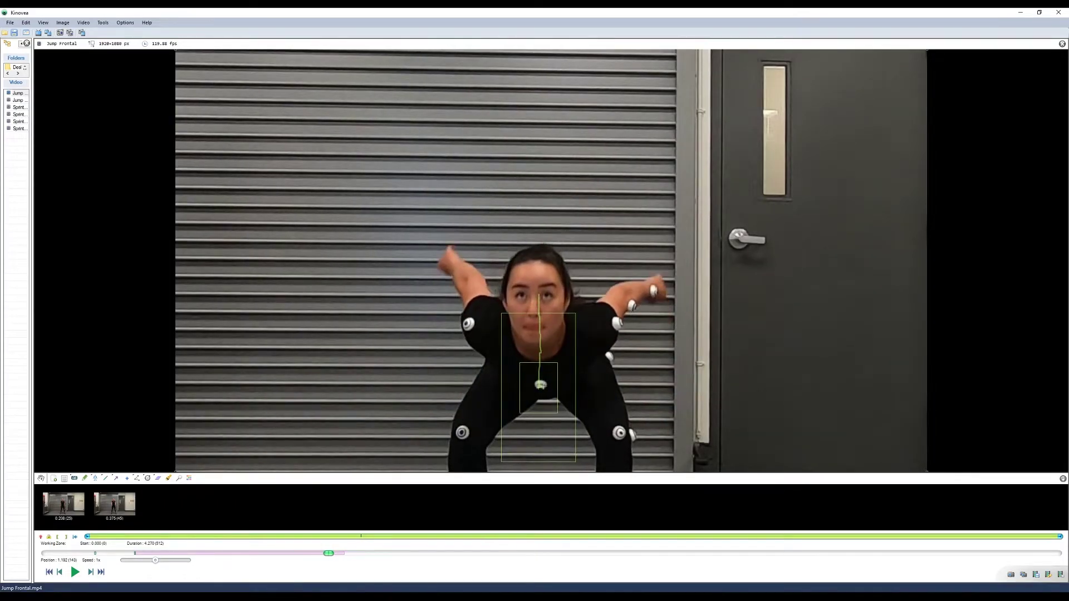
scroll(544, 390, down, 3)
scroll(544, 390, down, 6)
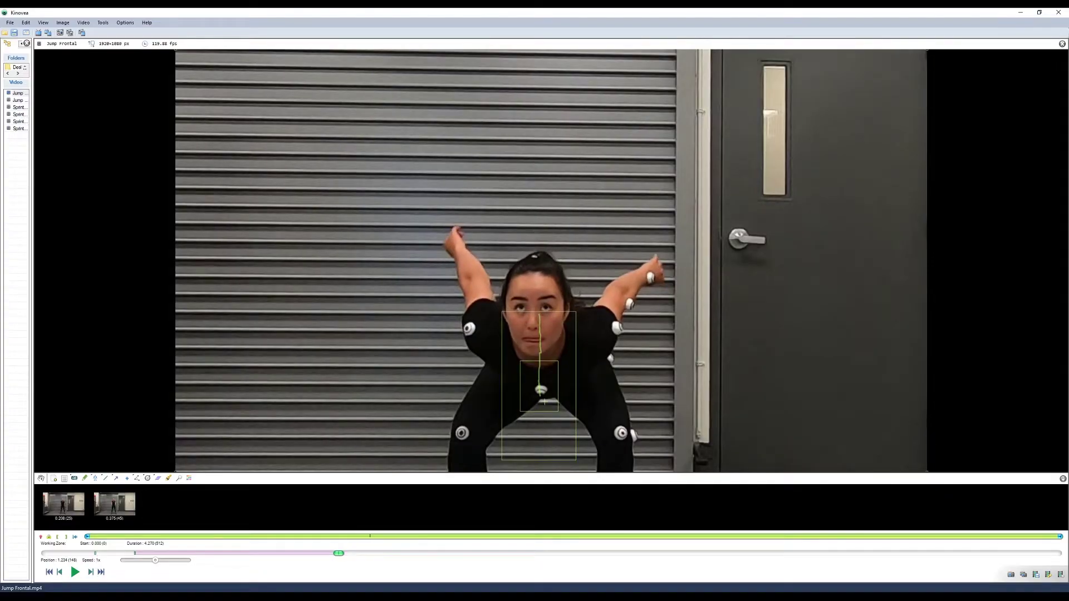
scroll(545, 410, down, 14)
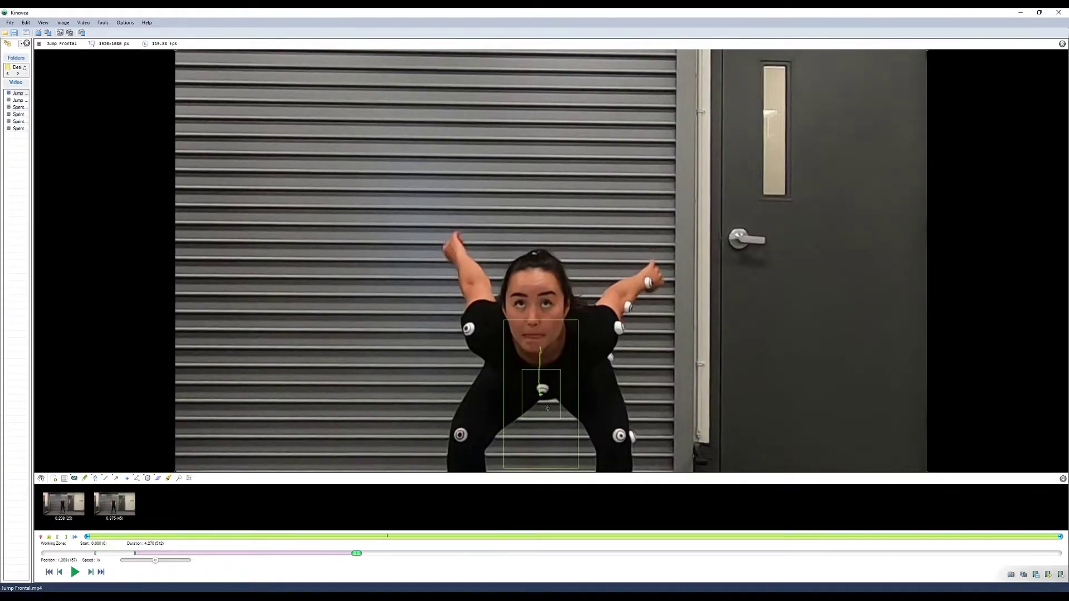
scroll(551, 379, down, 20)
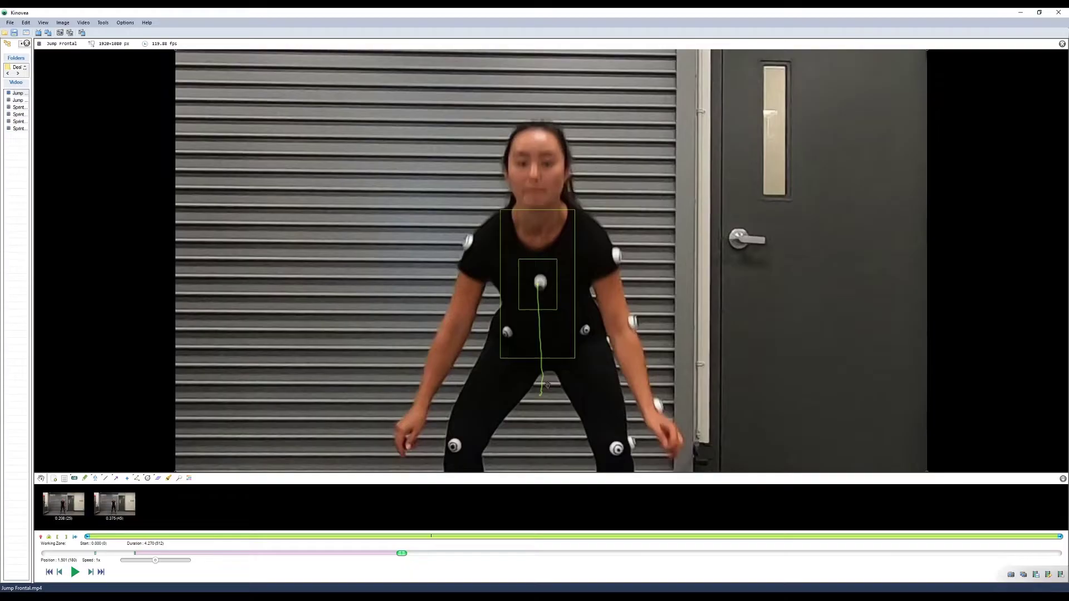
scroll(552, 262, down, 20)
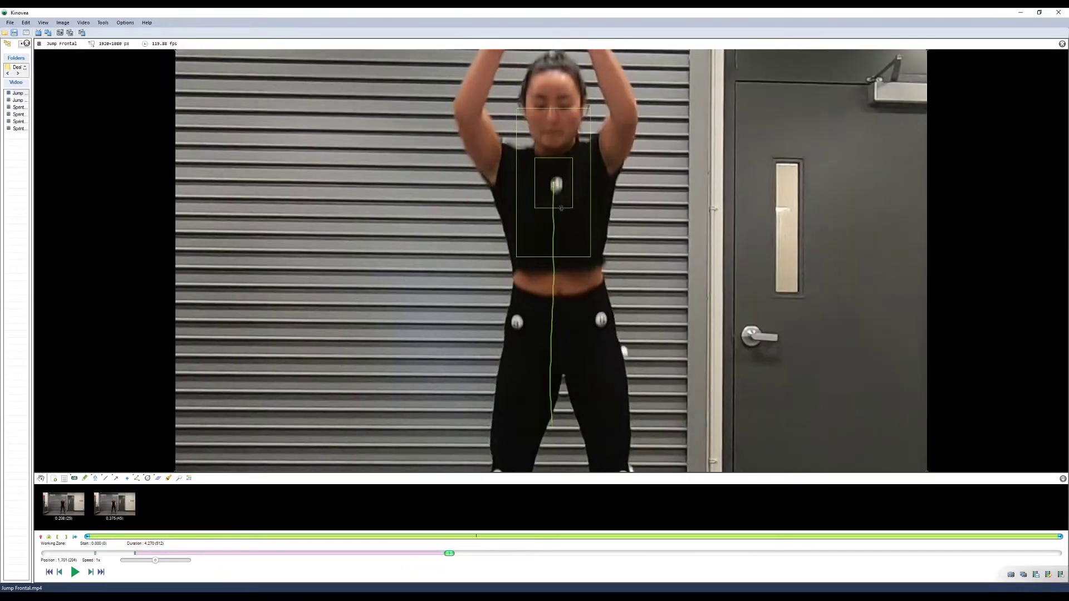
scroll(562, 110, down, 20)
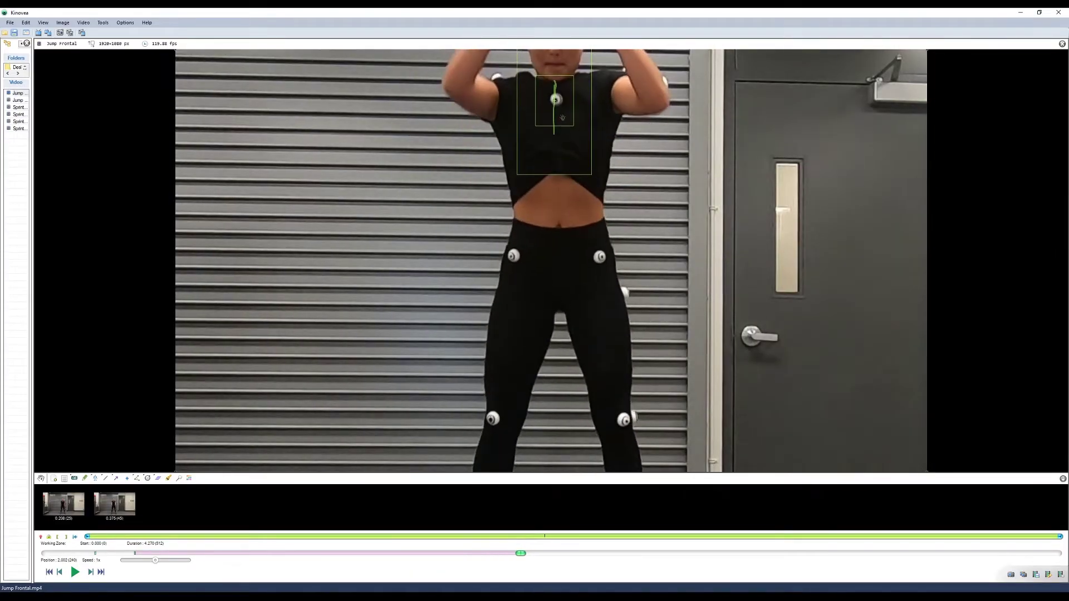
scroll(405, 404, down, 15)
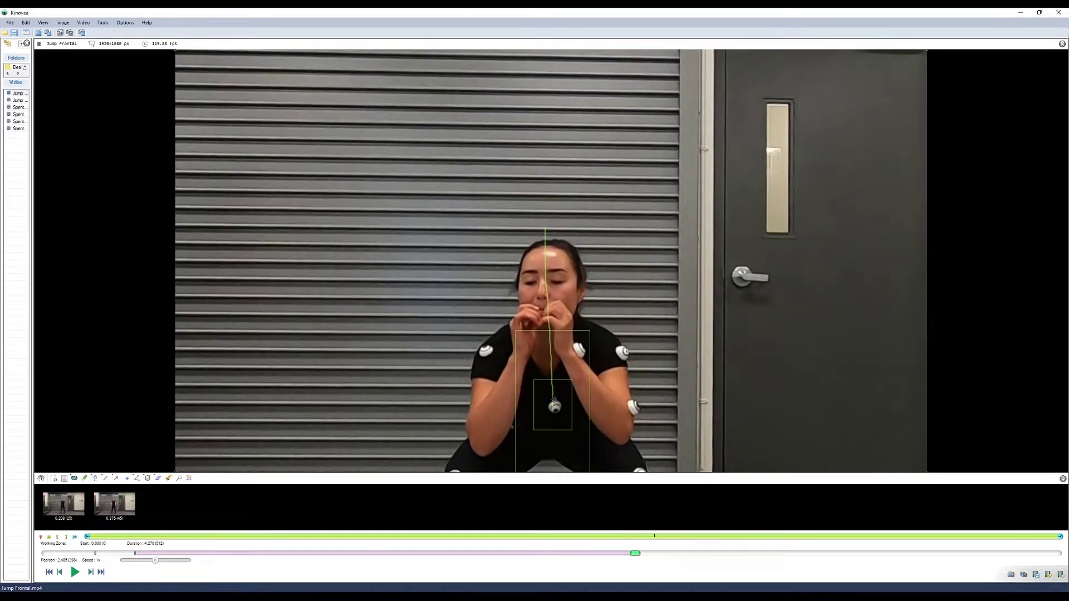
Step: End path editing on the Sternum trajectory and zoom back out
right_click(555, 405)
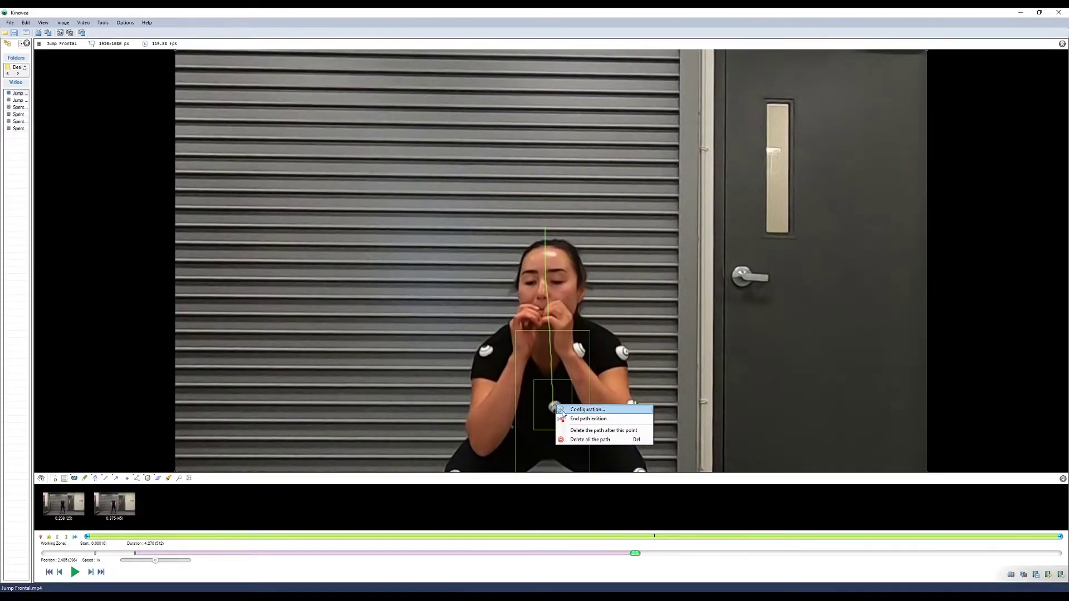
click(570, 418)
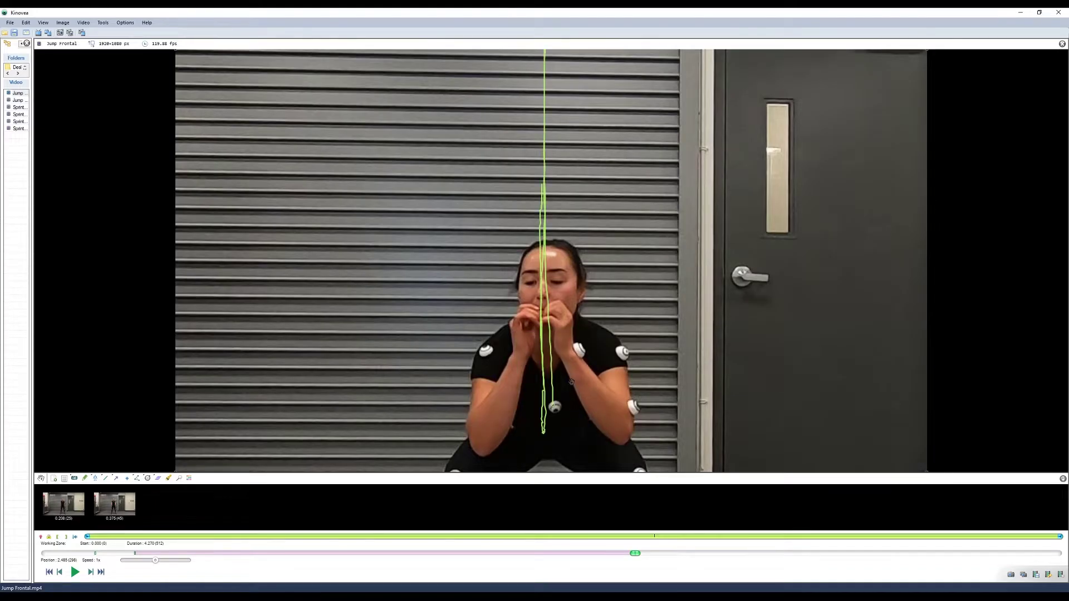
scroll(590, 311, down, 5)
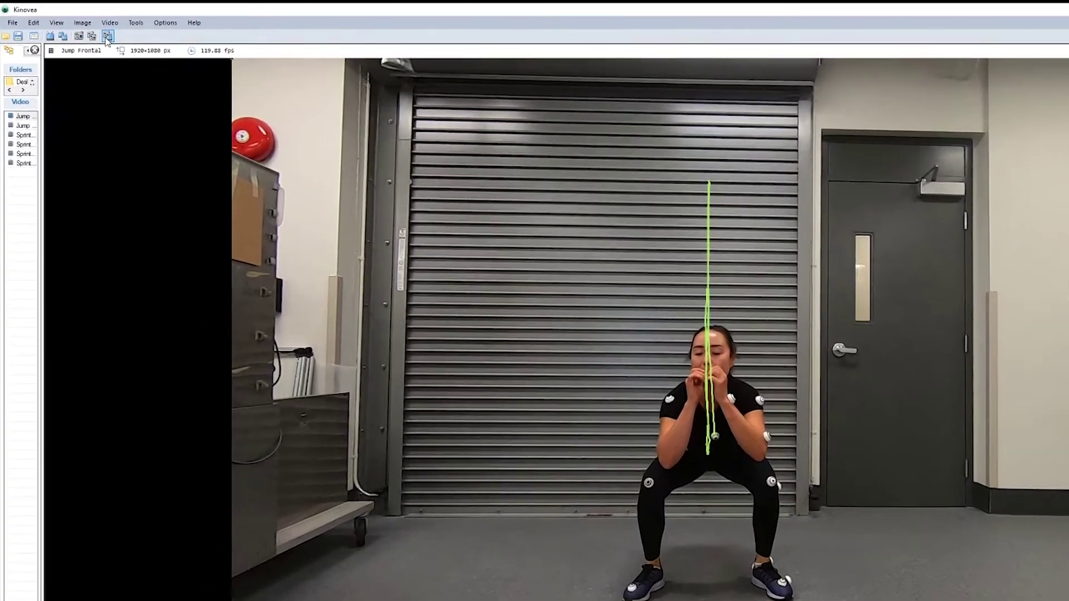
click(136, 23)
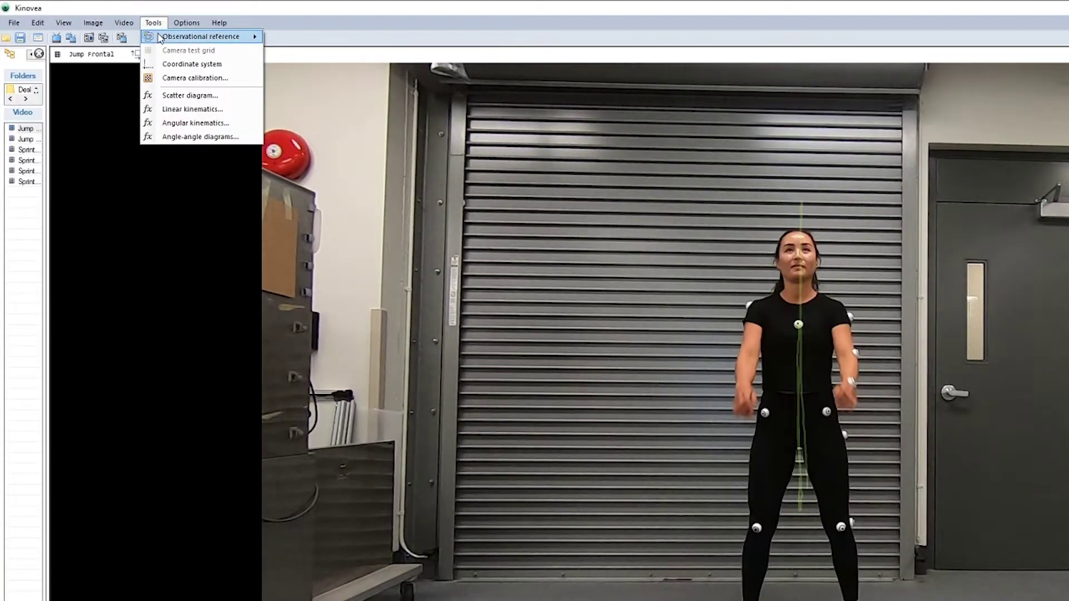
click(189, 109)
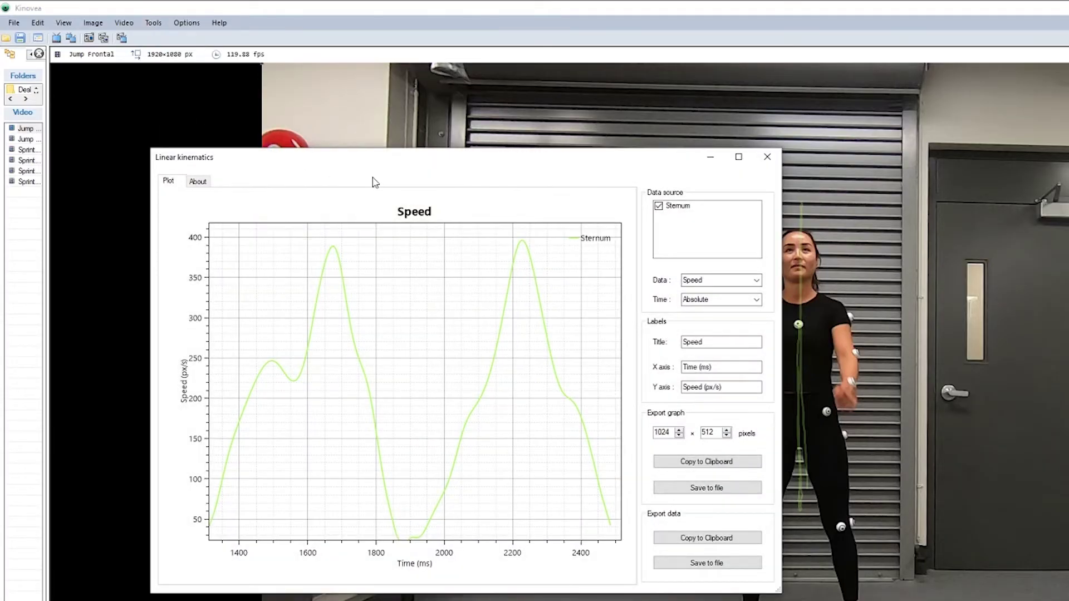
drag(439, 152, 518, 171)
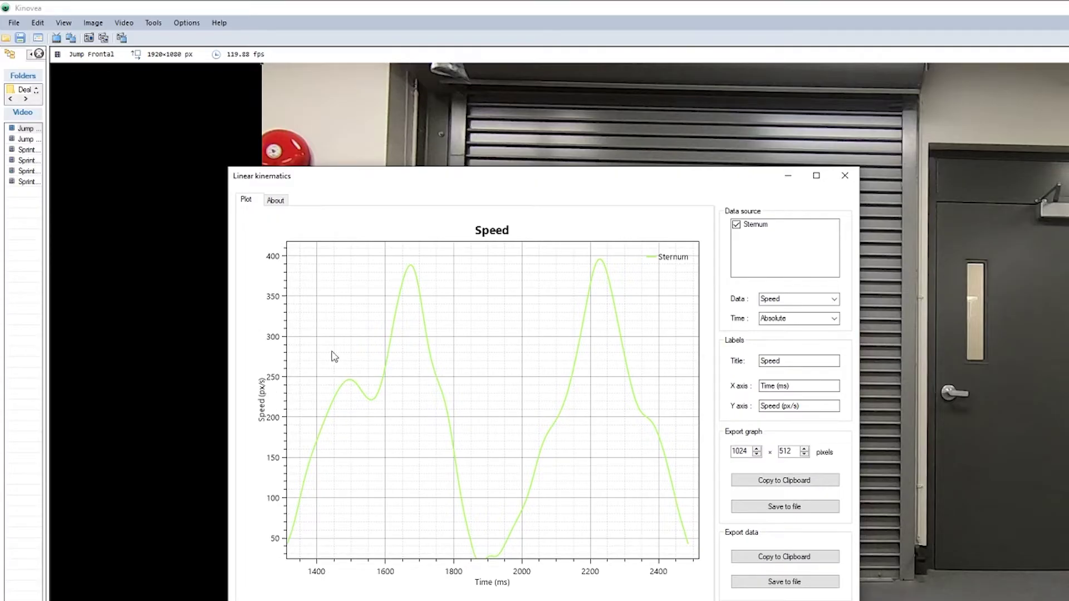
Step: Close the kinematics plot and show the Playback units preferences: speed in m/s, angles in degrees
click(846, 178)
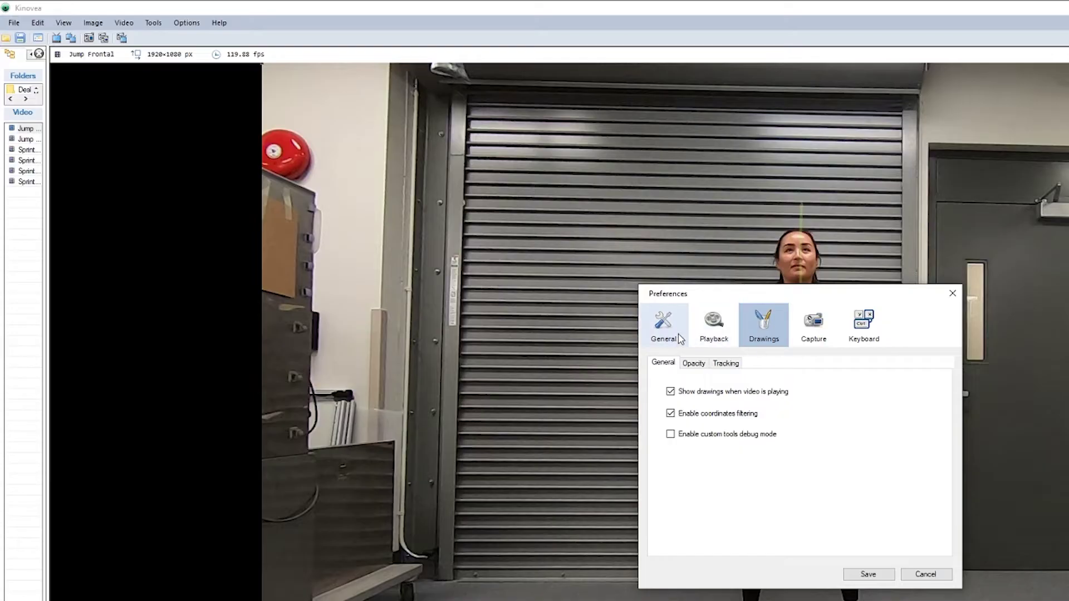
click(678, 334)
click(704, 329)
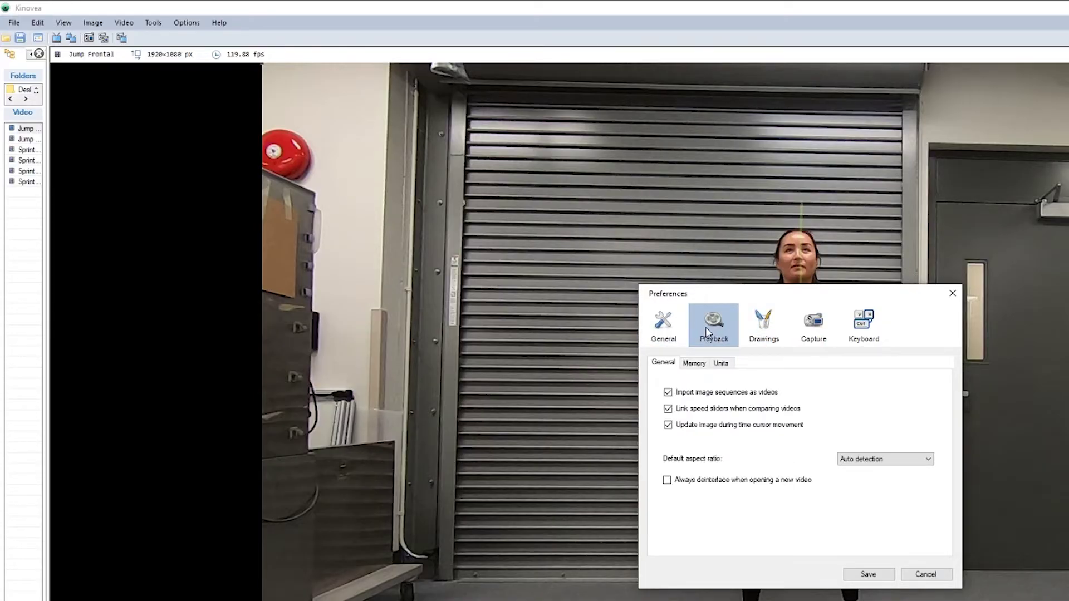
click(722, 365)
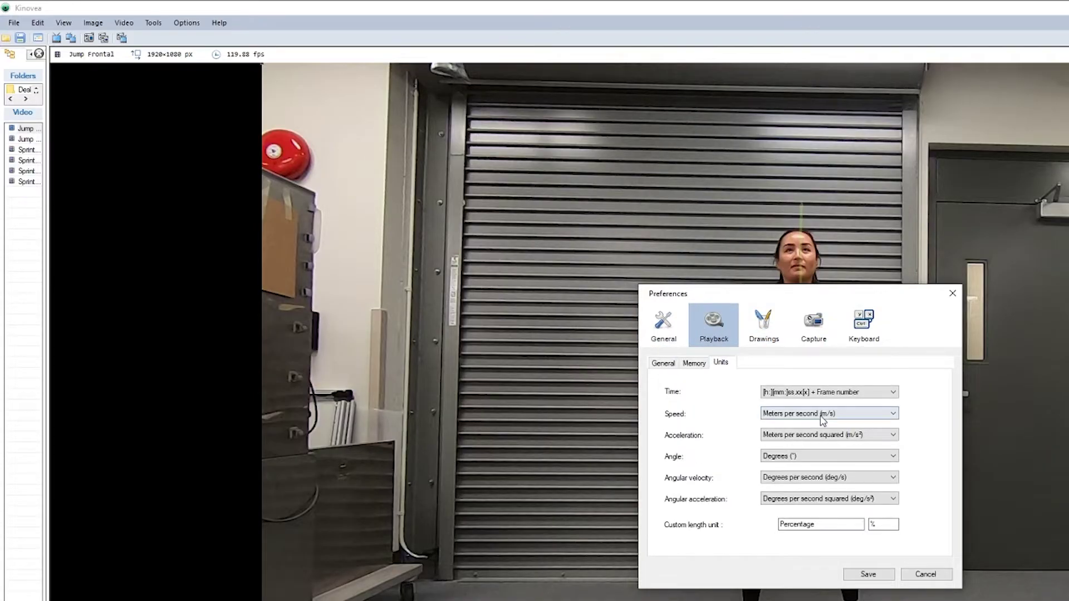
Step: Save the unit preferences and bring up the Linear kinematics plot for the Sternum
click(882, 574)
click(202, 24)
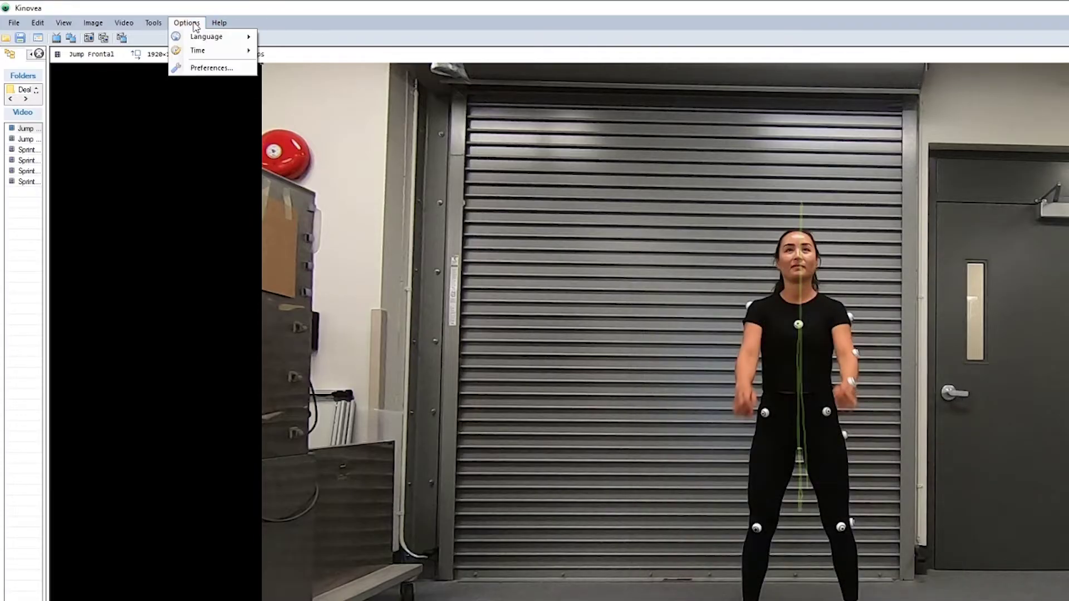
mouse_move(153, 23)
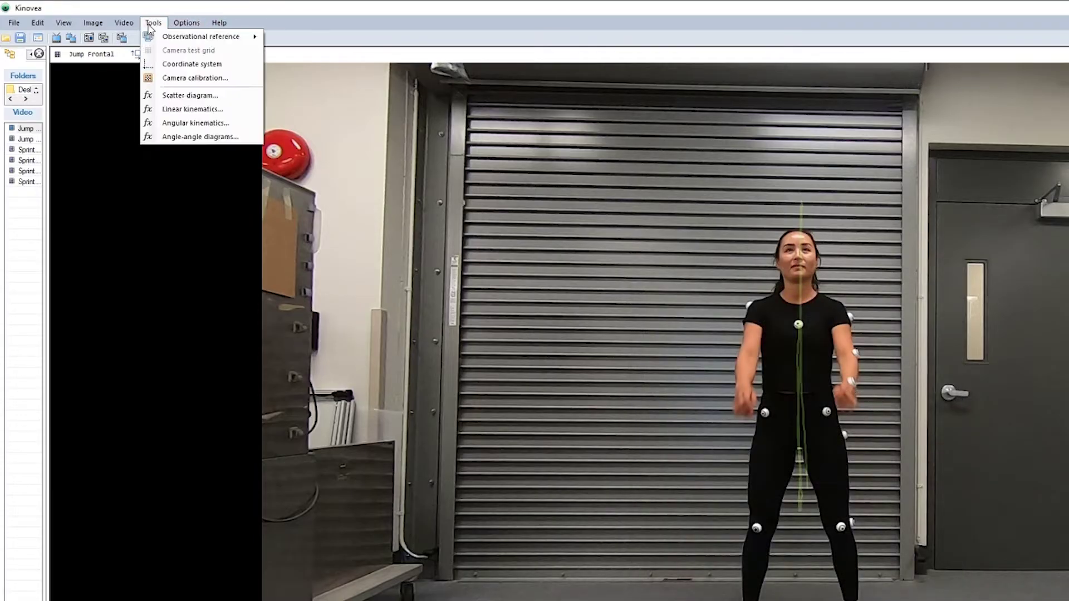
click(190, 110)
drag(393, 184, 489, 194)
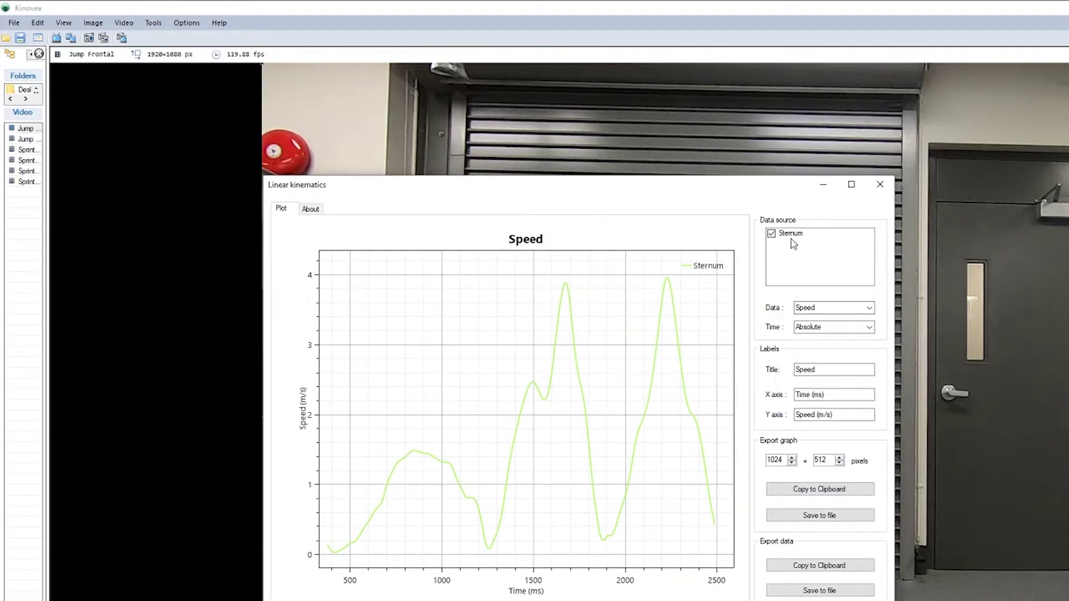
Step: Plot horizontal position, vertical position, total distance and total vertical displacement in turn
click(868, 308)
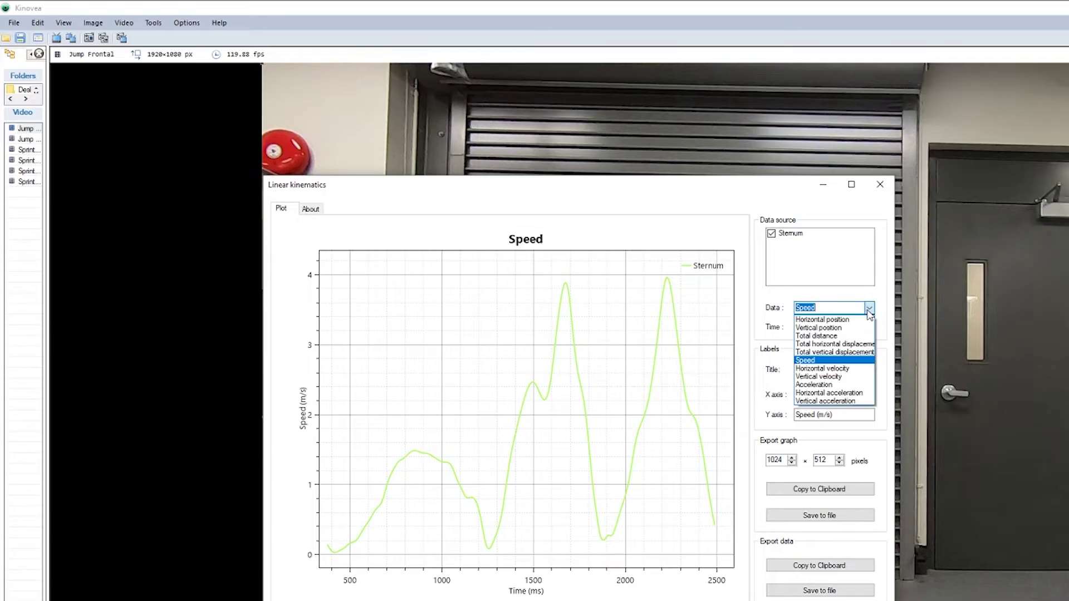
click(854, 320)
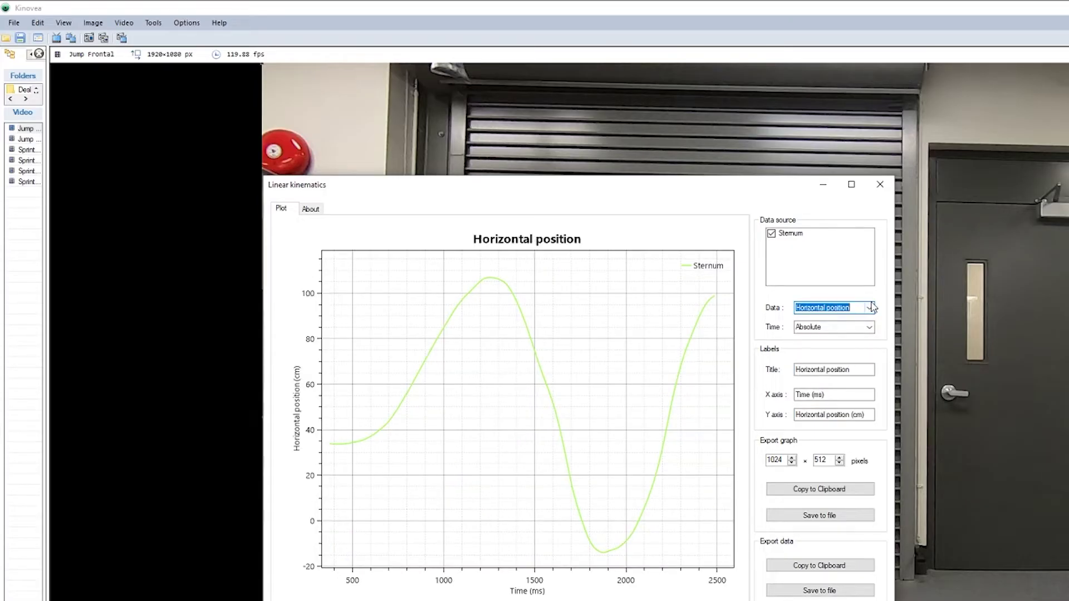
click(868, 308)
click(841, 329)
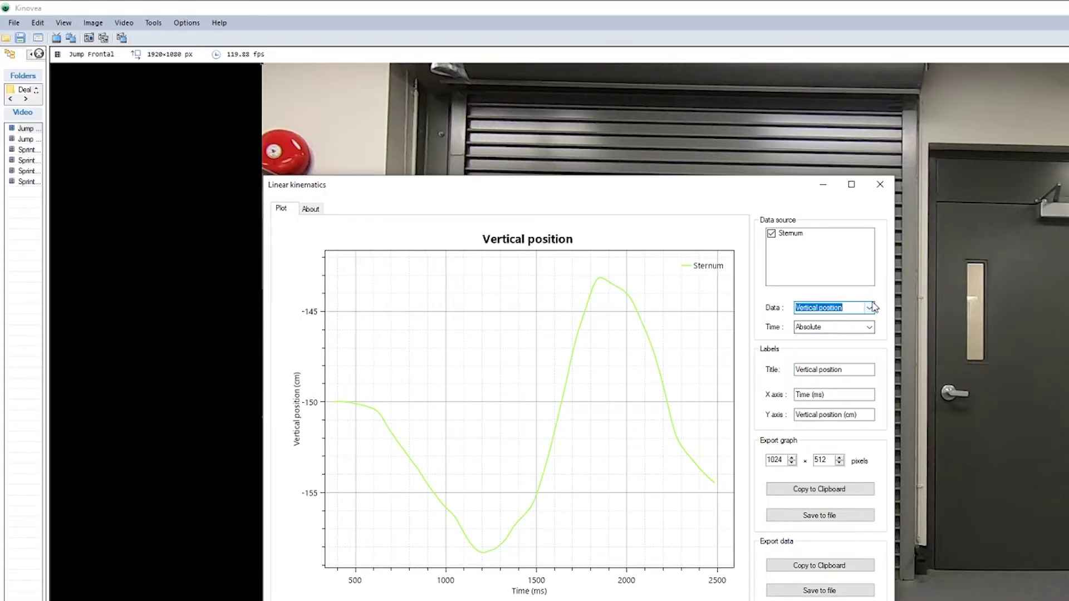
click(867, 308)
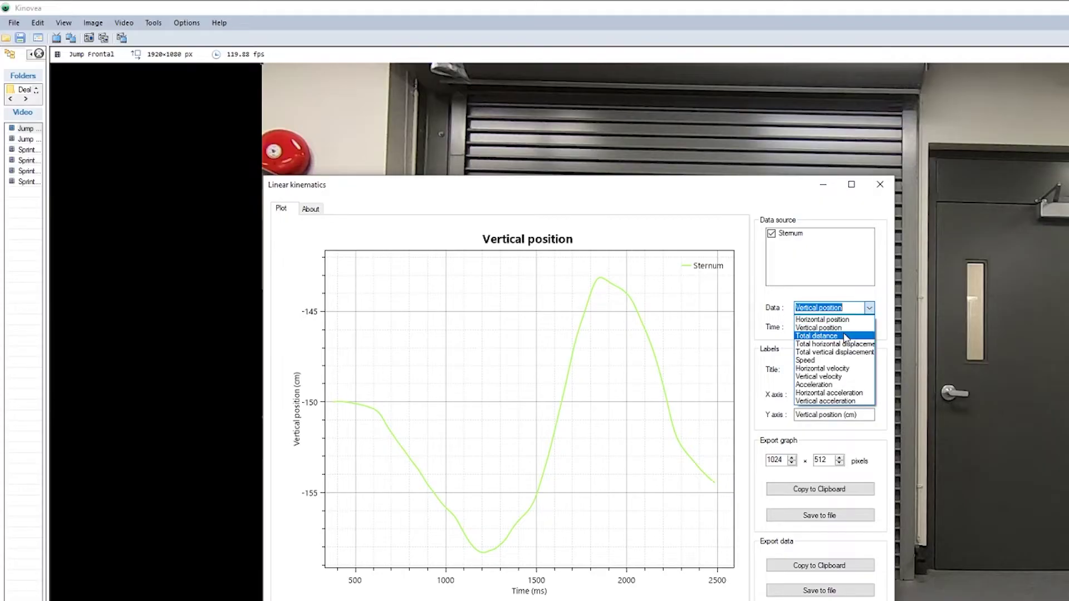
click(842, 337)
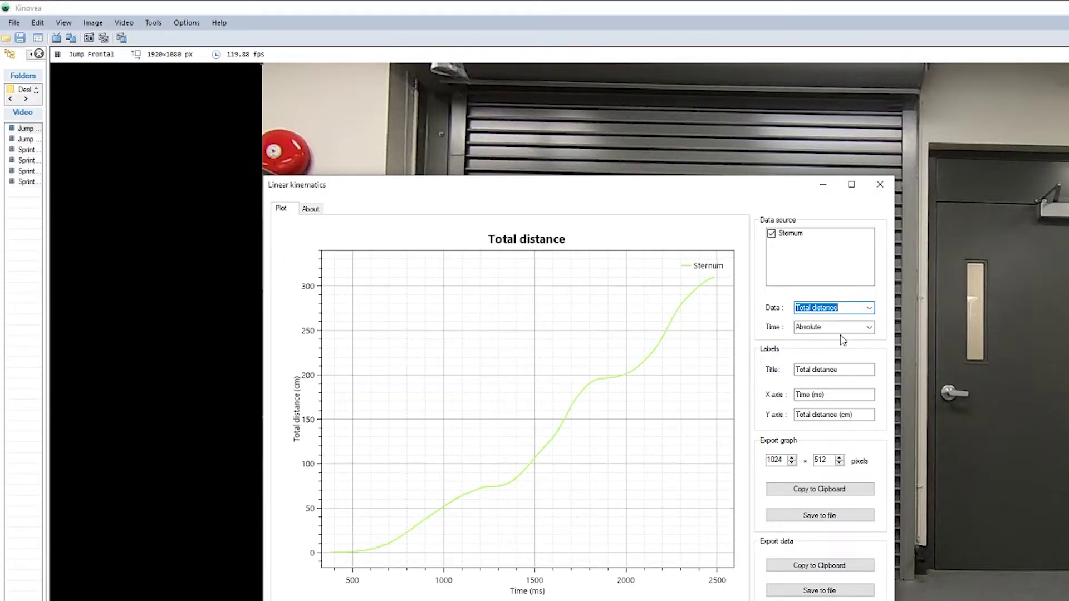
click(868, 308)
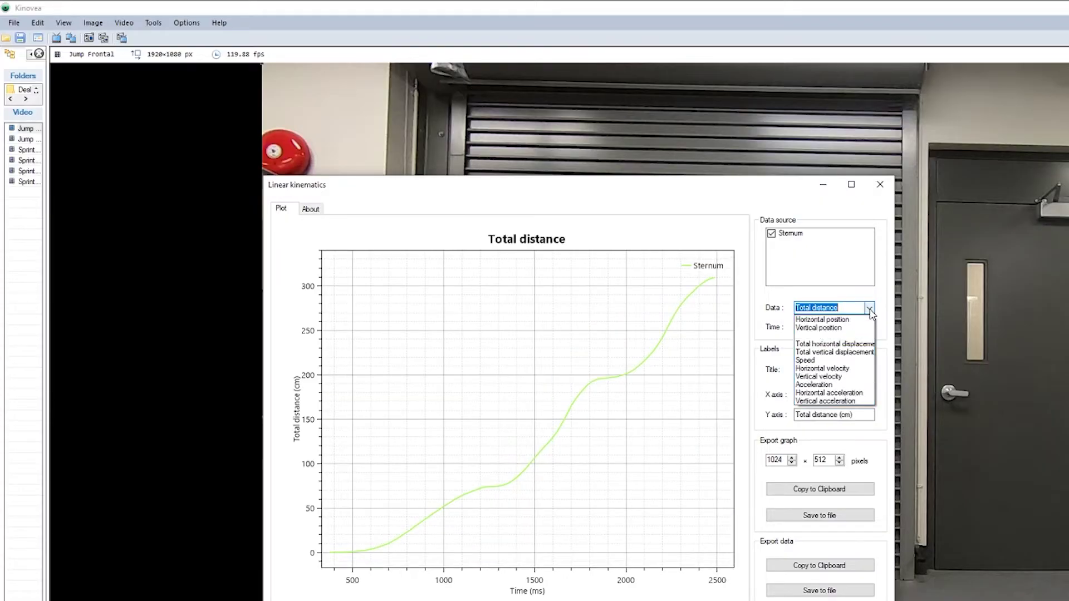
click(828, 353)
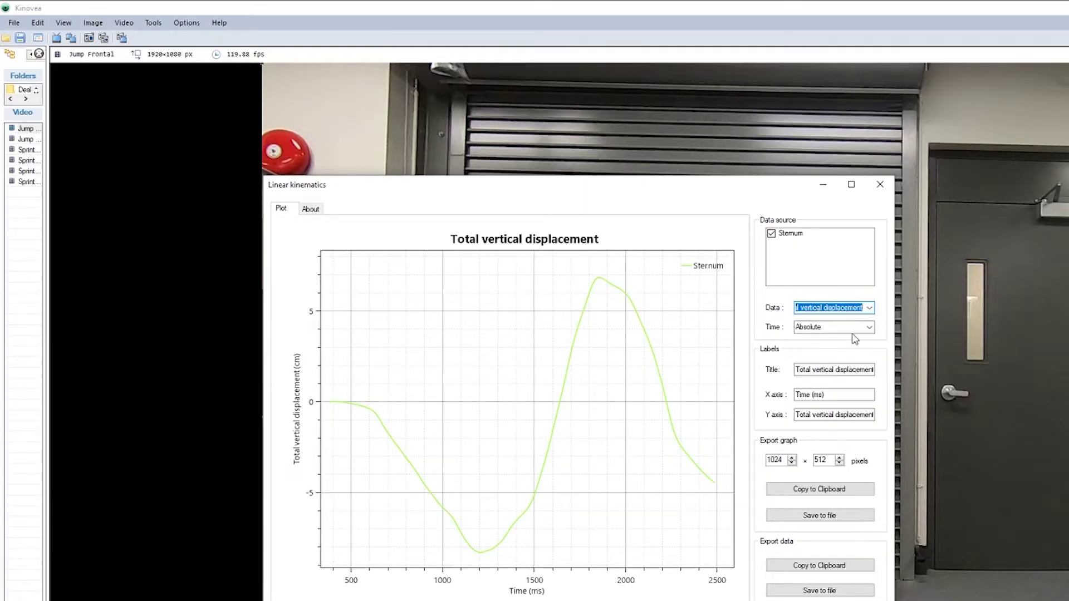
Step: Plot speed, horizontal velocity and finally acceleration in m/s²
click(869, 308)
click(805, 360)
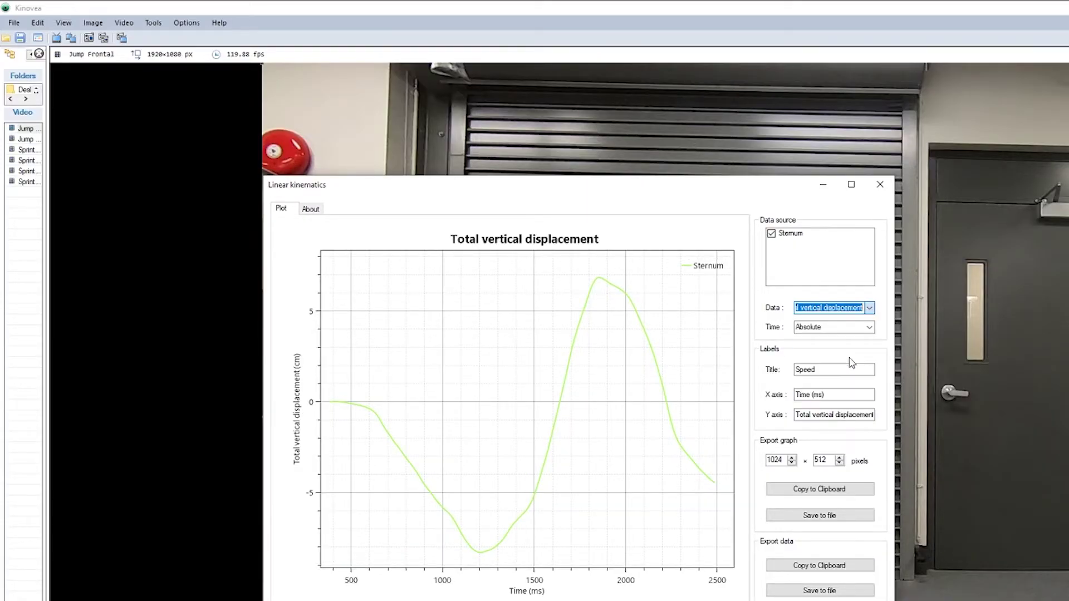
click(870, 309)
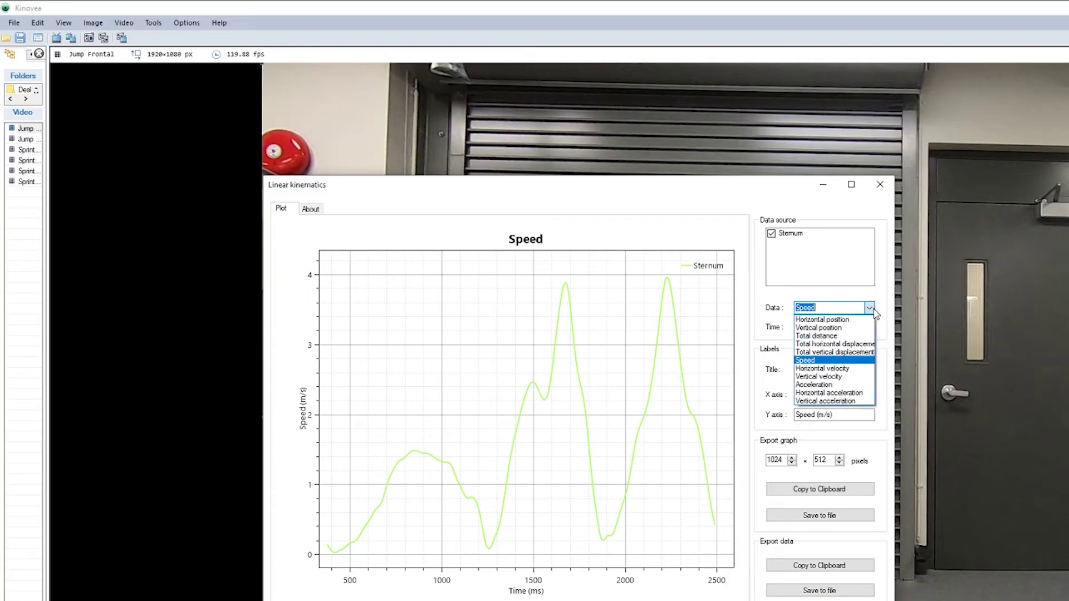
click(849, 369)
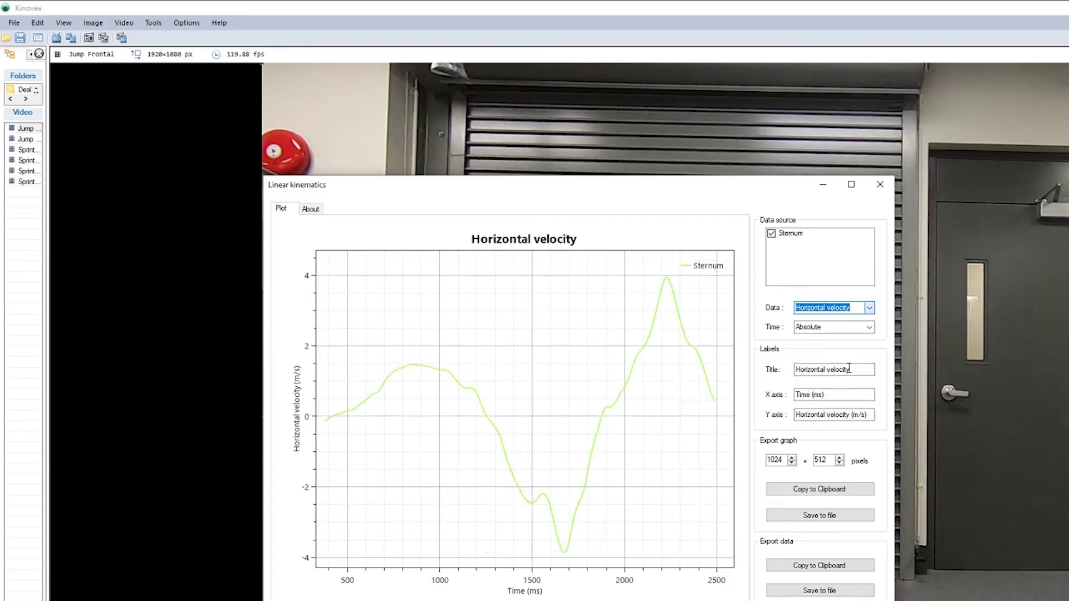
click(869, 308)
click(835, 385)
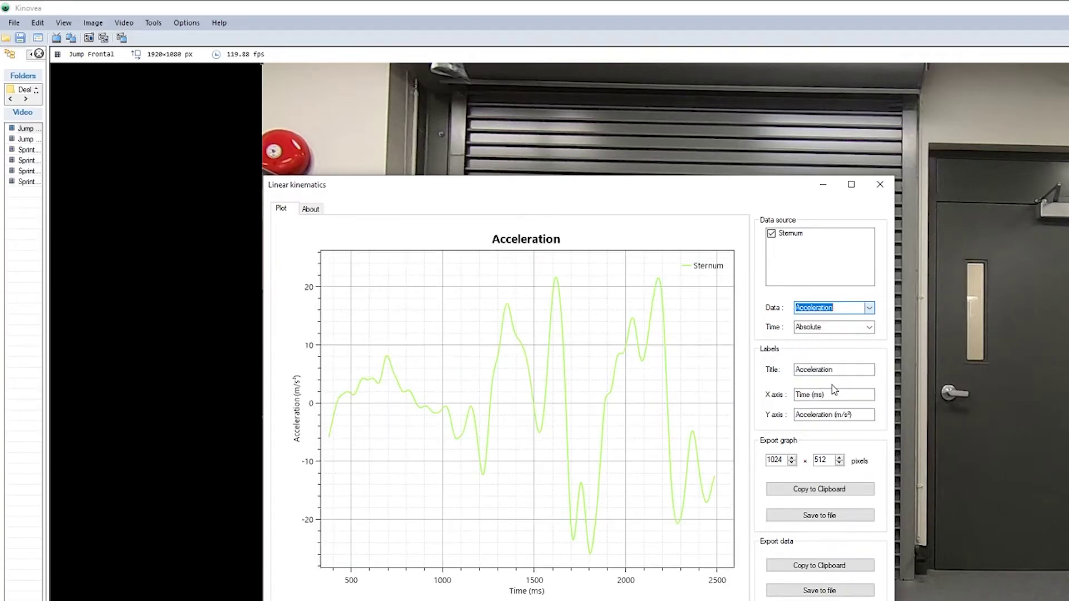
Step: Plot Sternum vertical velocity, trying a zero-based time axis before returning to Absolute
click(869, 308)
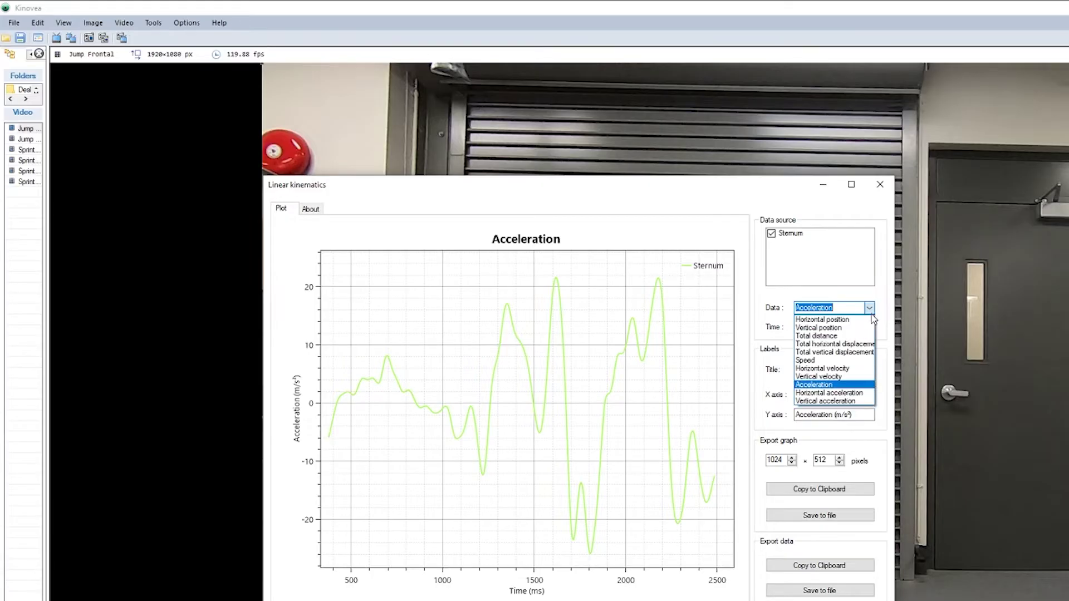
click(835, 376)
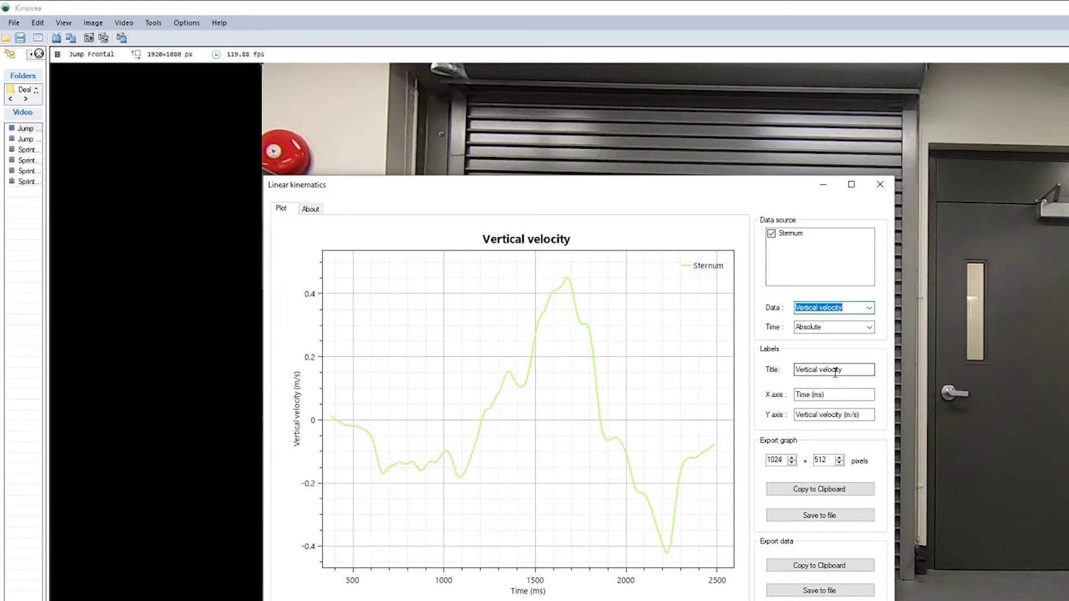
click(868, 329)
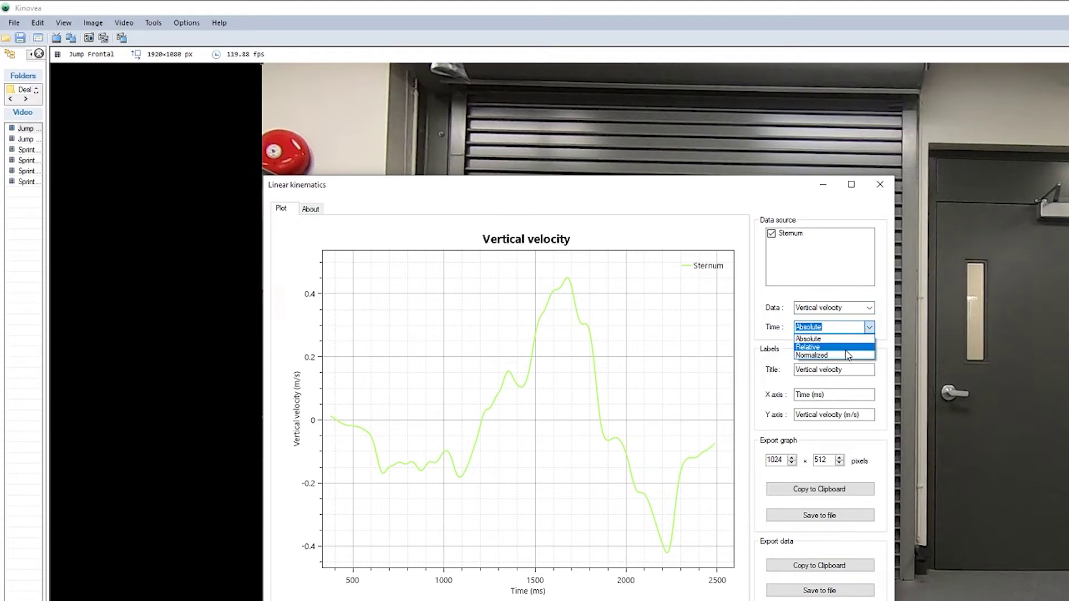
click(842, 347)
click(868, 328)
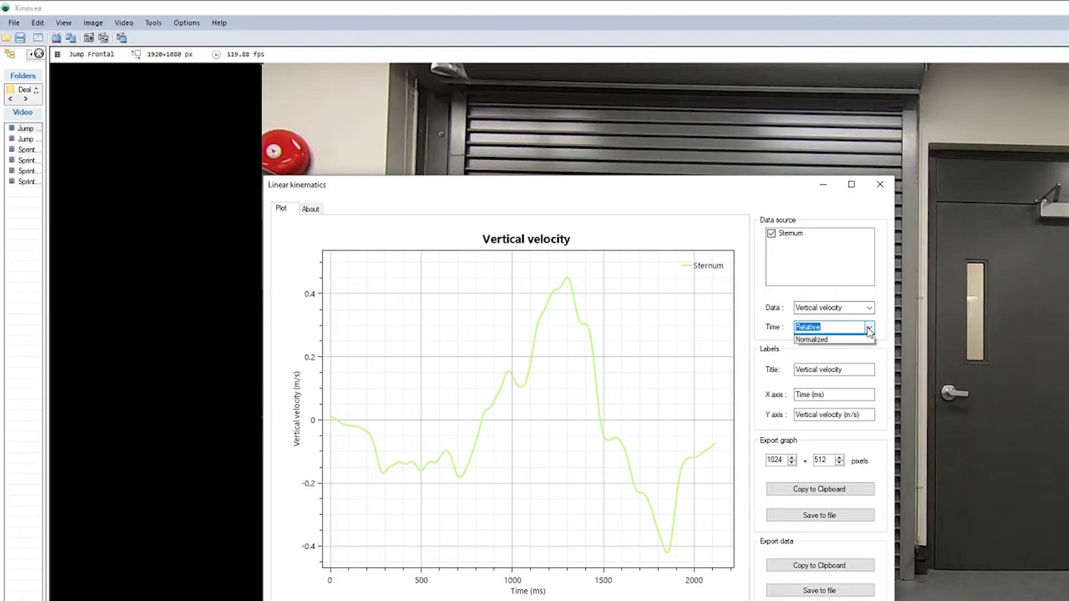
click(846, 337)
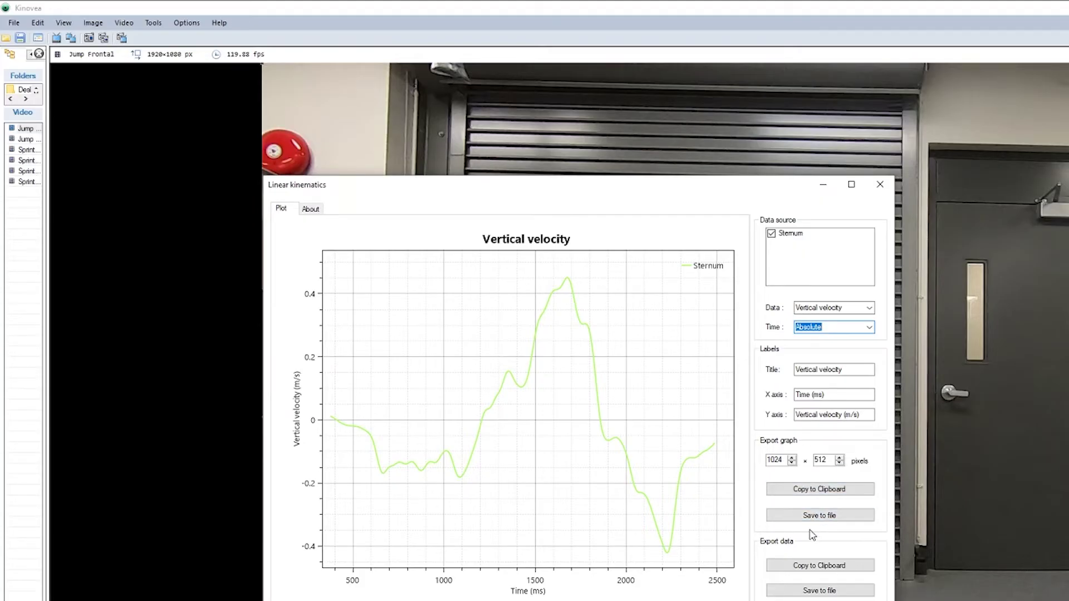
Step: Copy the plotted data, save it as 'Lin Kin Data', and close the kinematics window
click(814, 568)
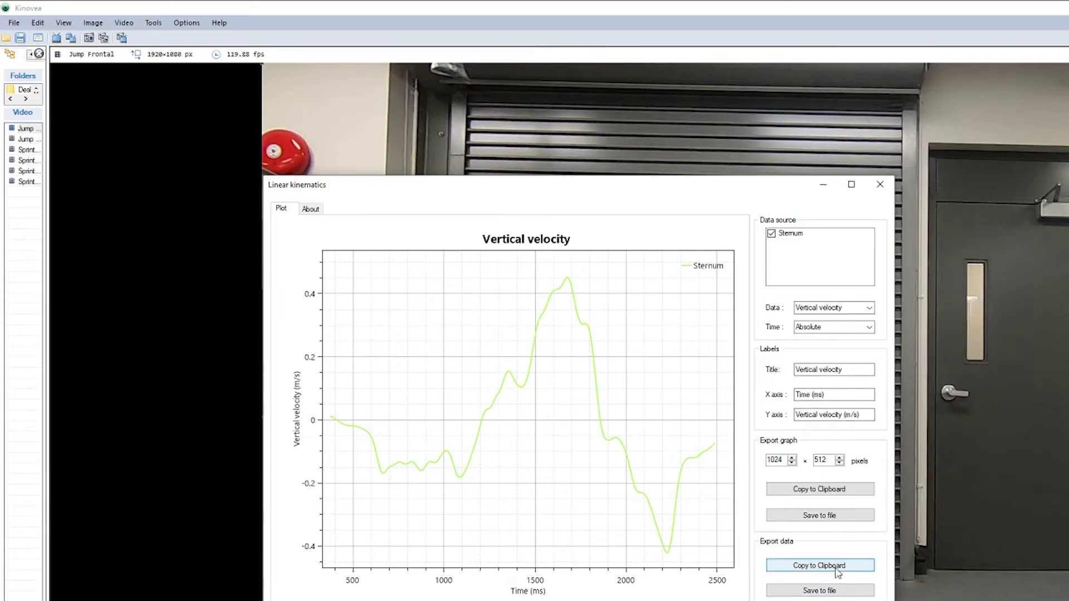
click(812, 591)
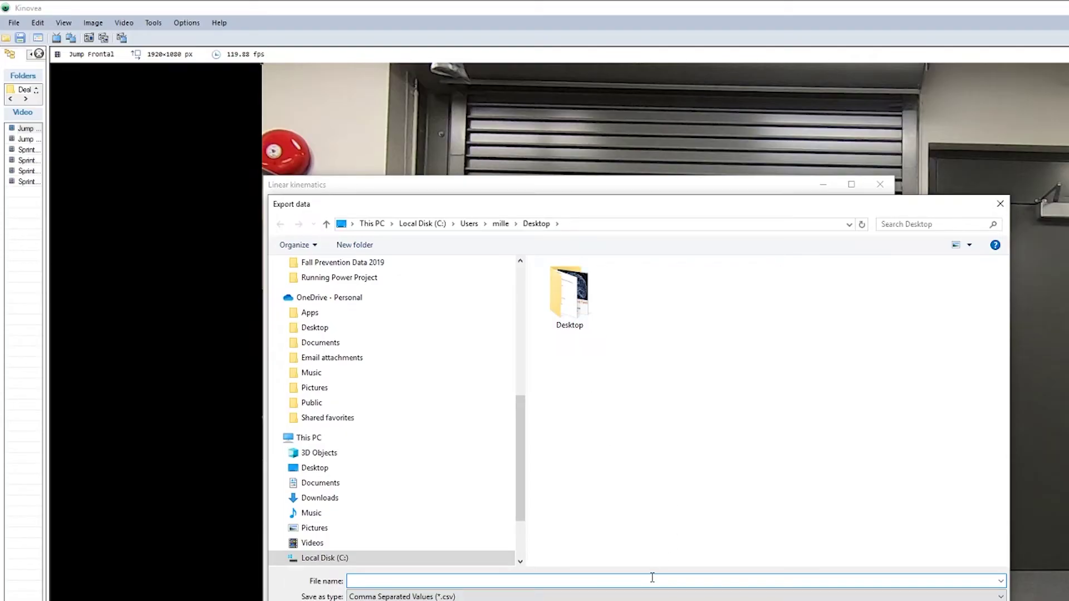
text(Lin Kin Data)
key(Return)
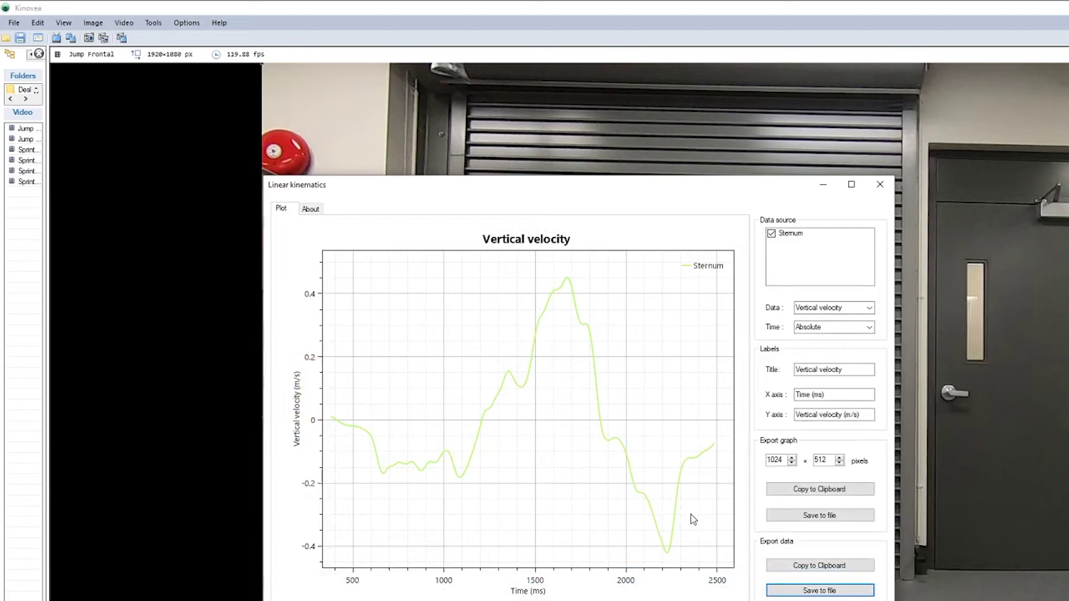
click(880, 184)
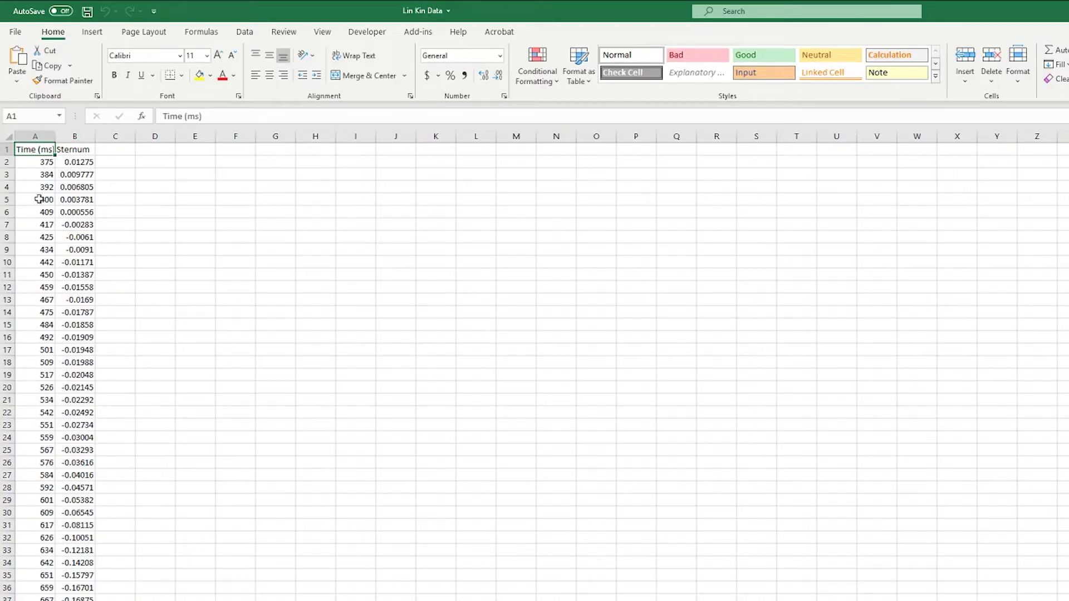
Step: Chart Excel columns A:B as a smooth-line scatter of Sternum versus Time (ms), then enlarge it
drag(49, 138, 65, 137)
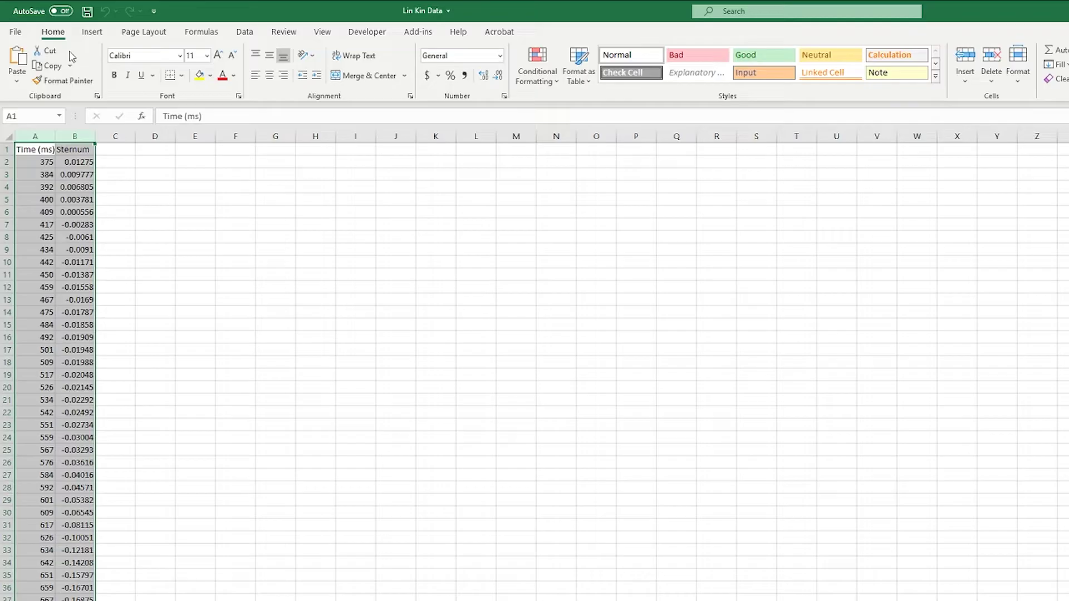
click(91, 32)
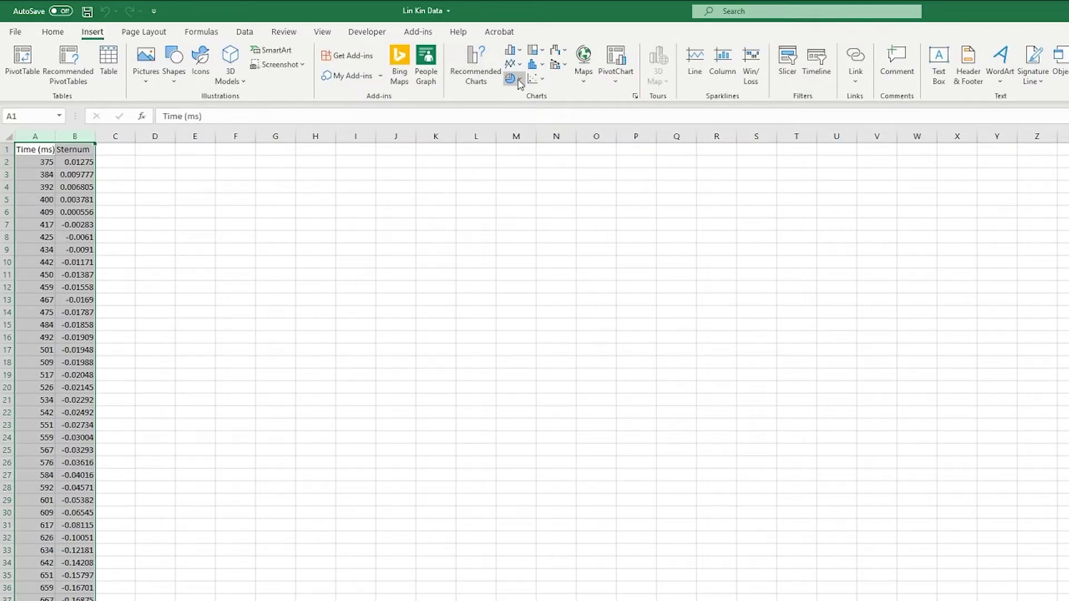
click(534, 78)
click(604, 123)
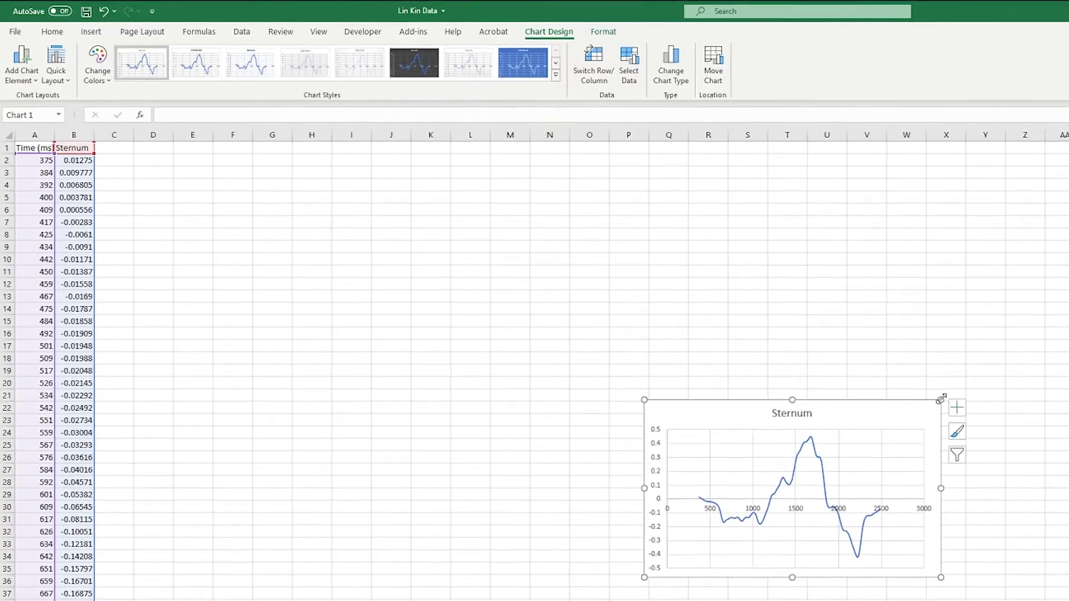
drag(957, 402, 847, 282)
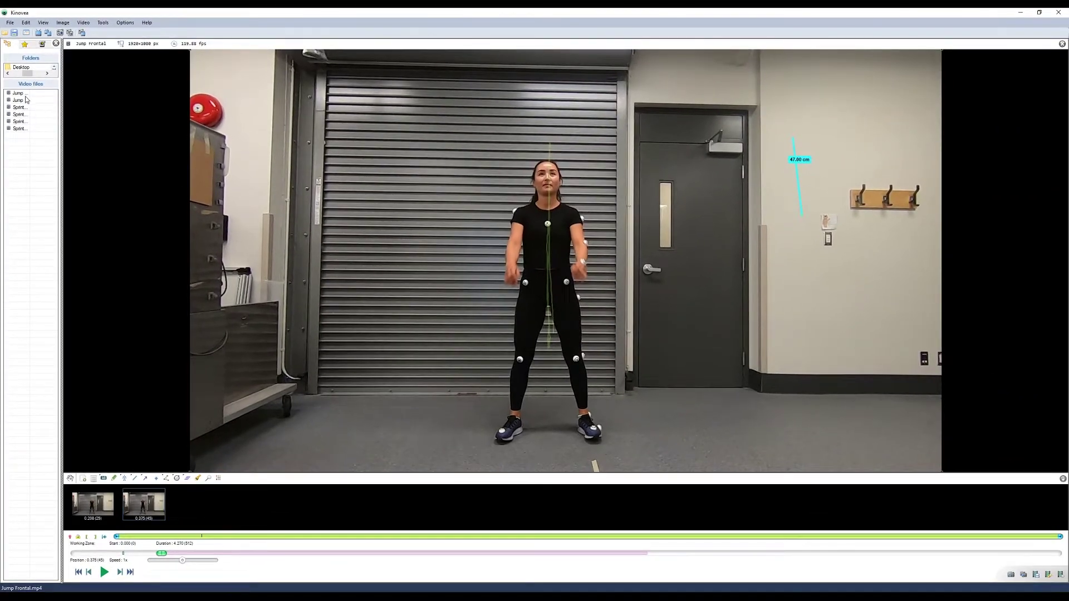
Step: Open Jump Sagittal and draw a knee angle reaching the hip and ankle markers
double_click(25, 100)
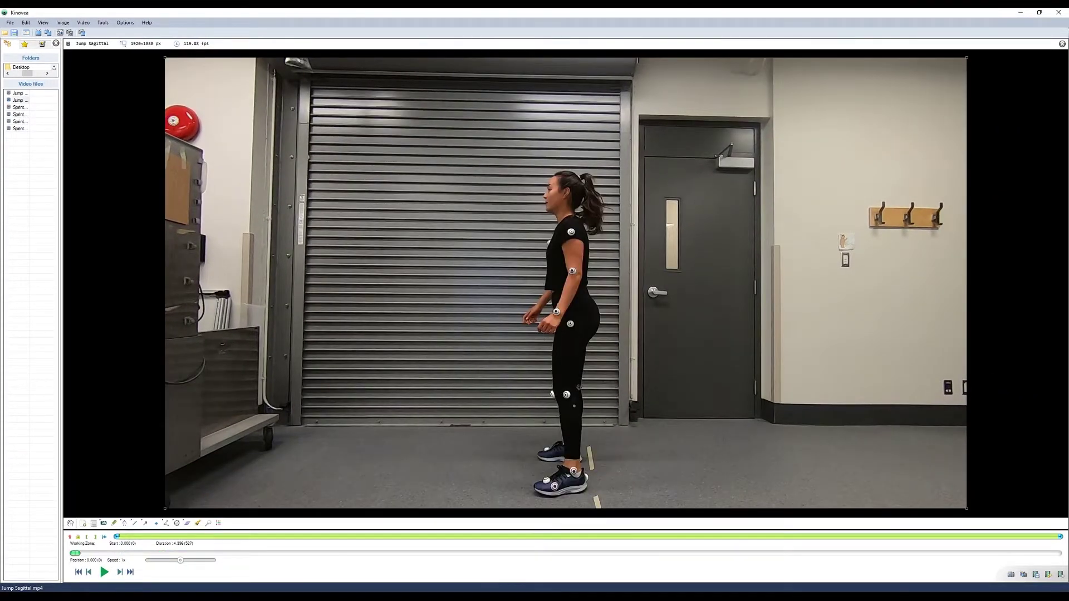
click(278, 529)
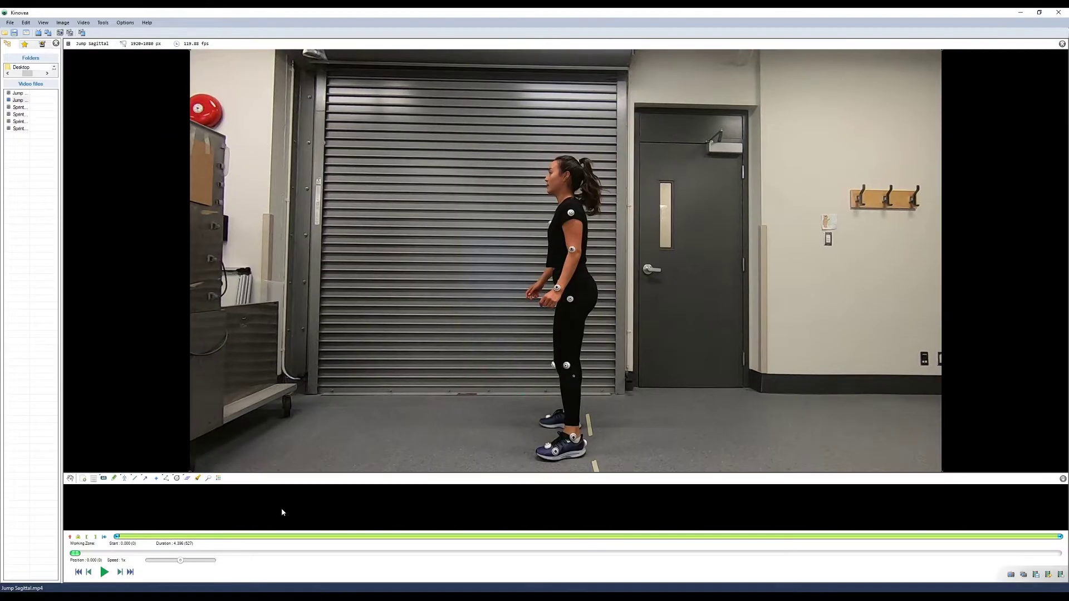
click(166, 479)
drag(566, 366, 570, 299)
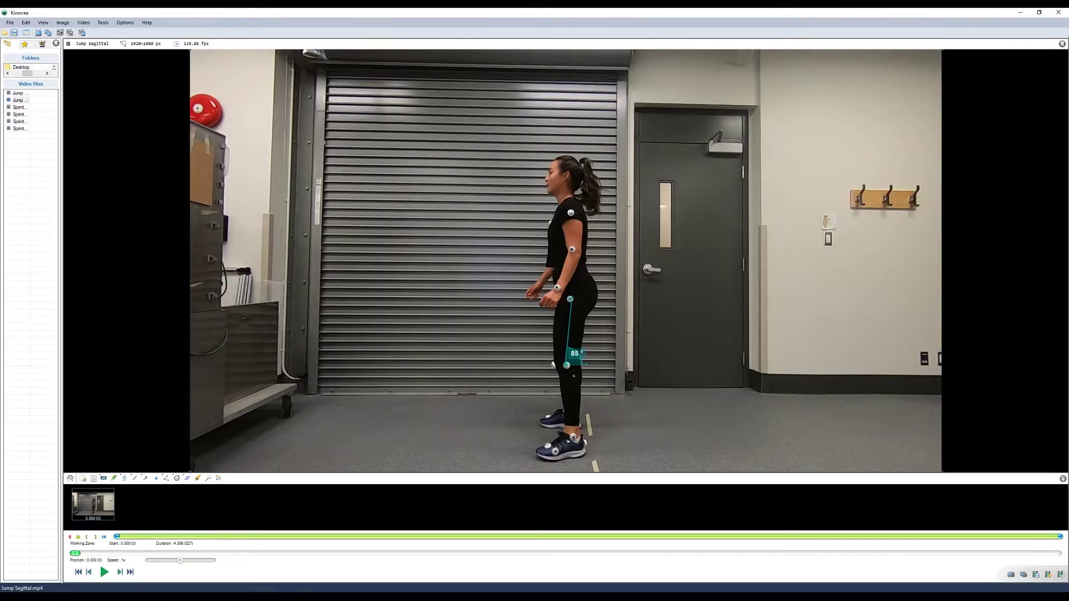
drag(570, 298, 570, 298)
drag(588, 365, 573, 437)
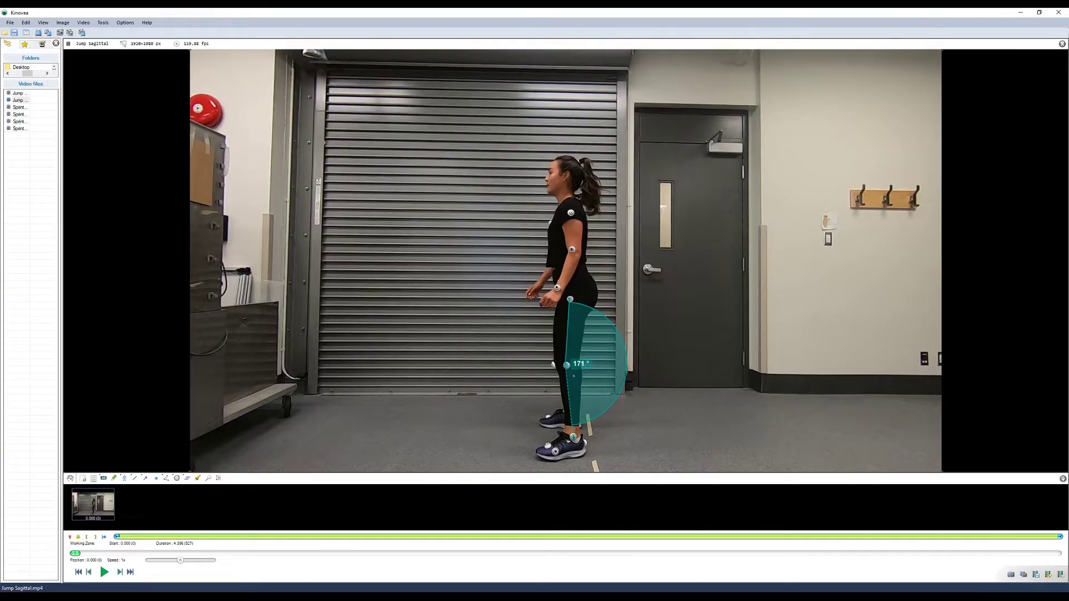
Step: Zoom in and align the angle's arms on the markers so it reads 169°, then zoom out
scroll(587, 289, up, 20)
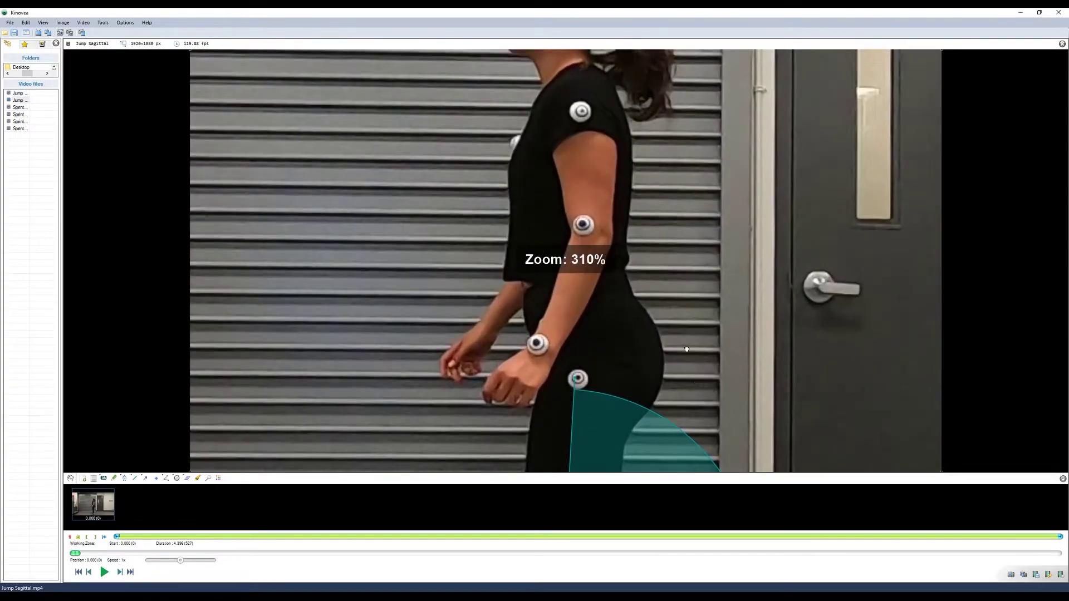
drag(686, 349, 674, 290)
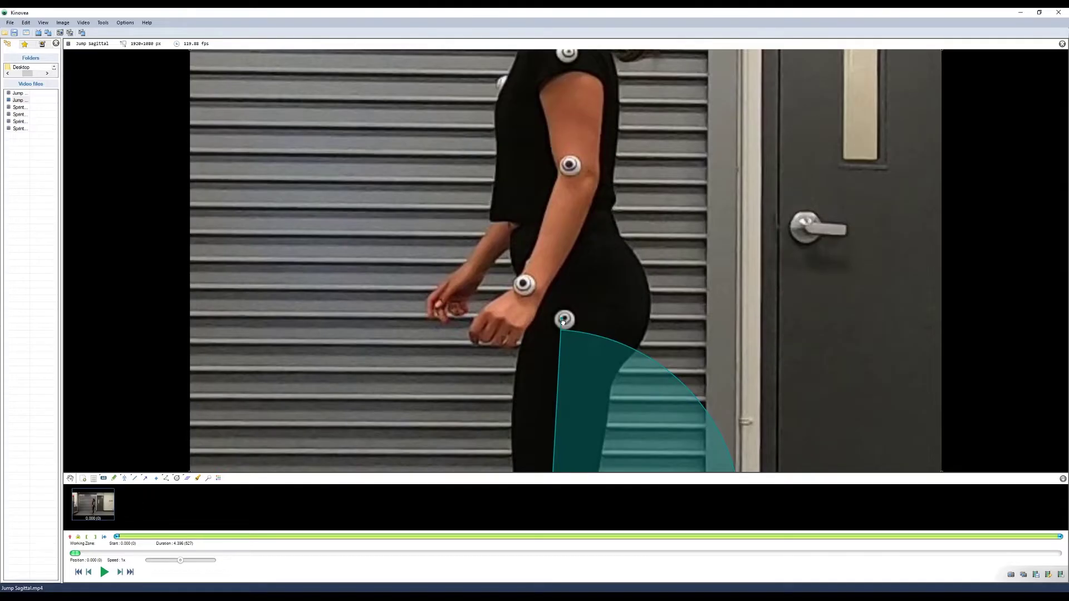
drag(616, 309, 811, 103)
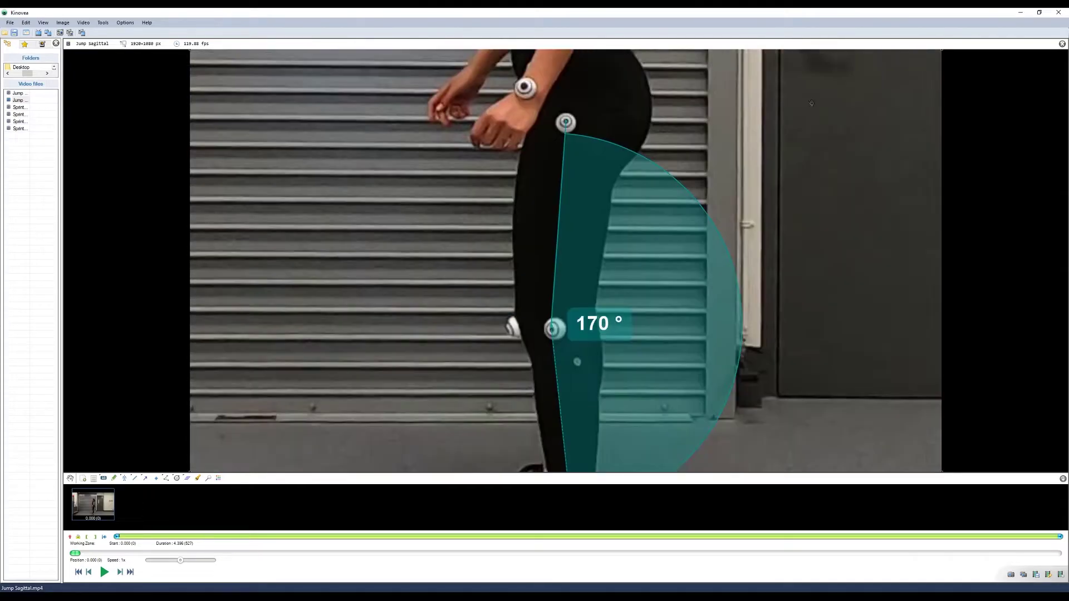
drag(807, 470, 824, 346)
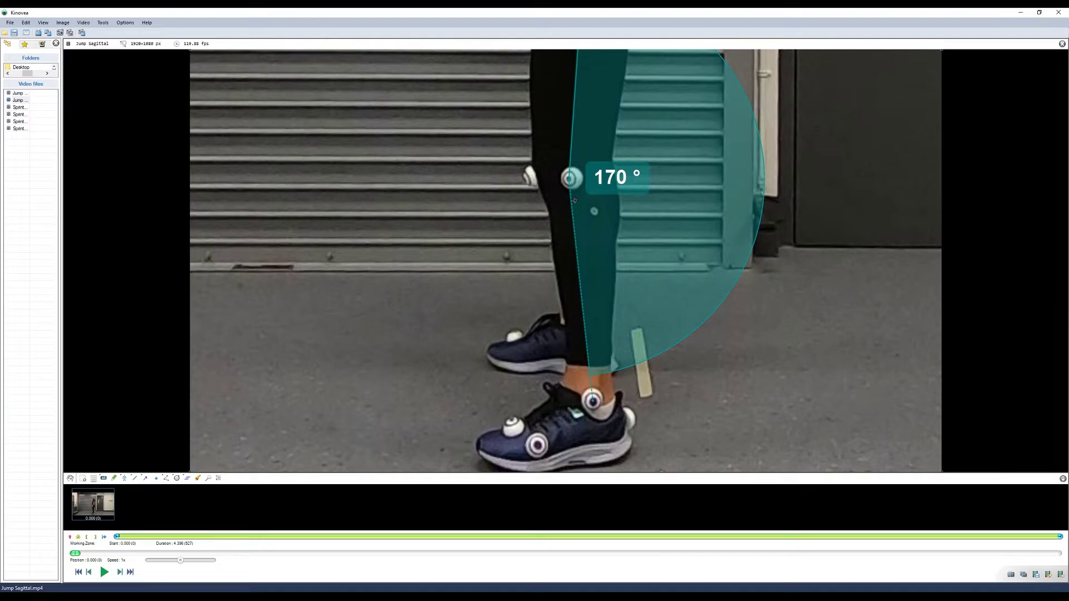
drag(592, 399, 593, 401)
scroll(865, 292, down, 8)
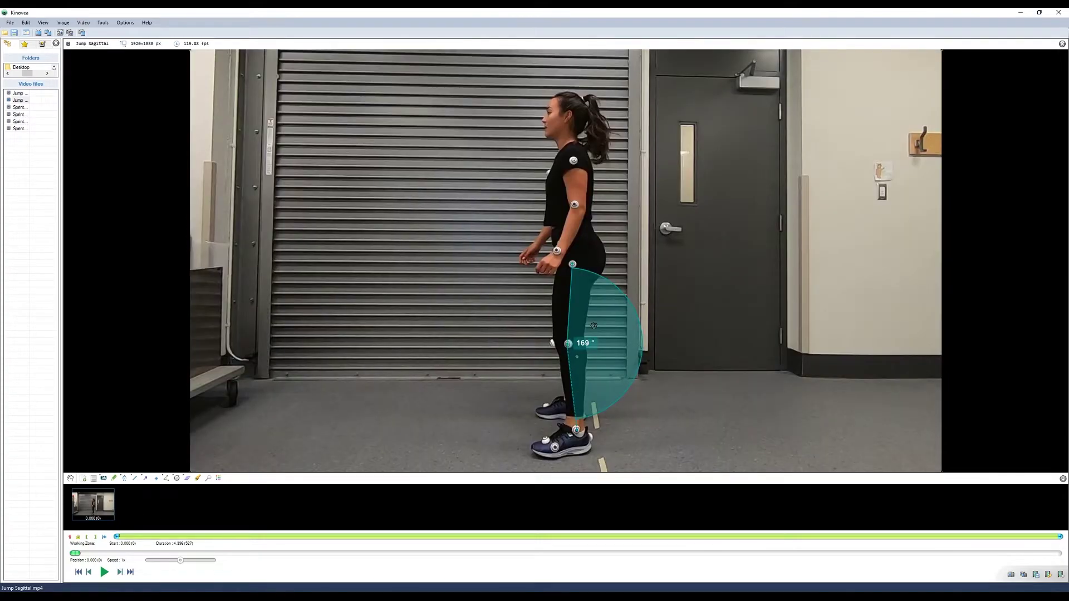
Step: Turn on tracking for the knee angle and play Jump Sagittal
right_click(599, 352)
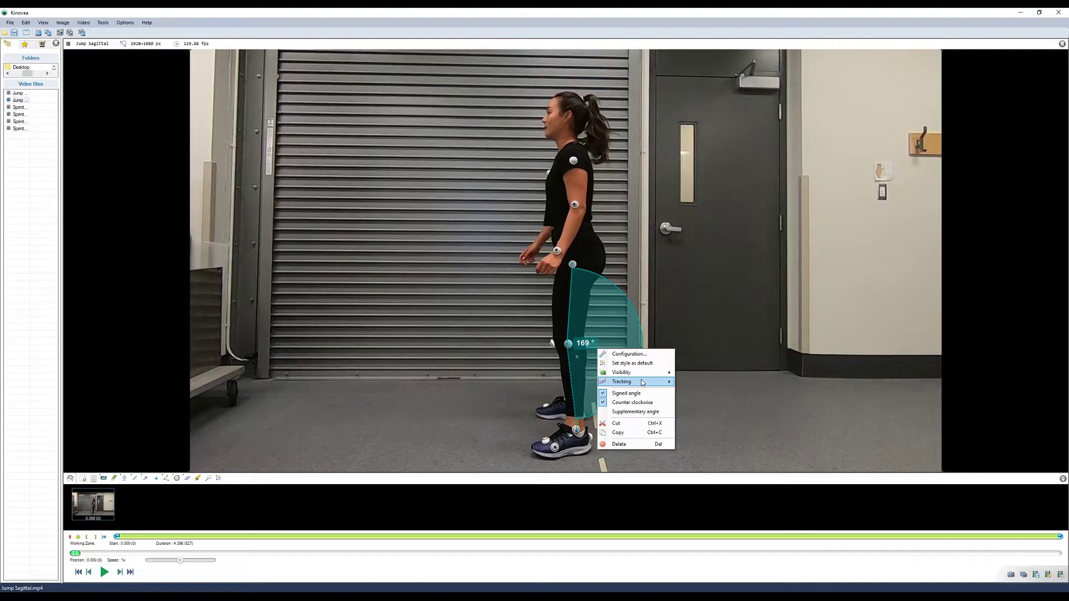
mouse_move(643, 383)
click(702, 383)
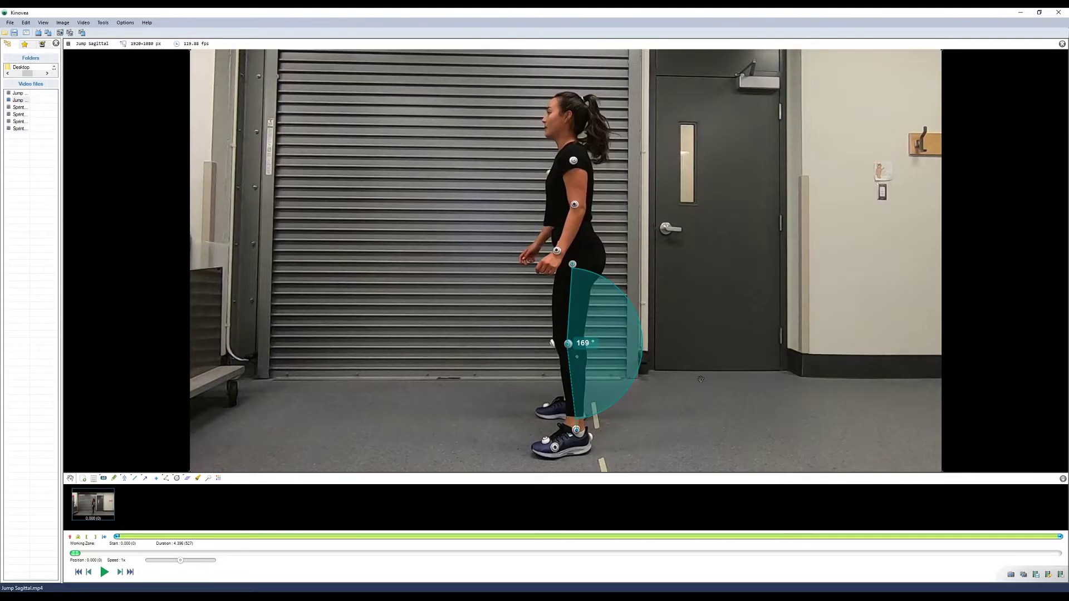
click(105, 573)
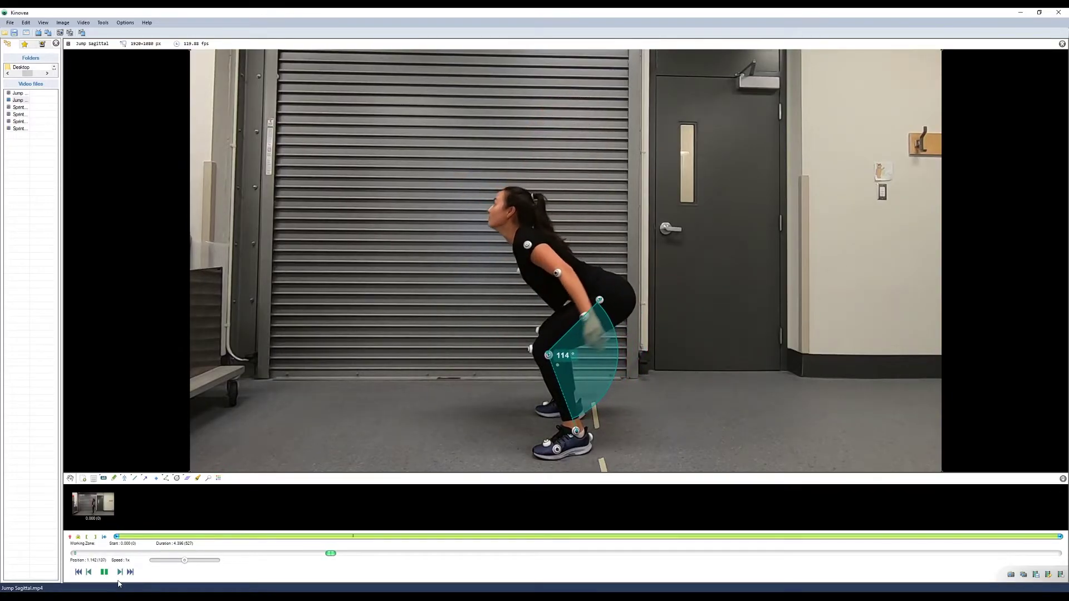
Step: Pause at the deepest crouch, step back one frame, and drag the angle's hip end onto the marker (116°)
click(104, 572)
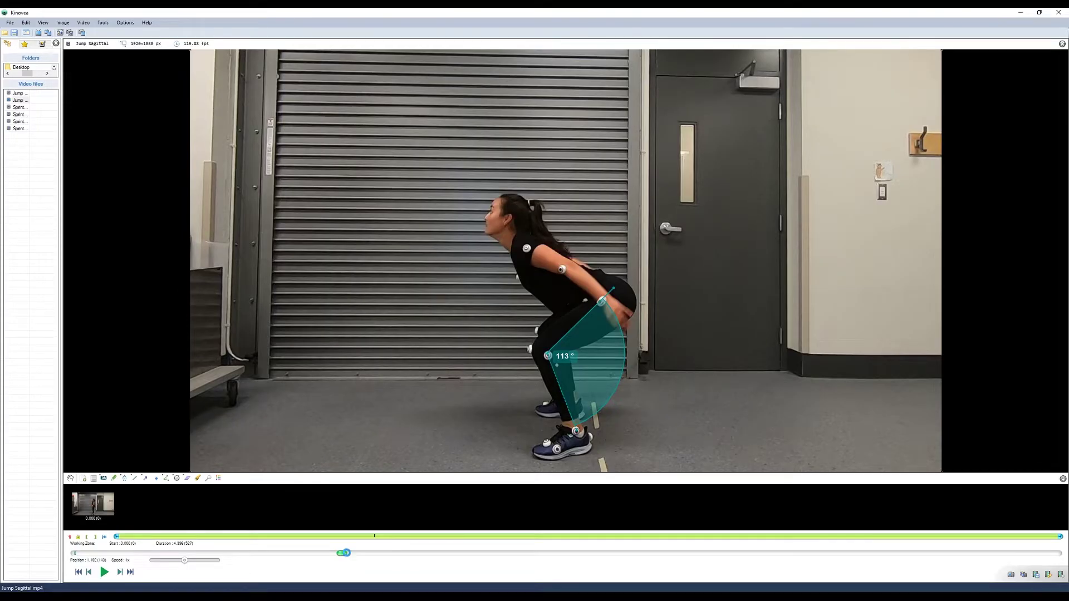
drag(345, 553, 331, 554)
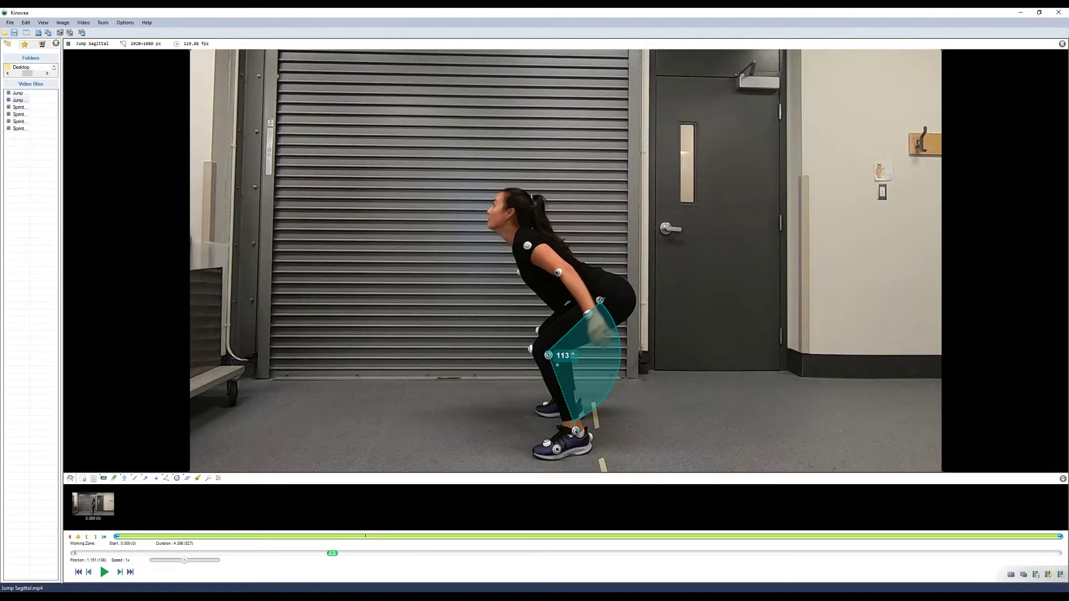
drag(604, 300, 599, 300)
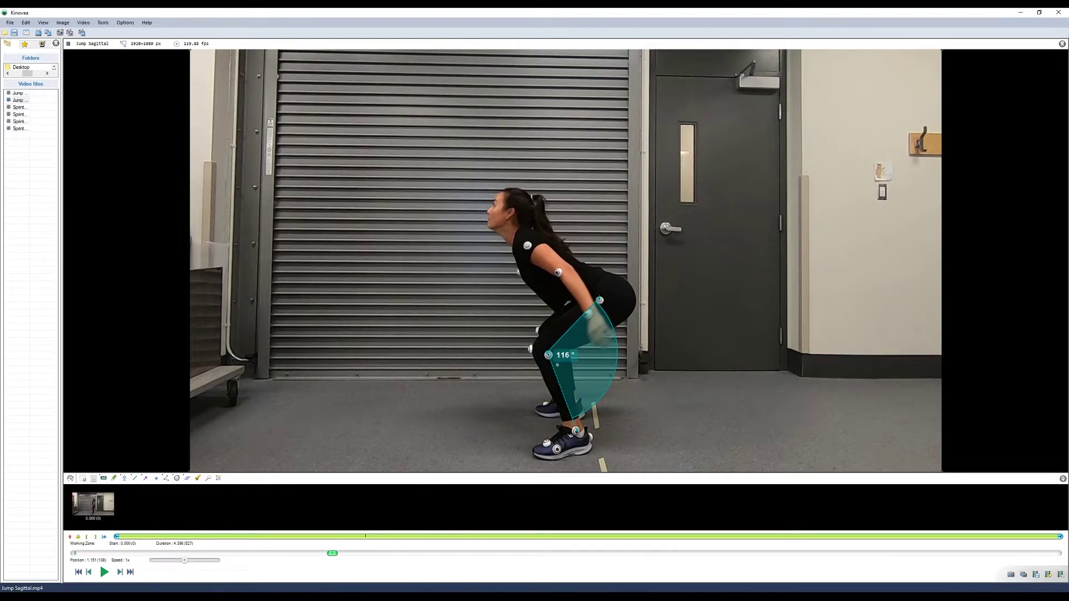
Step: Zoom in on the knee and thigh, and step a few frames while keeping the angle's hip end on the marker (111°)
scroll(671, 365, up, 8)
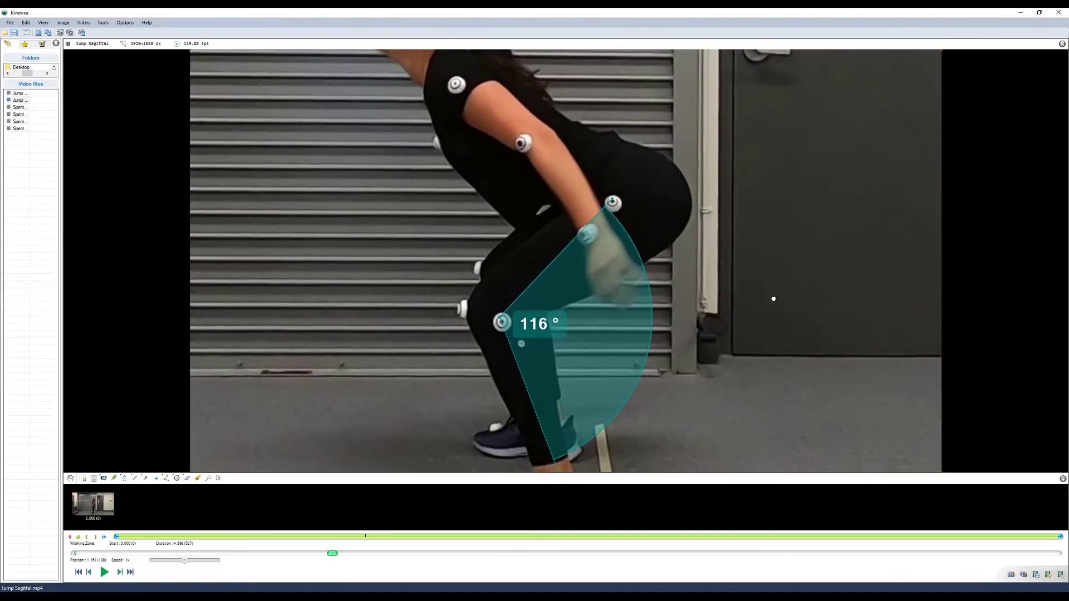
drag(773, 299, 770, 260)
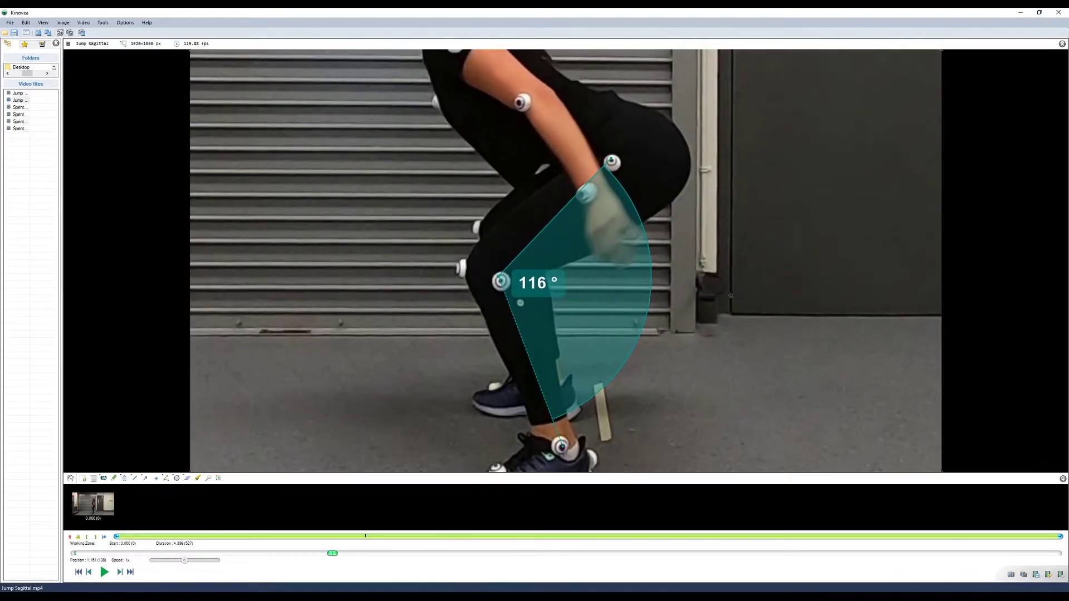
key(Right)
drag(630, 159, 618, 160)
key(Right)
key(Right)
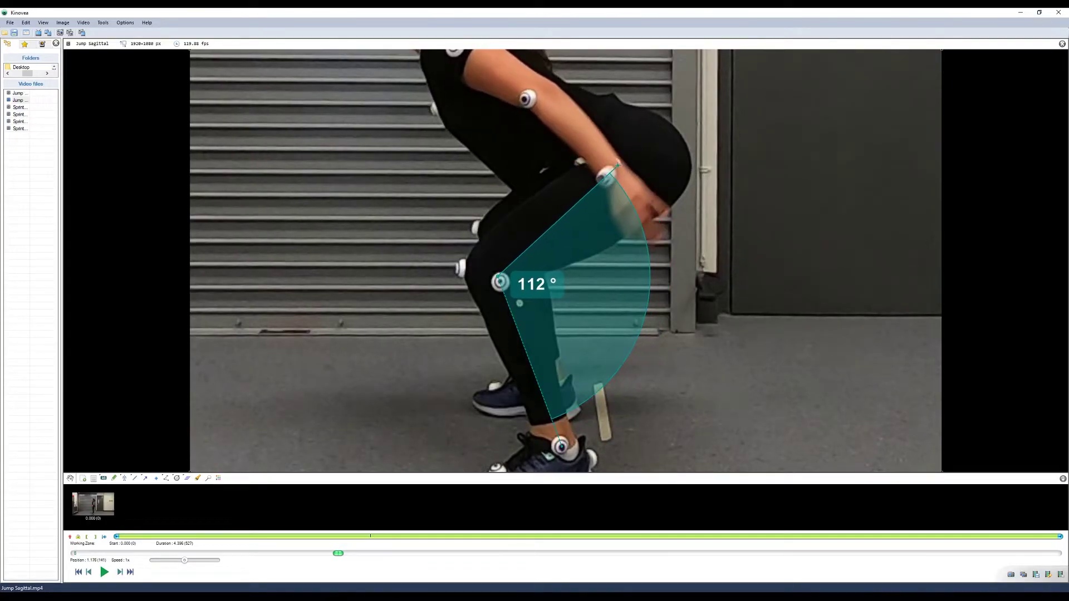
key(Right)
key(Right)
key(Right)
key(Right)
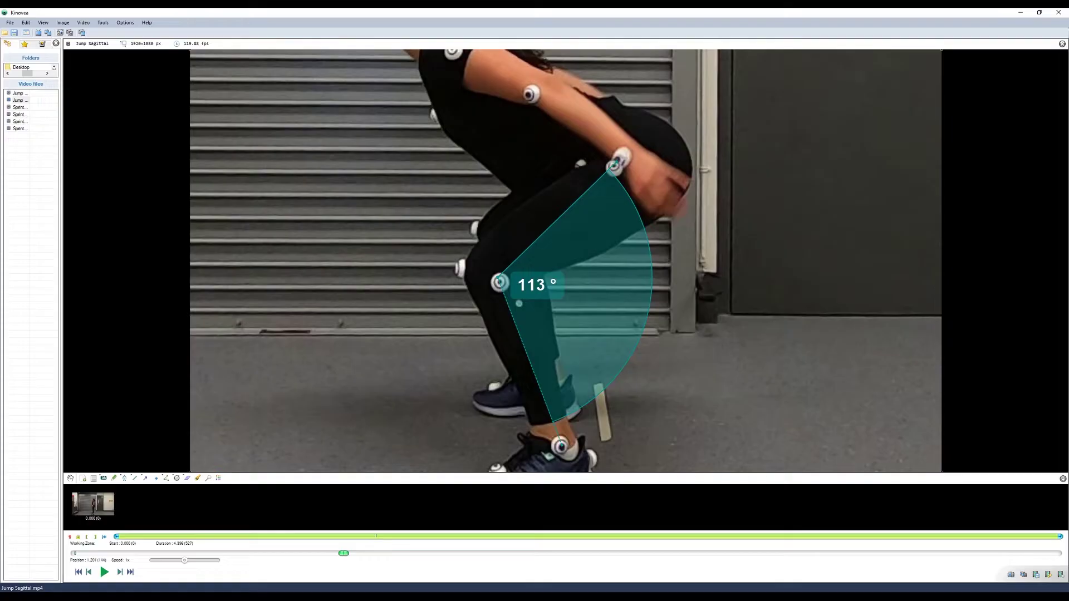
key(Right)
key(Left)
scroll(565, 260, up, 2)
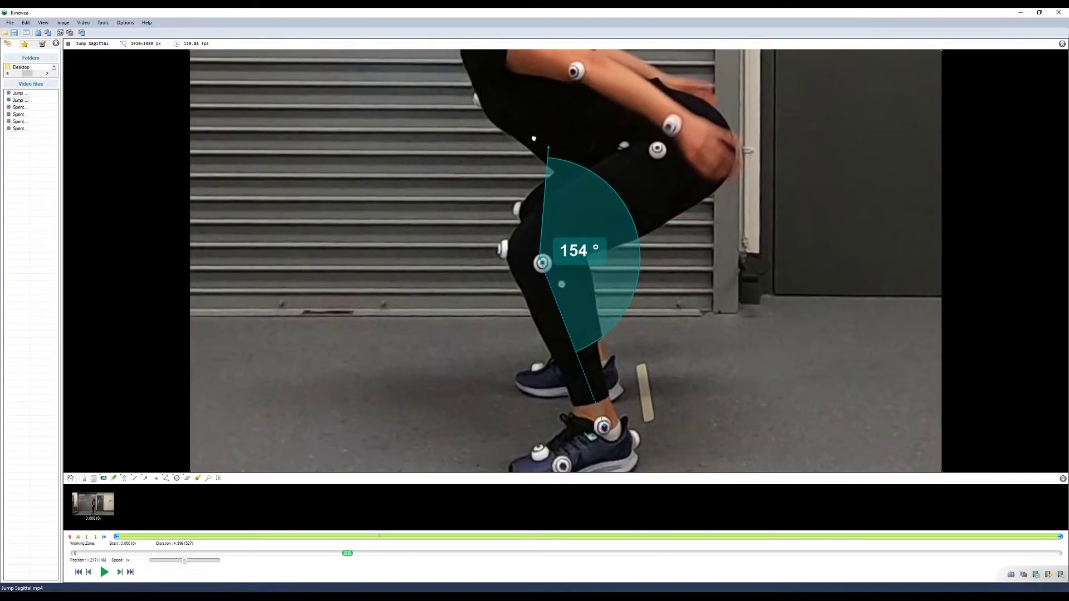
key(Right)
key(Right)
key(Right)
key(Right)
key(Right)
key(Right)
key(Right)
key(Right)
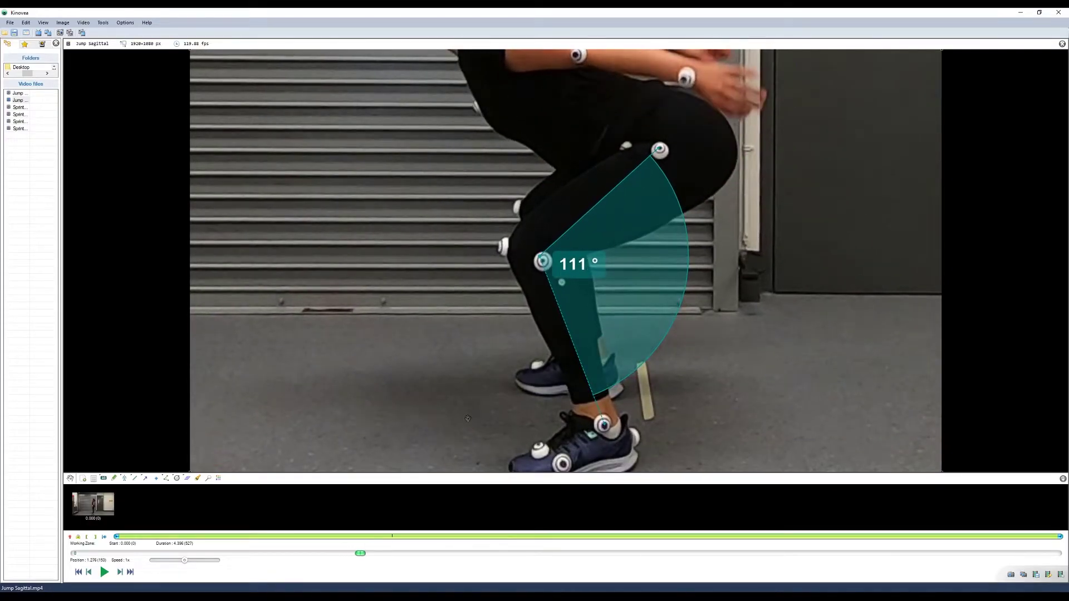
scroll(763, 309, down, 2)
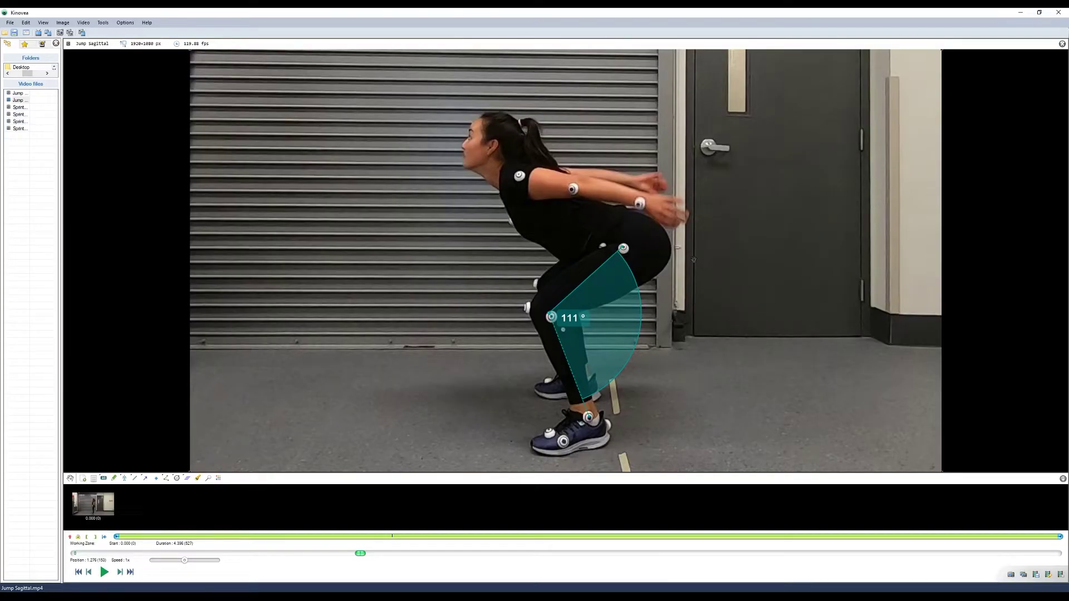
Step: Play briefly, pause, step a few frames and move the angle's vertex back onto the knee marker
key(space)
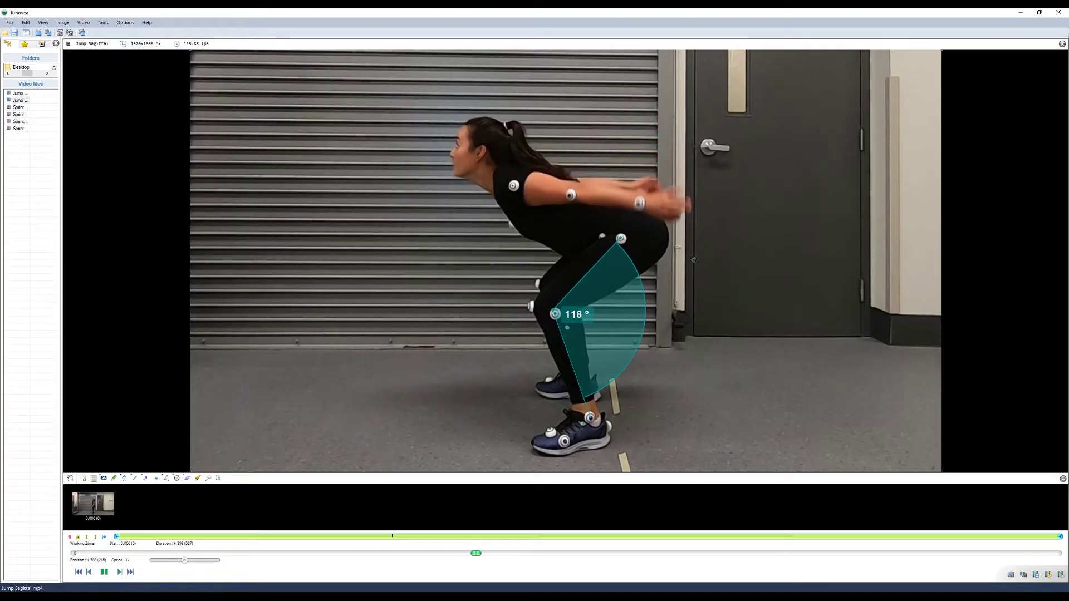
key(space)
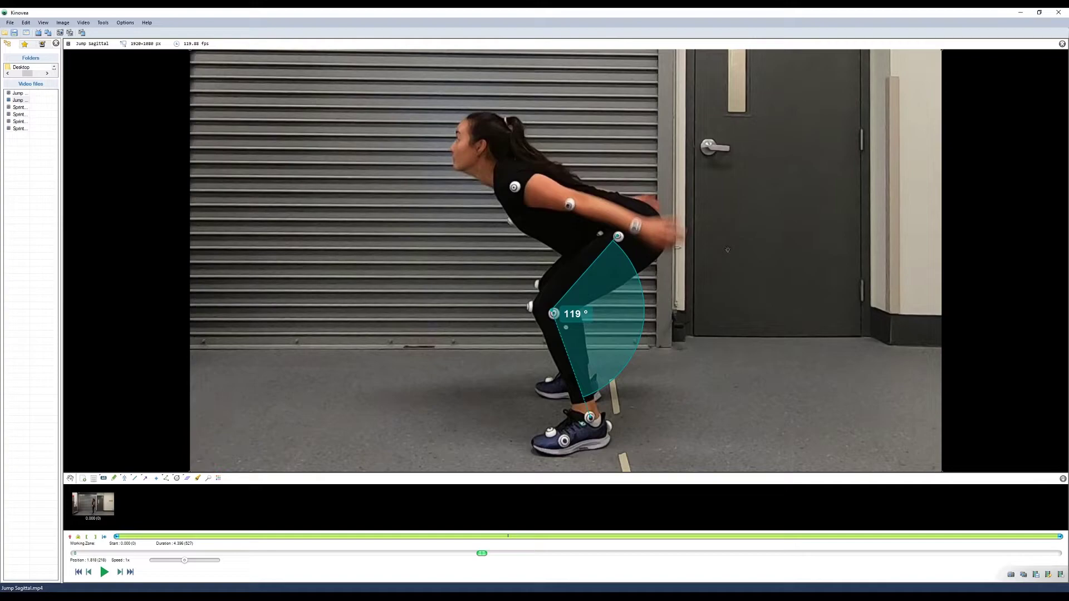
key(Right)
key(Right)
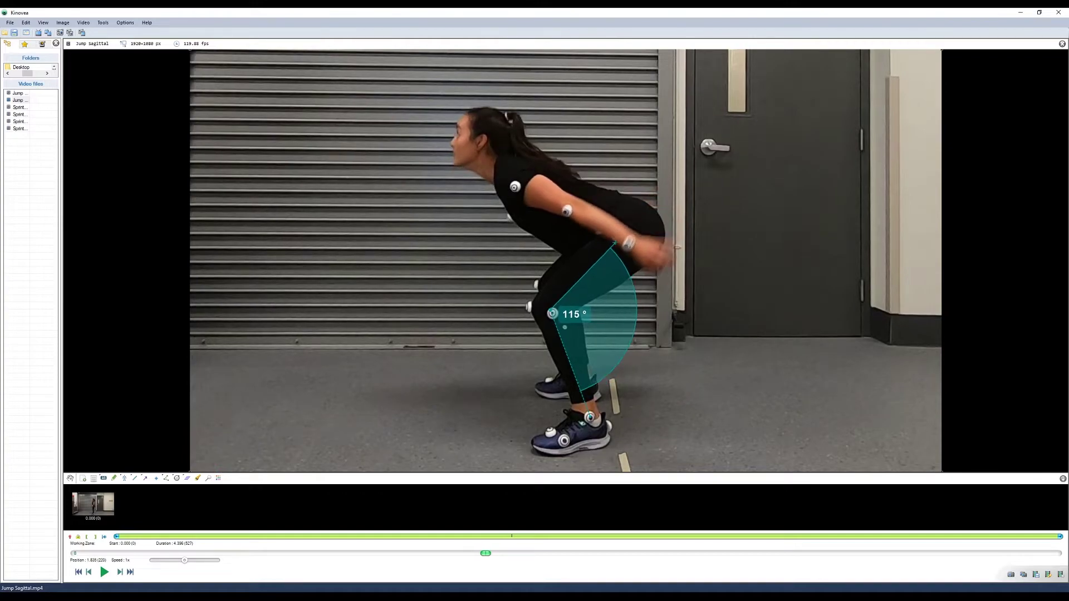
key(Right)
key(Right)
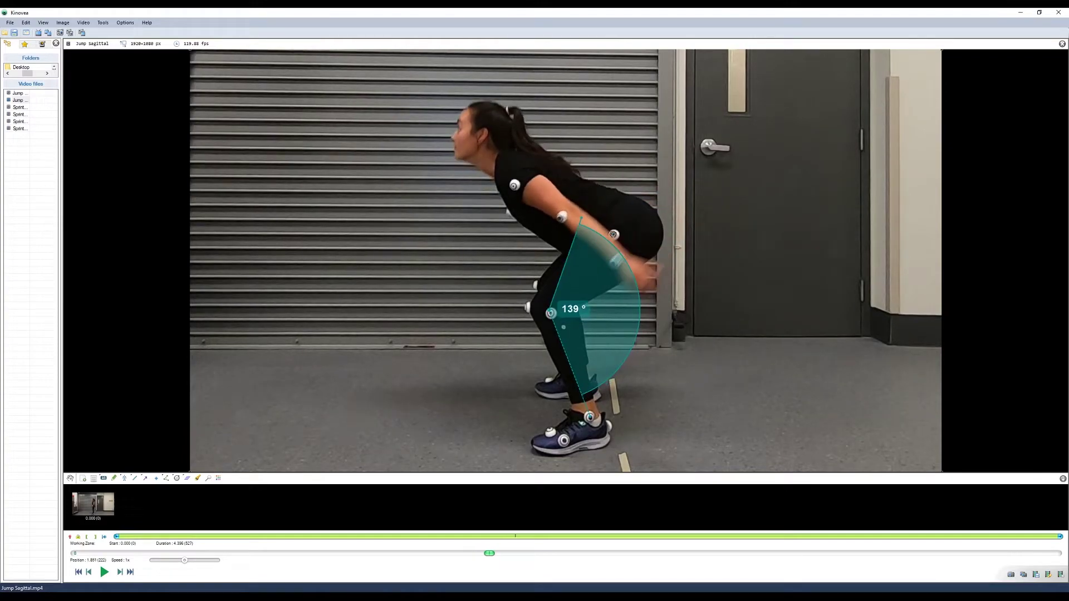
key(Right)
key(Right)
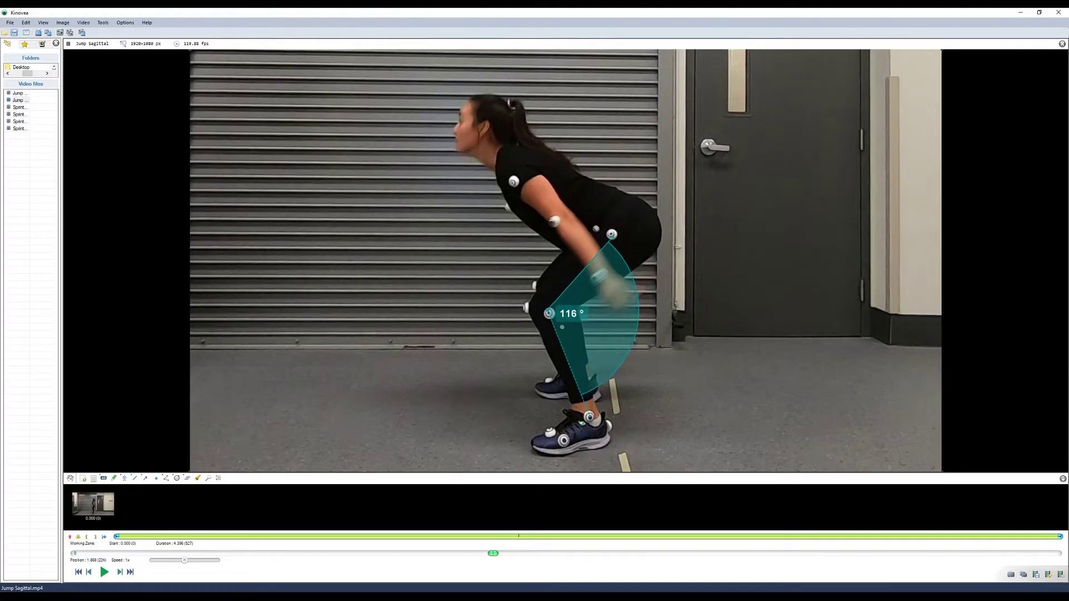
Step: Step frame by frame through the push-off into the flight phase
key(Right)
key(Right)
key(Right)
key(Right)
key(Right)
key(Right)
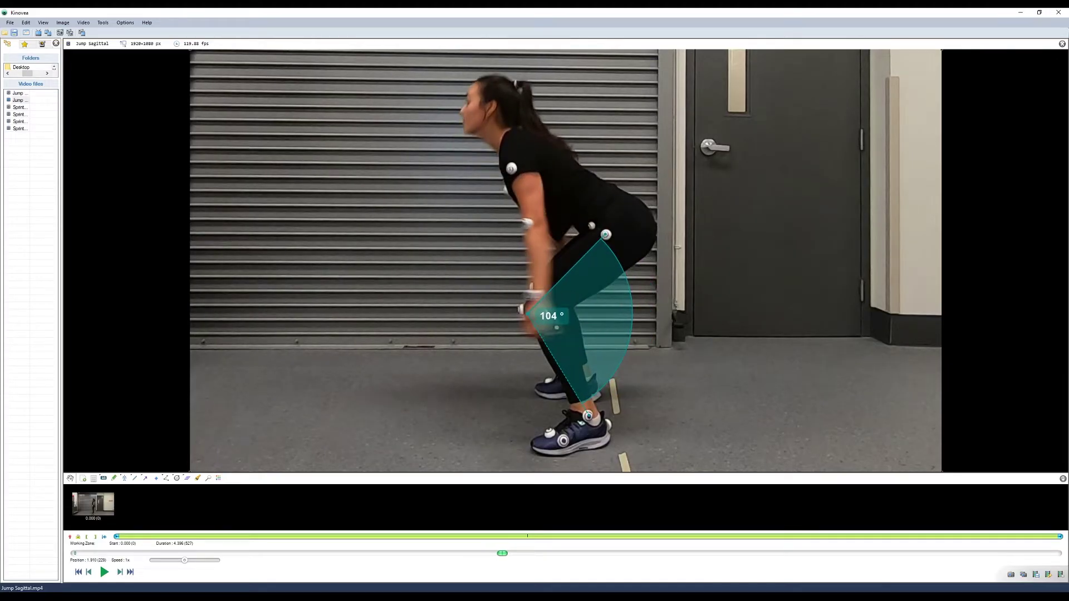
drag(542, 315, 542, 314)
key(Right)
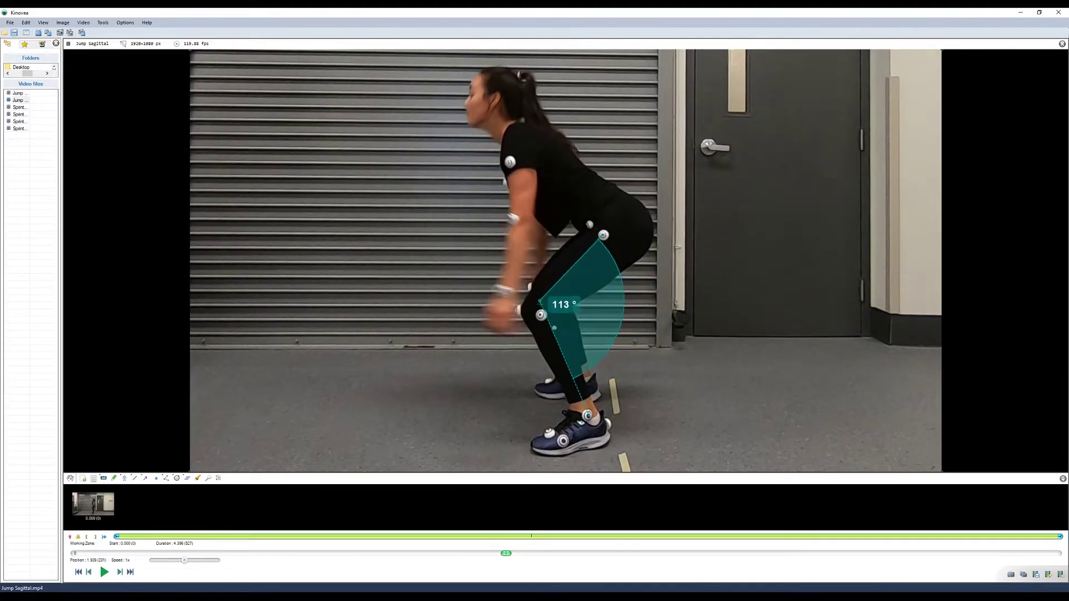
key(Right)
key(Right)
key(Right)
key(Right)
key(Right)
key(Right)
key(Right)
key(Right)
key(Right)
key(Right)
key(Right)
key(Right)
key(Right)
key(Right)
key(Right)
key(Right)
key(Right)
key(Right)
key(Right)
key(Right)
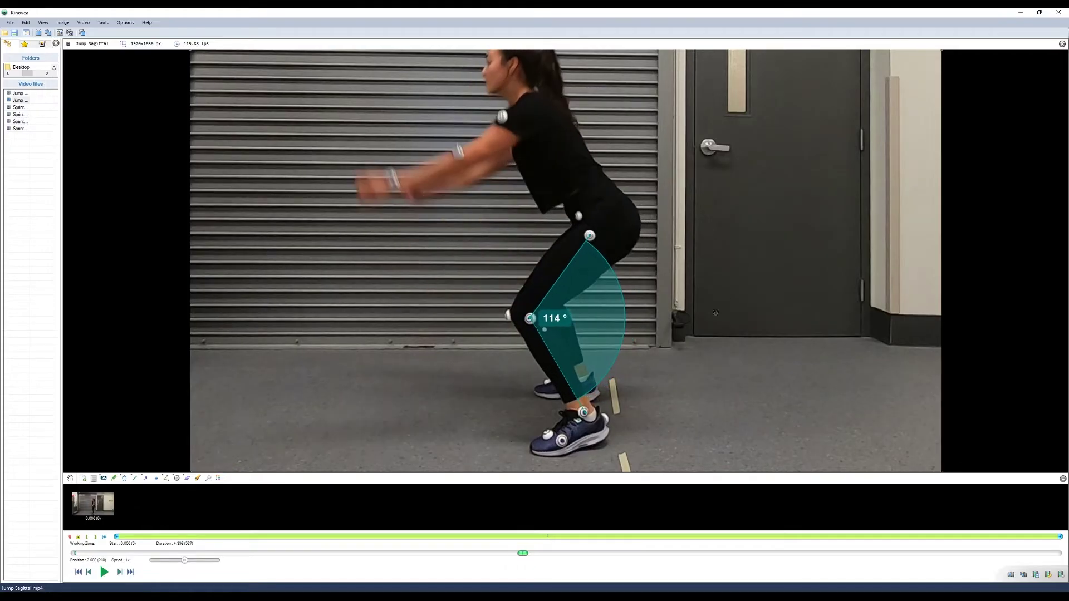
key(Left)
key(Right)
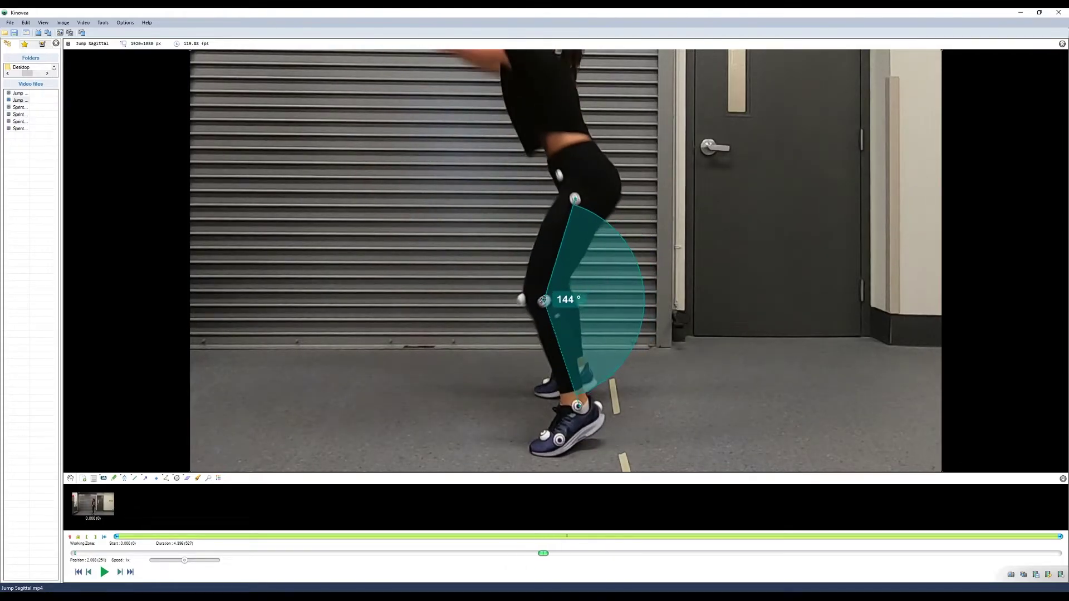
key(Right)
key(Right)
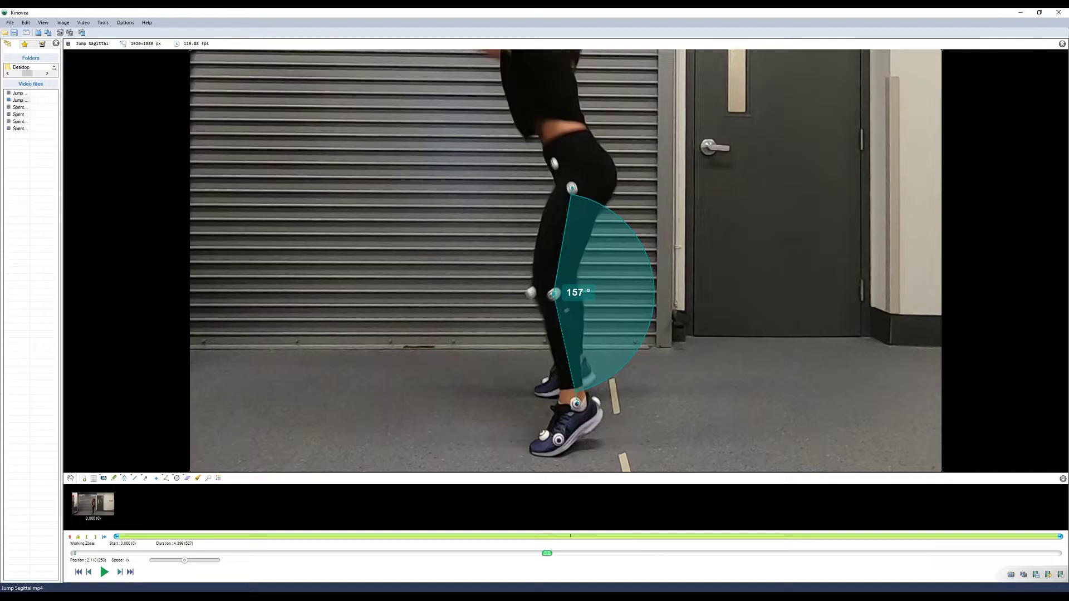
key(Right)
key(Right)
key(Right)
key(Right)
key(Right)
key(Right)
key(Right)
key(Right)
key(Right)
key(Right)
key(Right)
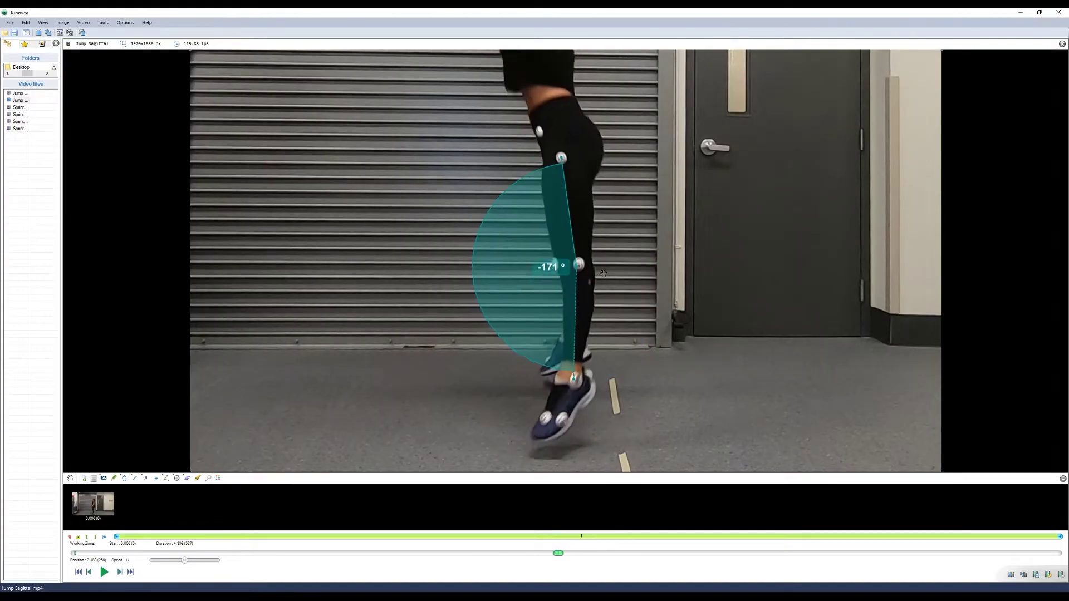
Step: Check the knee angle's settings, then step through the landing back to standing (-178°)
key(Right)
key(Right)
key(Right)
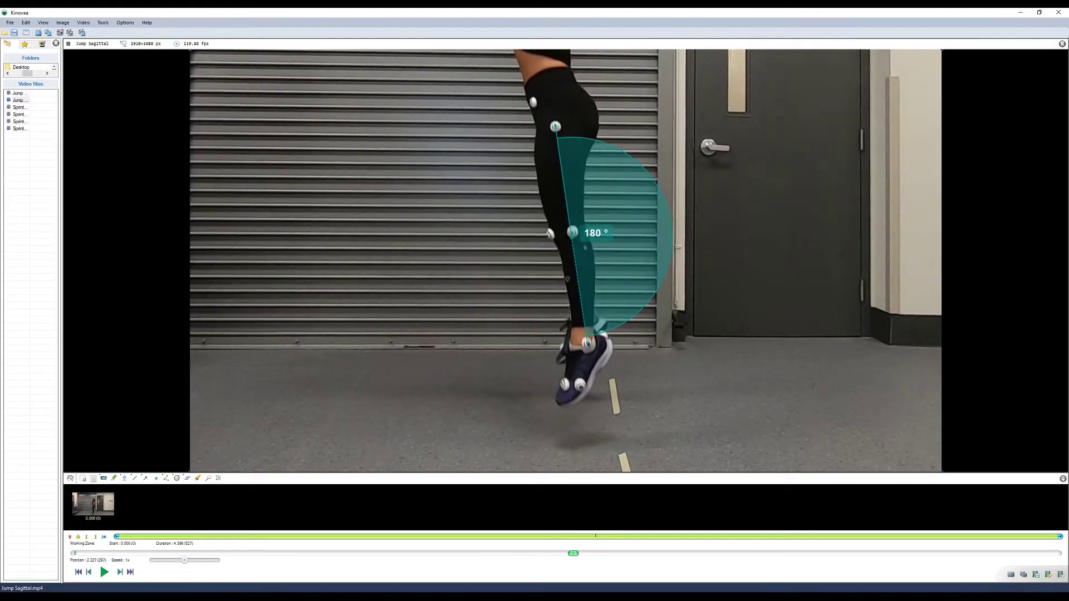
double_click(572, 234)
key(Return)
key(Right)
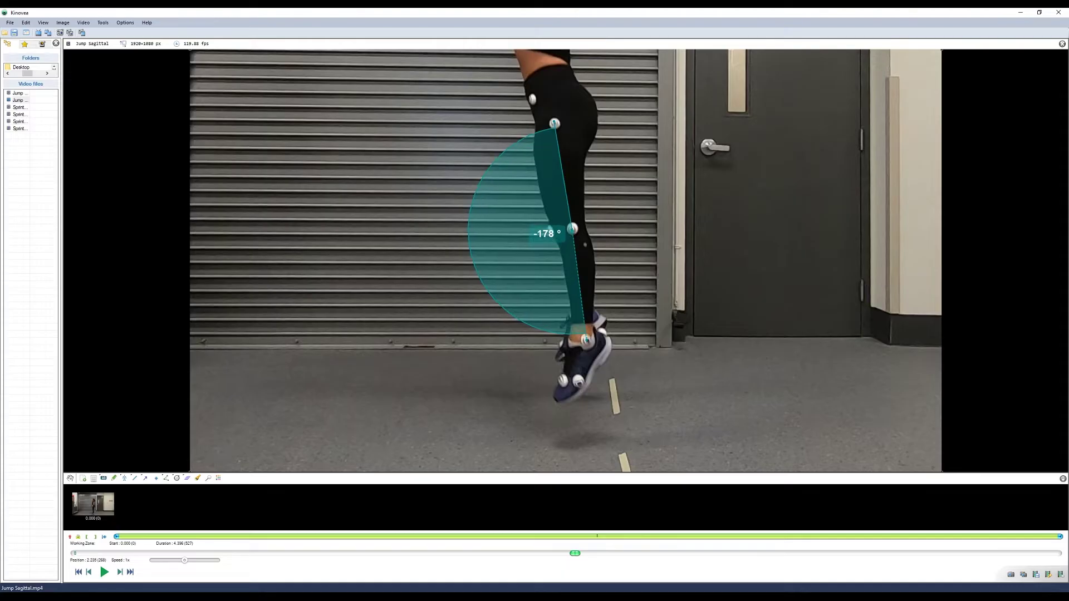
key(Right)
key(Right)
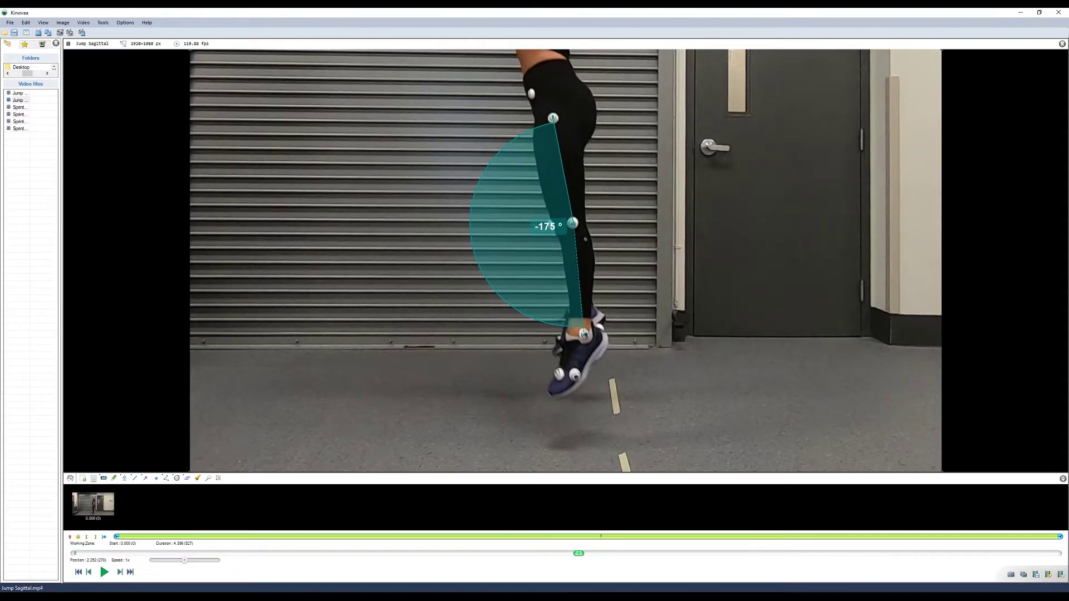
key(Right)
key(Right)
key(Right)
key(Right)
key(Right)
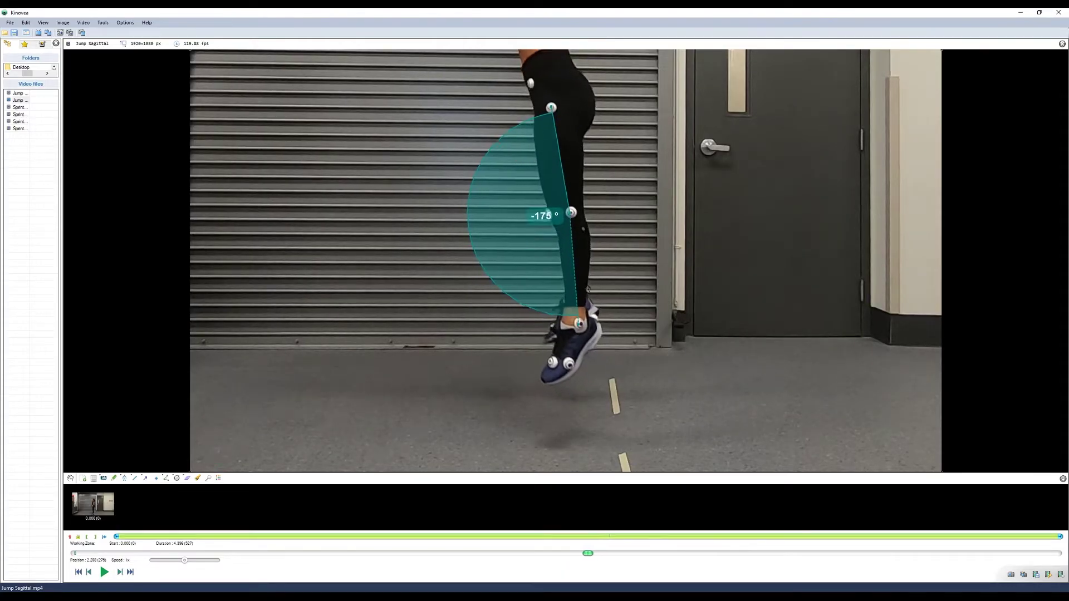
key(Right)
key(Right)
key(Right)
key(Right)
key(Right)
key(Right)
key(Right)
key(Right)
key(Right)
key(Right)
key(Right)
key(Right)
key(Right)
key(Right)
key(Right)
key(Right)
key(Right)
key(Right)
key(Right)
key(Right)
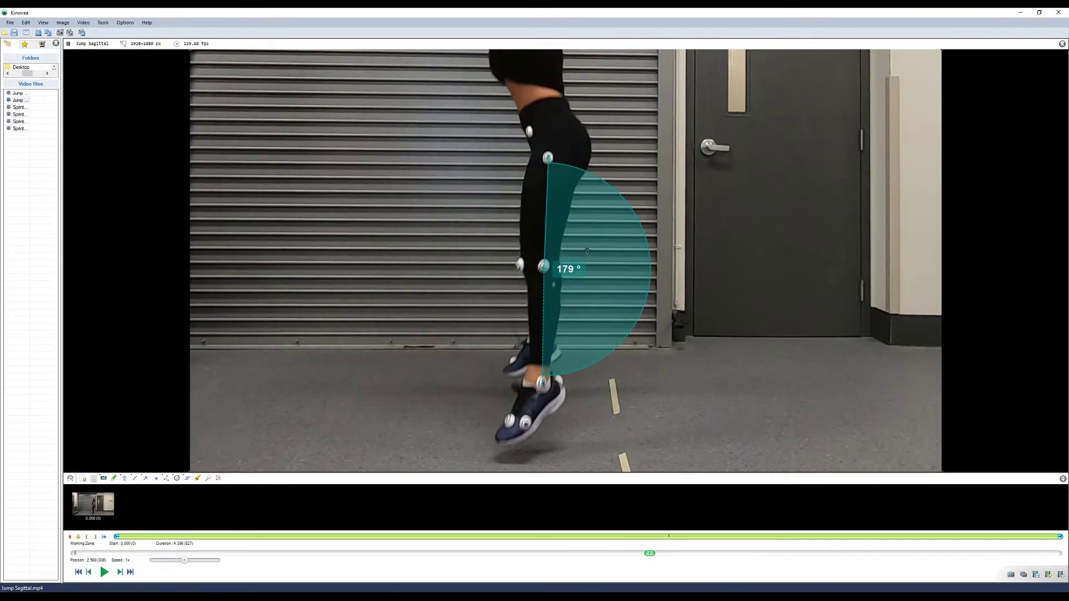
key(Right)
key(Right)
key(Right)
key(Right)
key(Right)
key(Right)
key(Right)
key(Right)
key(Right)
key(Right)
key(Right)
key(Right)
key(Right)
key(Right)
key(Right)
key(Right)
key(Right)
key(Right)
key(Right)
key(Right)
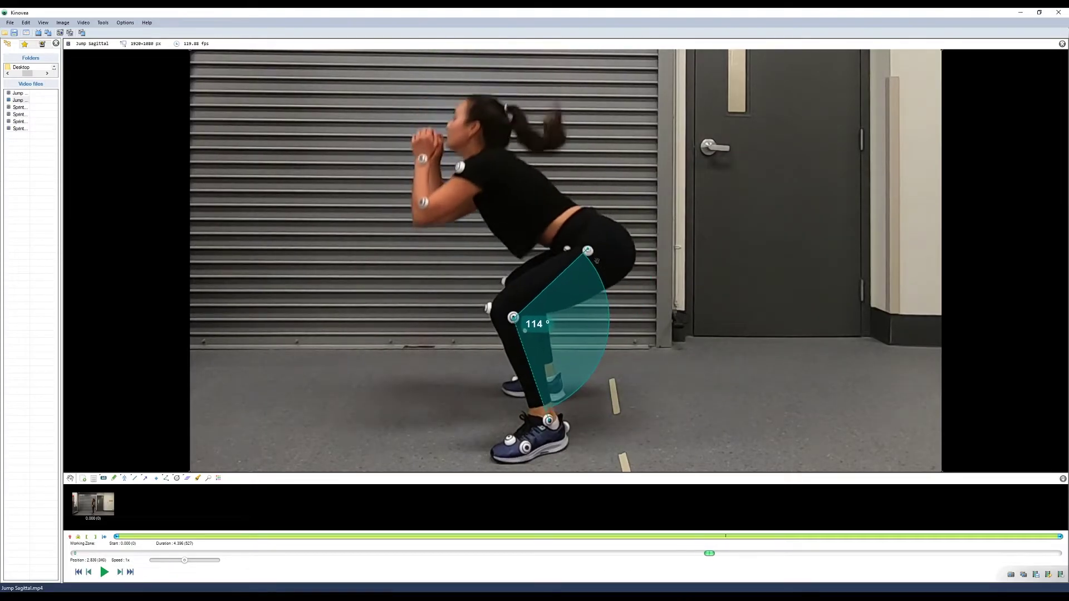
key(Right)
key(Right)
key(Right)
key(Right)
key(Right)
key(Right)
key(Right)
key(Right)
key(Right)
key(Right)
key(Right)
key(Right)
key(Right)
key(Right)
key(Right)
key(Right)
key(Right)
key(Right)
key(Right)
key(Right)
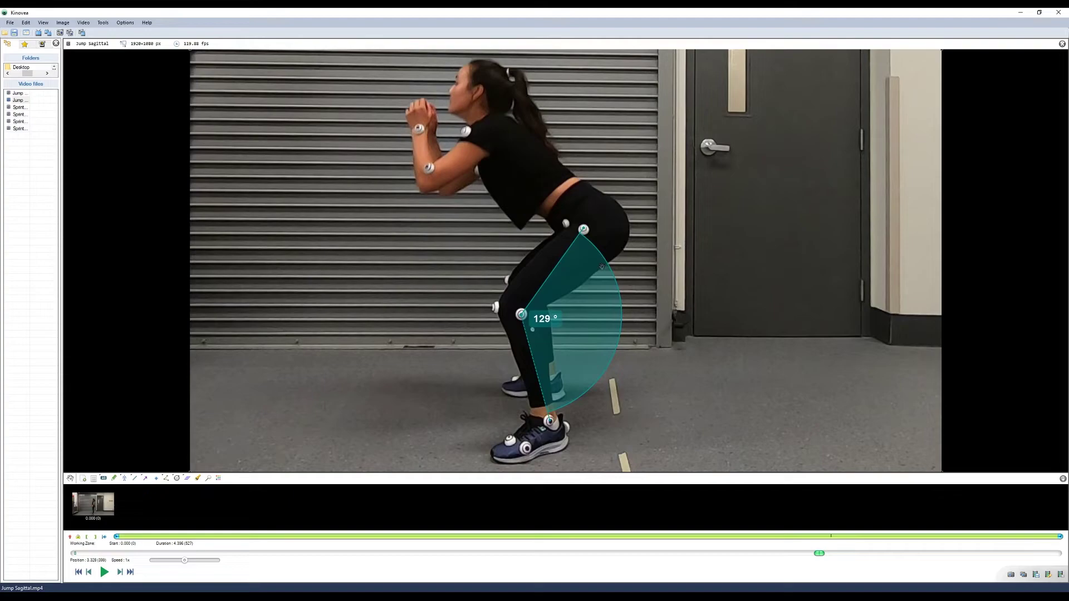
key(Right)
key(Right)
key(Right)
key(Right)
key(Right)
key(Right)
key(Right)
key(Right)
key(Right)
key(Right)
key(Right)
key(Right)
key(Right)
key(Right)
key(Right)
key(Right)
key(Right)
key(Right)
key(Right)
key(Right)
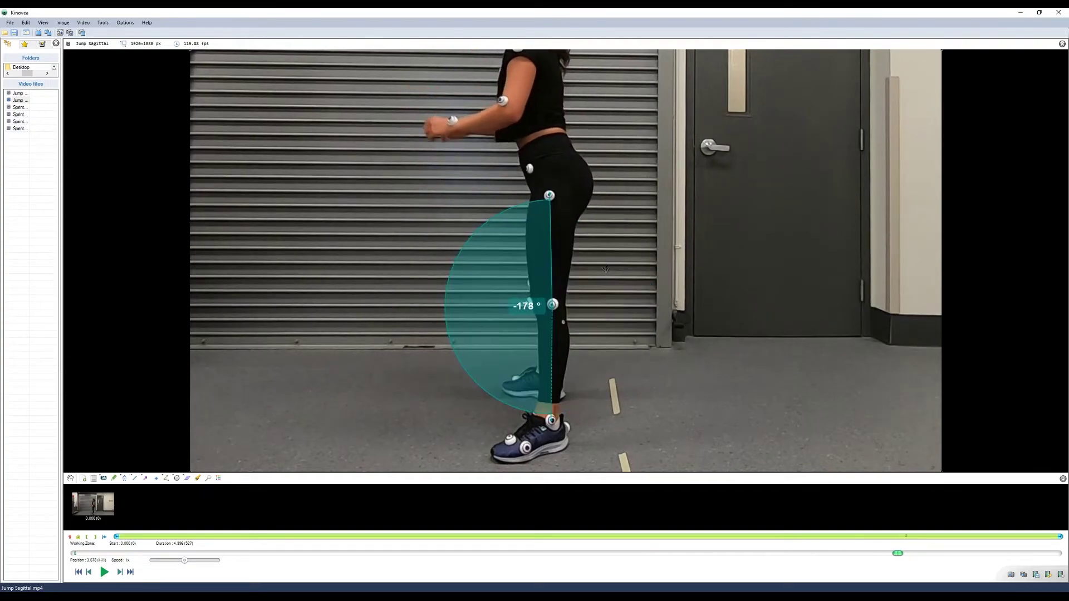
Step: Stop tracking the knee angle and review its Angular kinematics graph
right_click(546, 305)
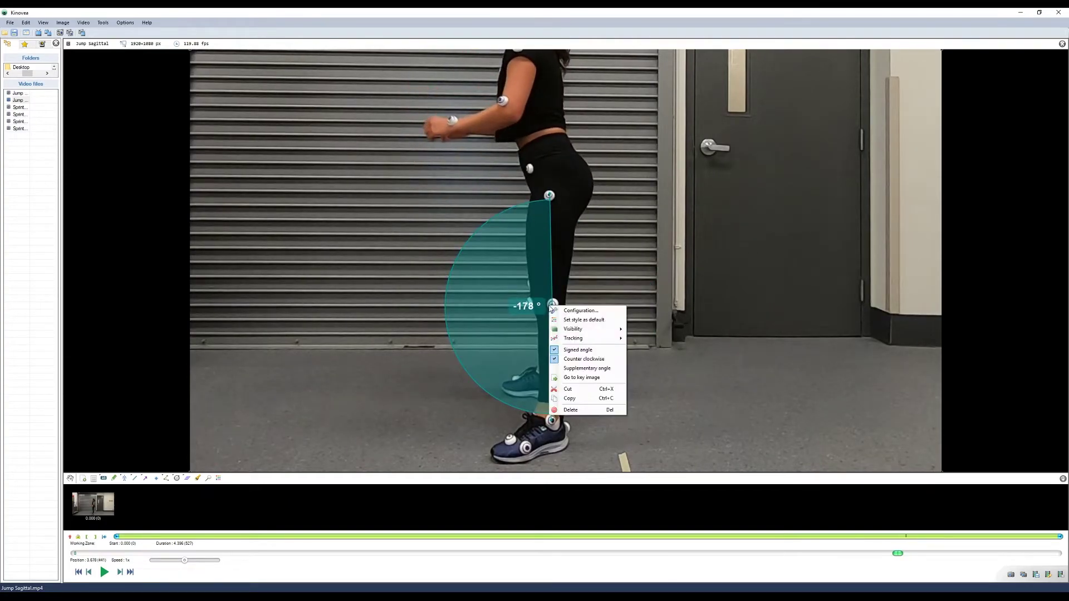
mouse_move(579, 338)
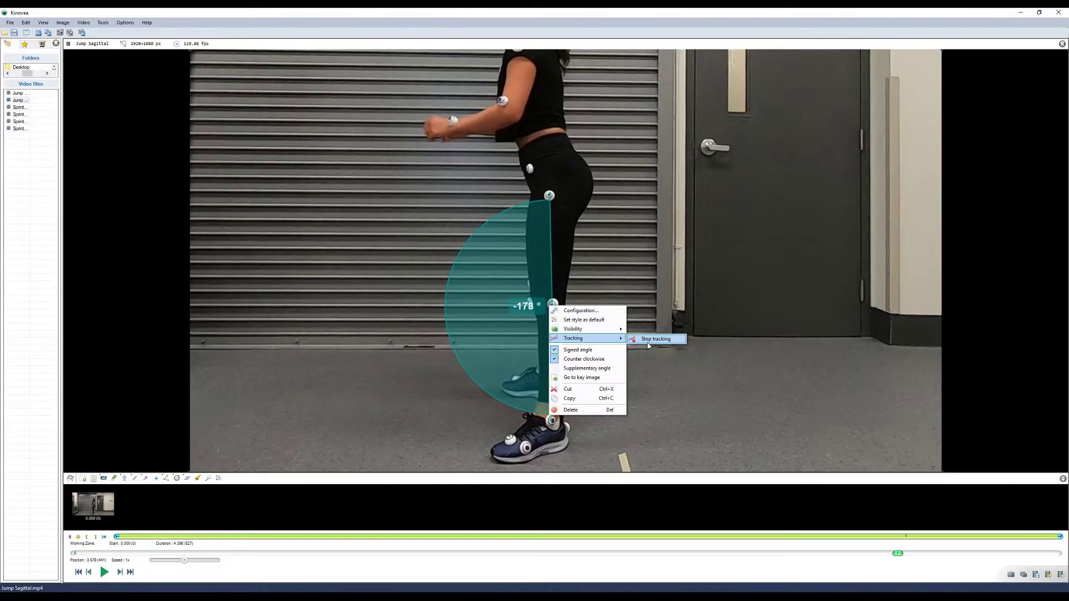
click(648, 340)
click(103, 22)
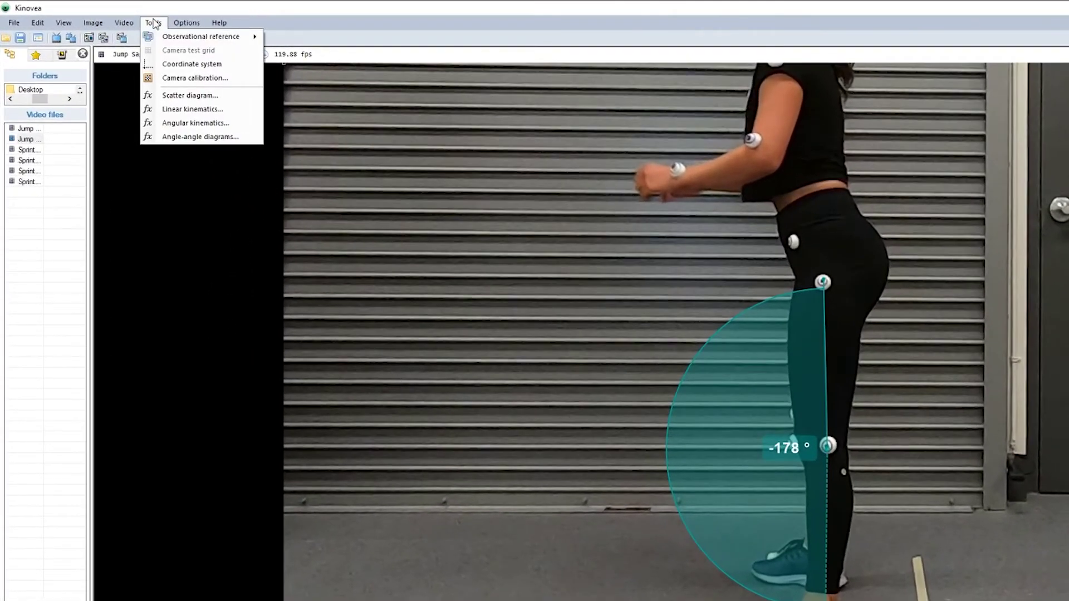
click(197, 123)
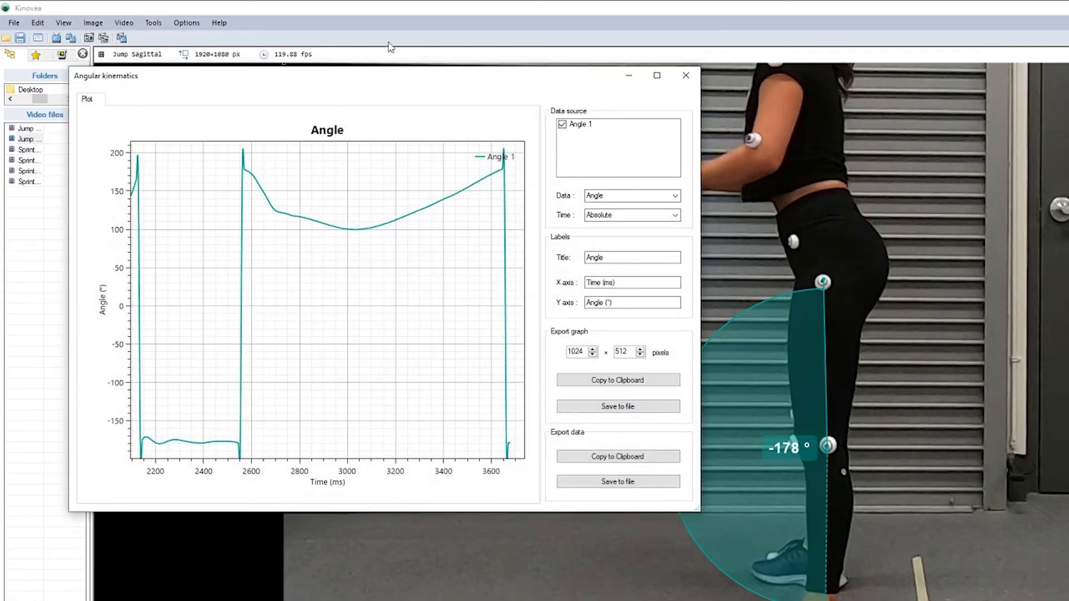
drag(390, 81, 604, 194)
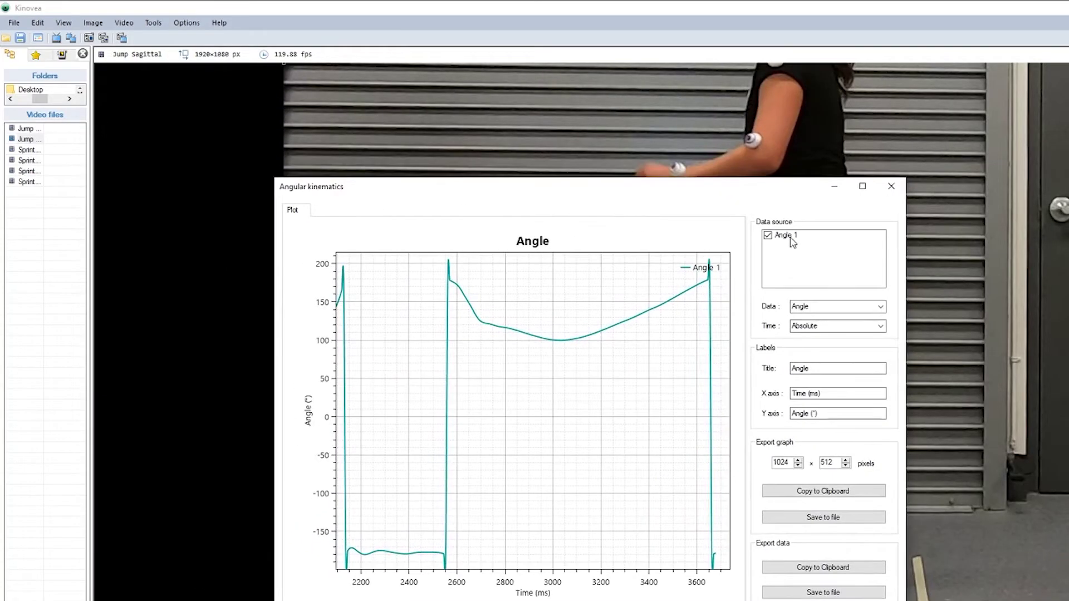
click(891, 186)
Step: In the angle's Configuration, start replacing the name 'Angle 1' with 'Knee'
right_click(823, 442)
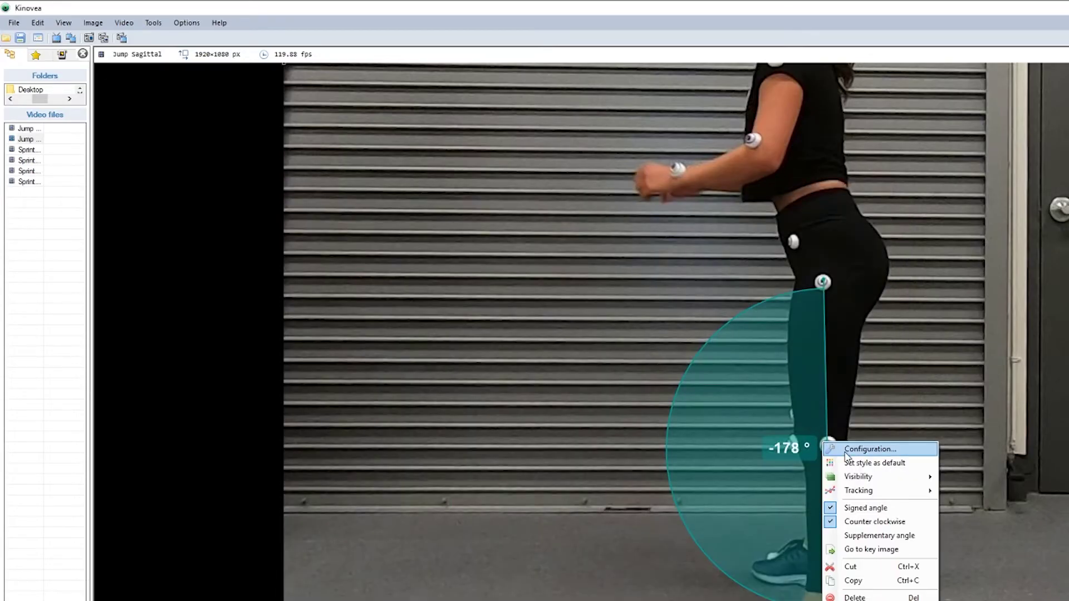
click(845, 449)
drag(833, 486, 660, 481)
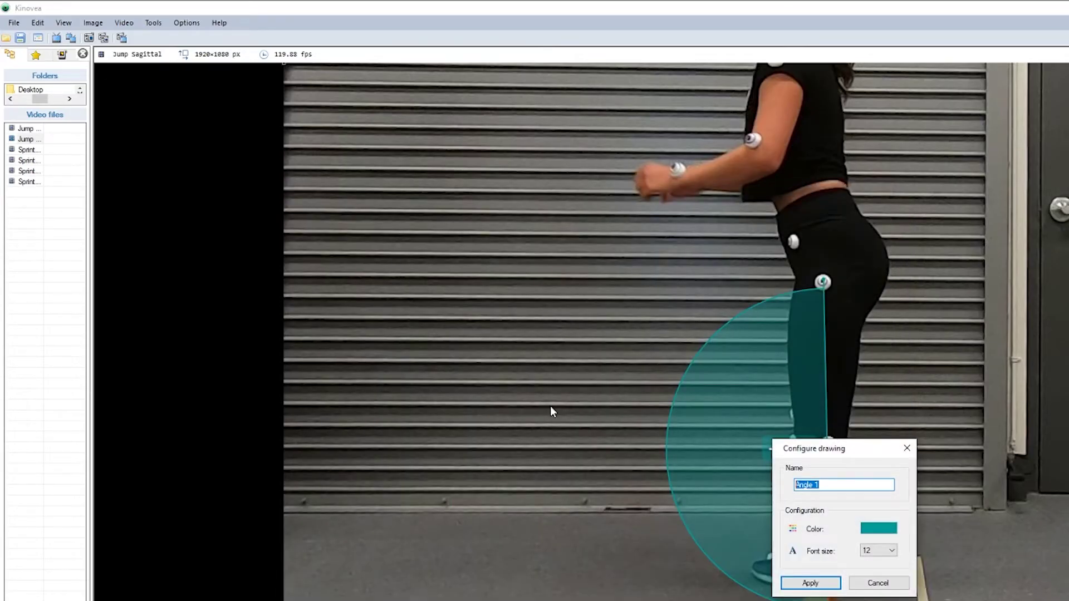
text(Knee)
Step: Apply the name Knee and show the Angular kinematics graph, moving its window aside
click(811, 585)
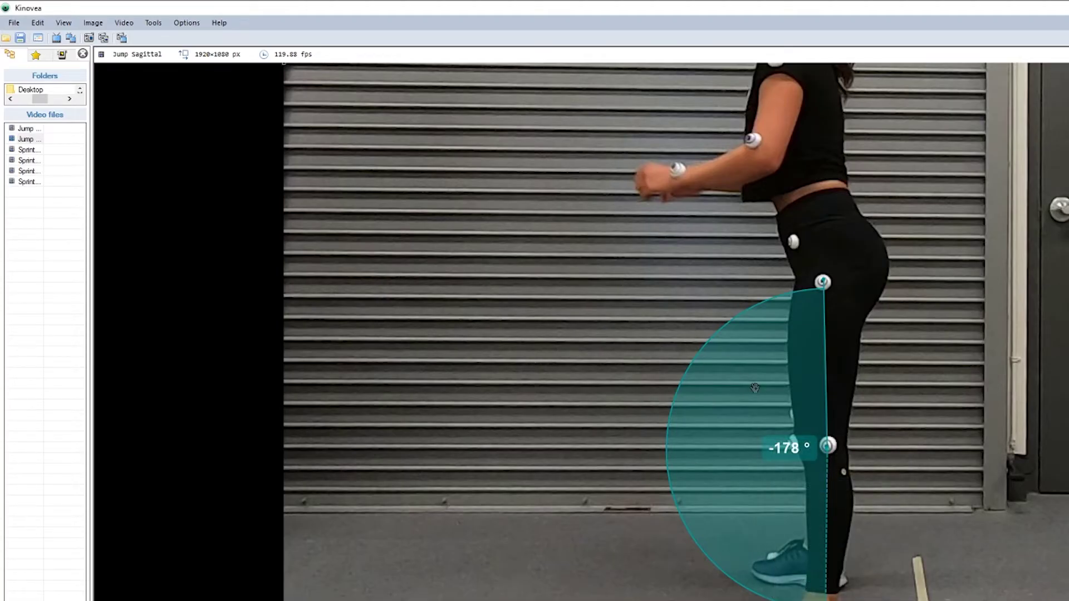
click(153, 22)
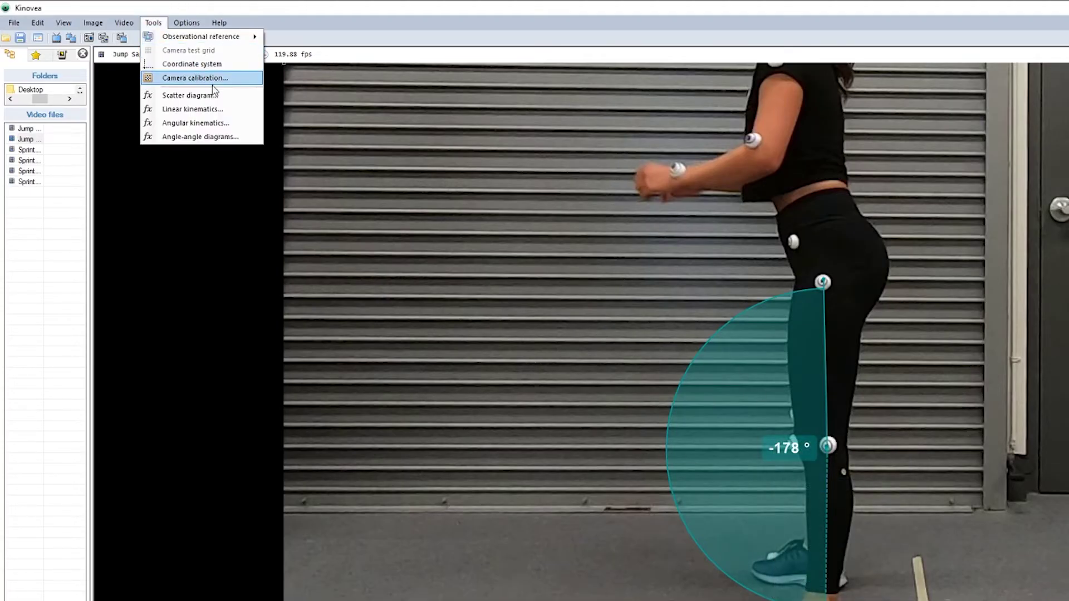
click(199, 122)
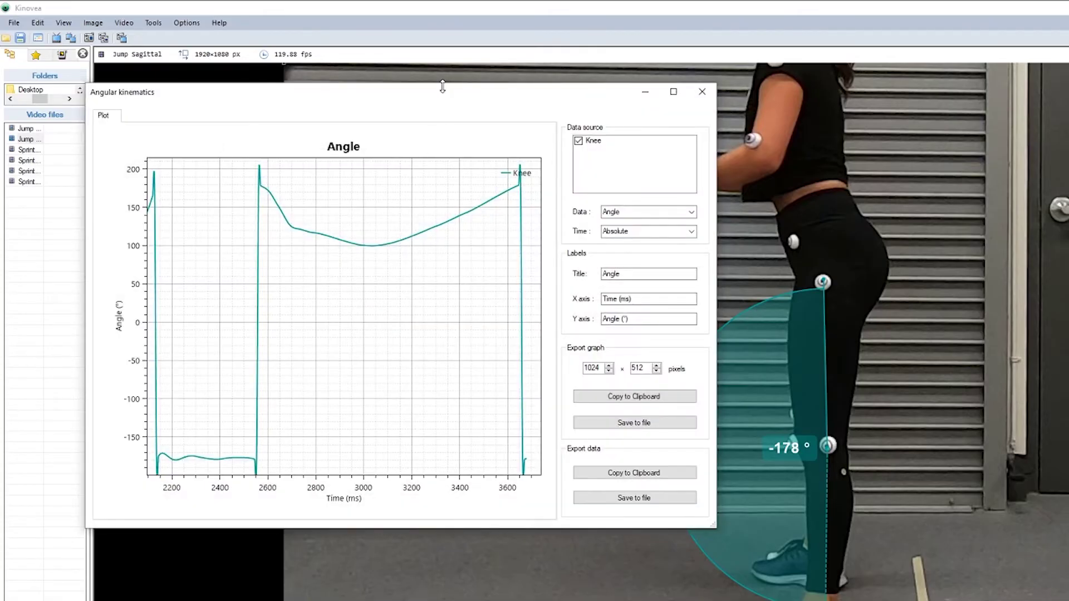
drag(432, 95, 619, 142)
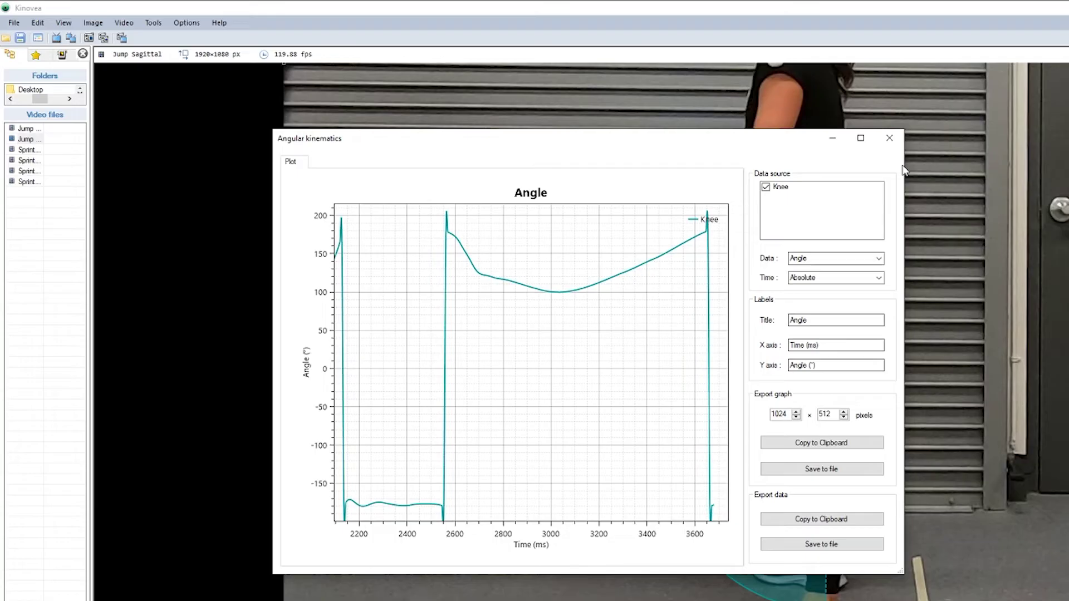
Step: Close the graph and make the Knee angle unsigned
click(889, 135)
right_click(793, 471)
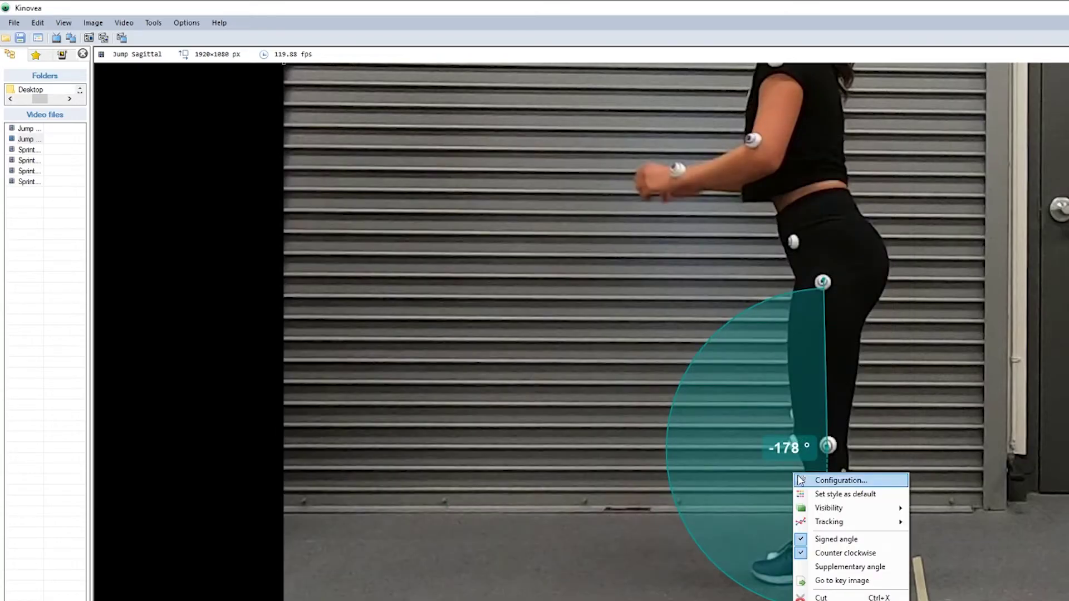
click(835, 539)
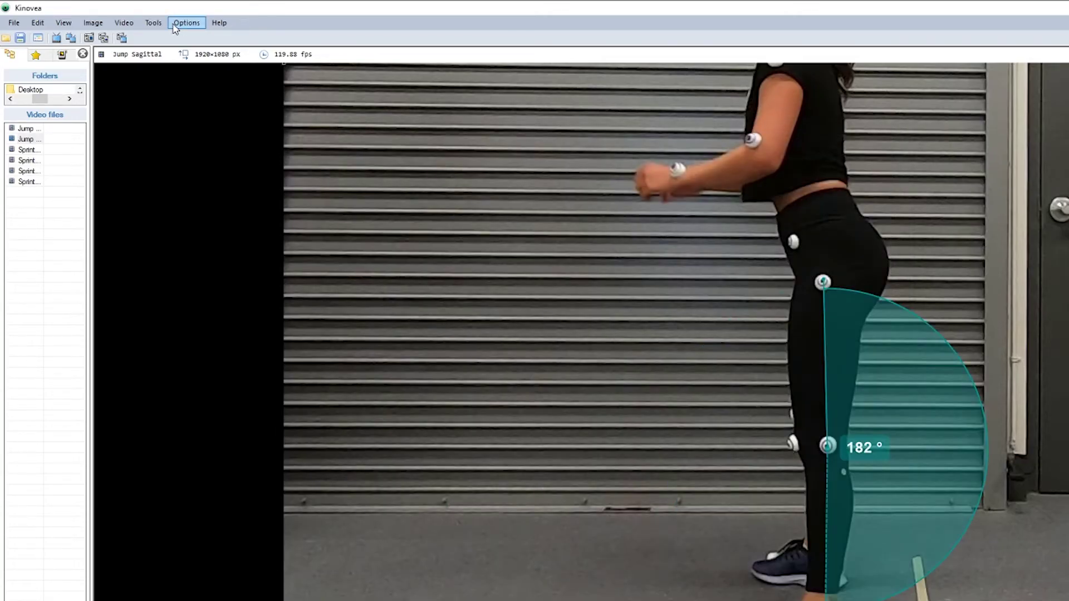
Step: Reopen the Angular kinematics graph and save its Knee data to a file
click(153, 23)
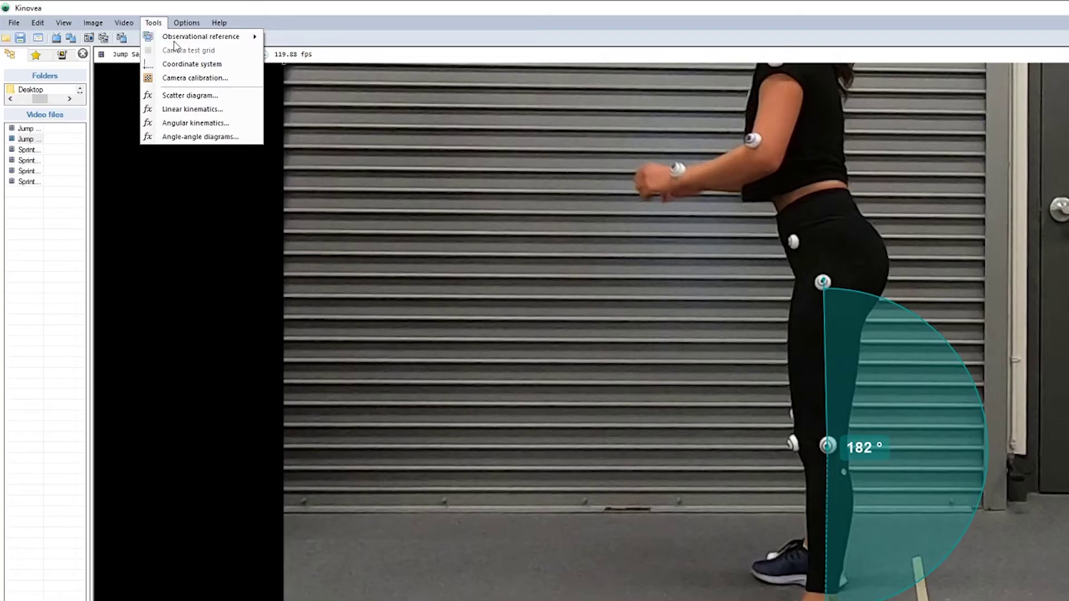
click(201, 124)
drag(483, 100, 817, 177)
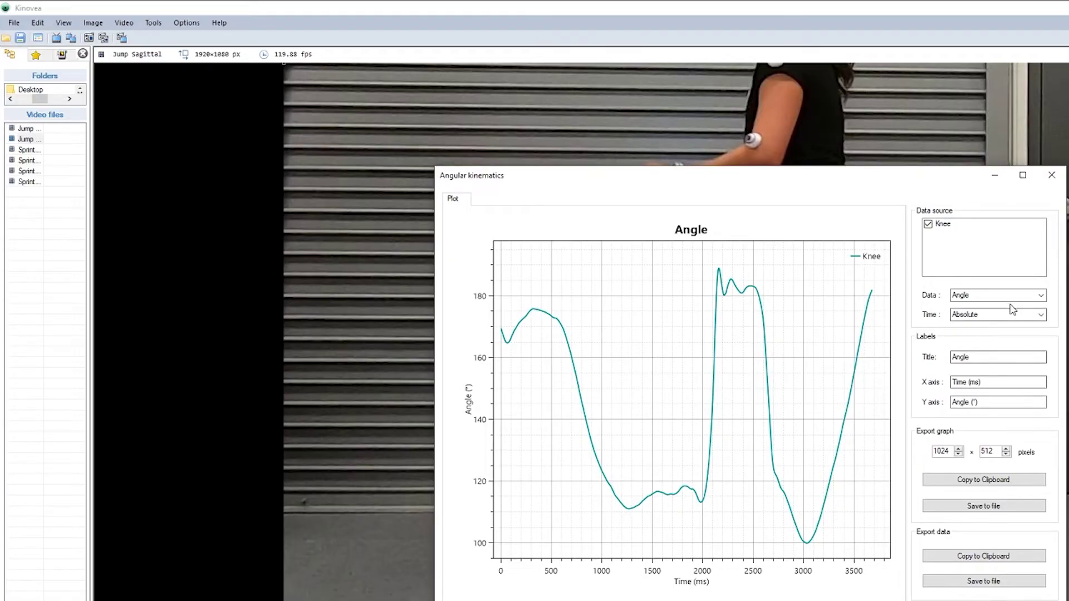
click(1016, 586)
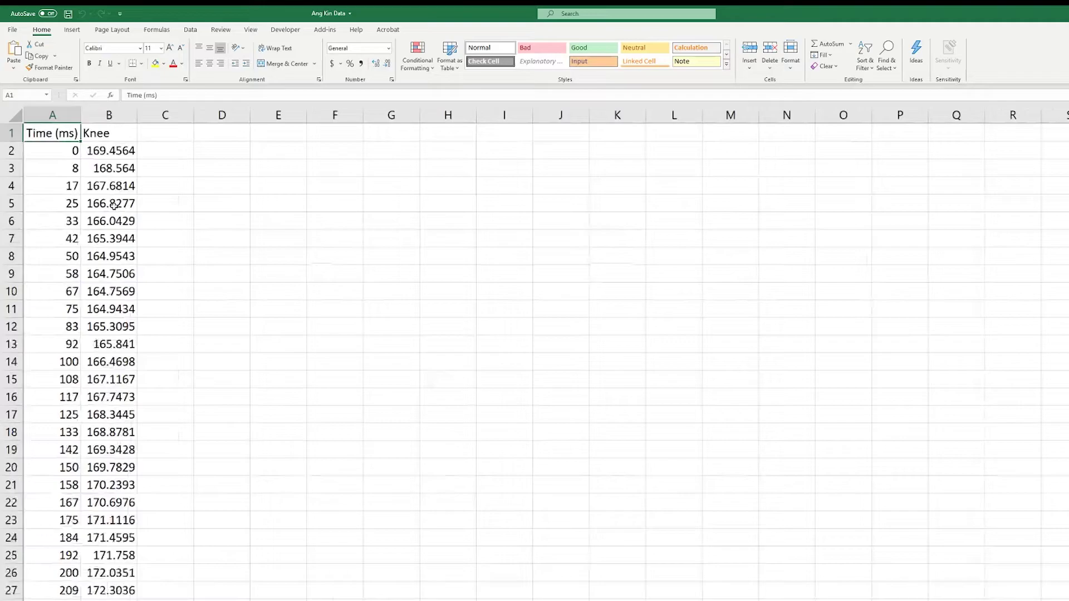
Step: Select all the Time and Knee data and insert a Scatter with Smooth Lines chart
key(ctrl+a)
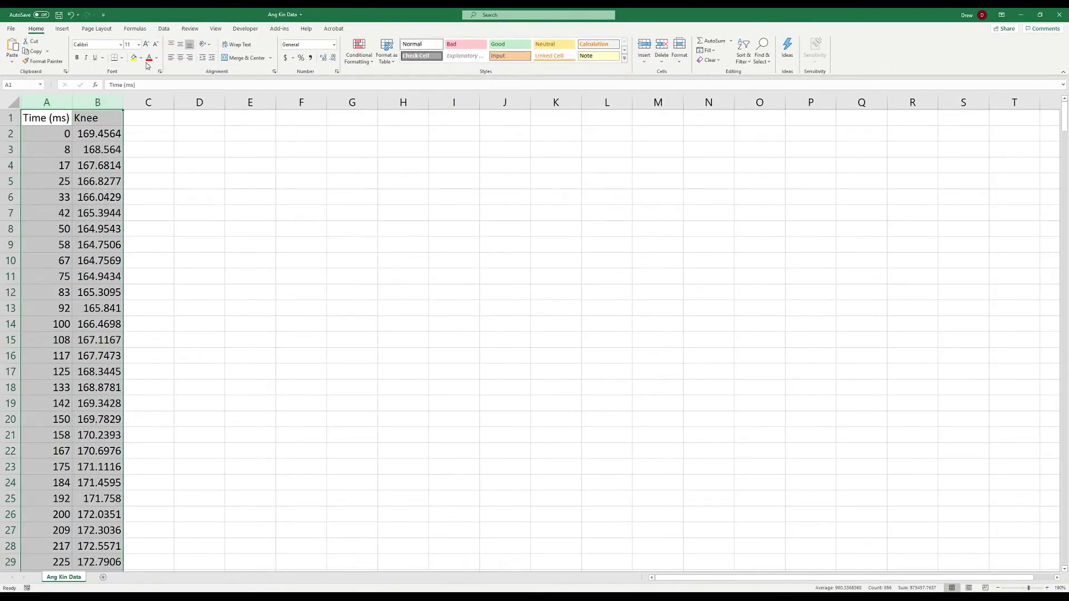
click(62, 28)
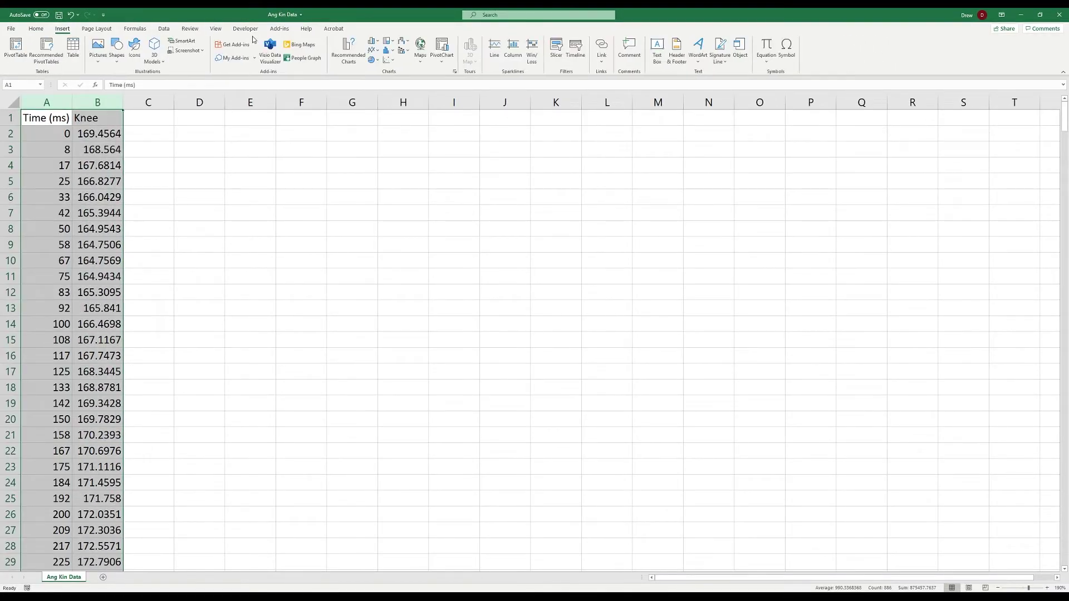
click(394, 52)
click(439, 87)
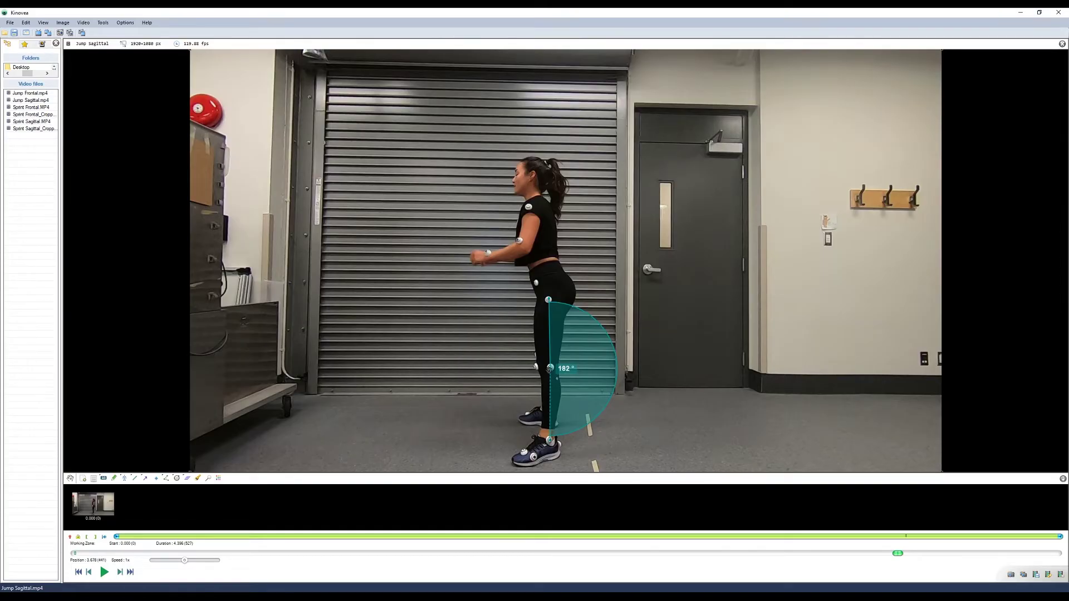
Step: Draw a circular spotlight over the jumper's legs, reposition and resize it, then delete it
click(198, 478)
click(524, 345)
drag(523, 346, 630, 338)
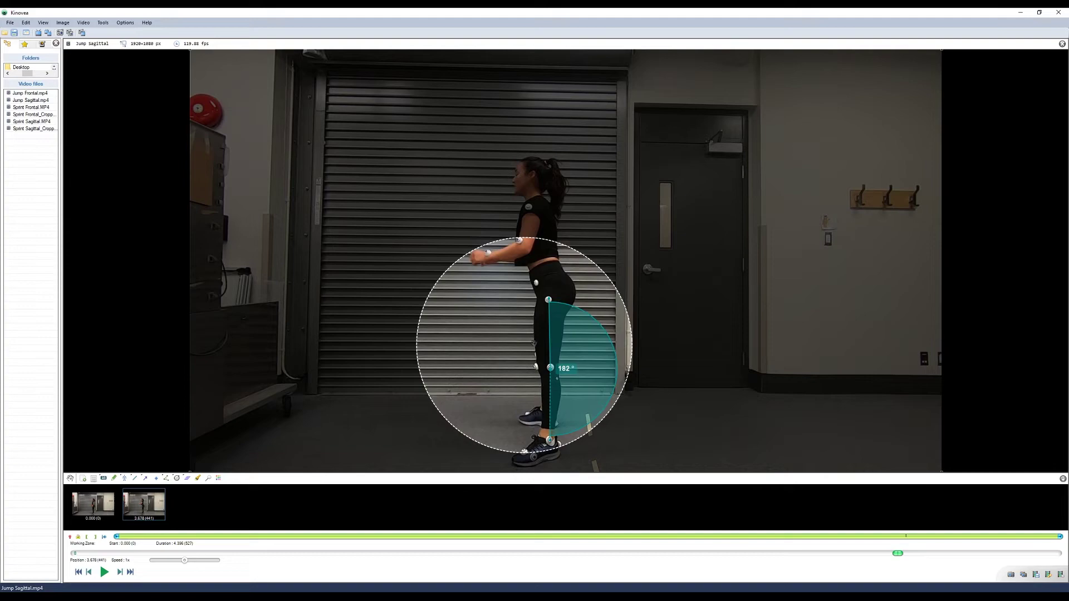
drag(507, 346, 535, 366)
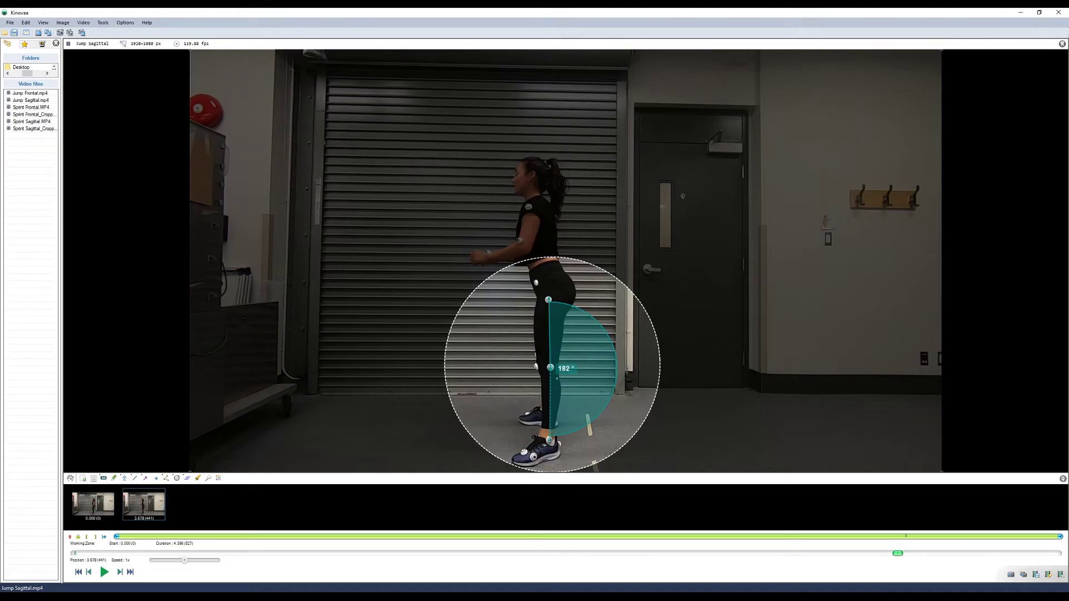
drag(449, 349, 431, 340)
key(Delete)
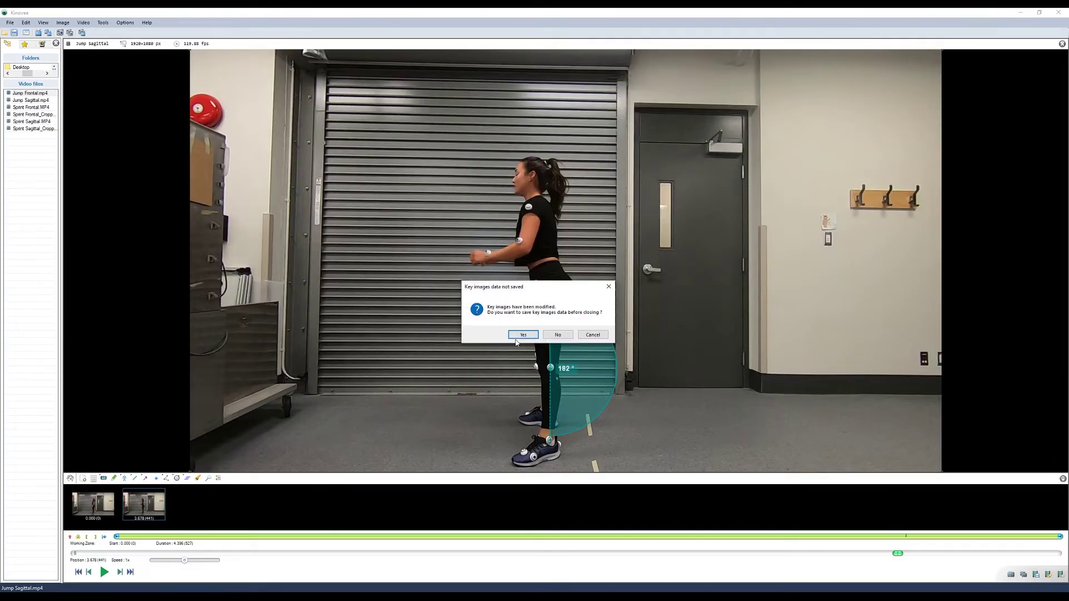
Step: Decline saving the key images data for Jump Sagittal.mp4
click(557, 334)
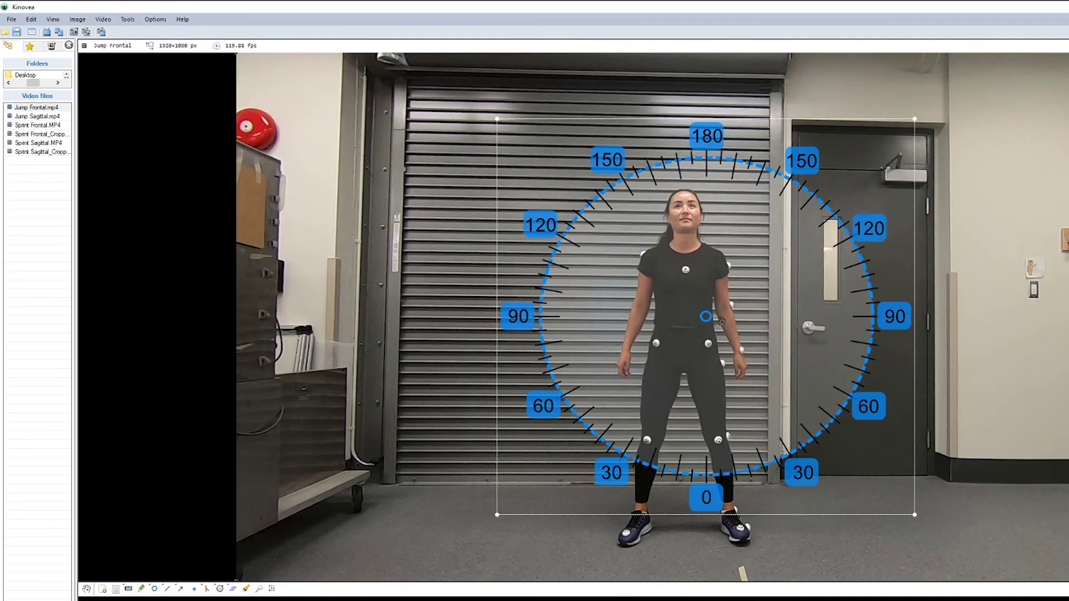
Step: Move the degree clock onto the jumper, then centre the protractor on the jumper's body
drag(706, 316, 684, 318)
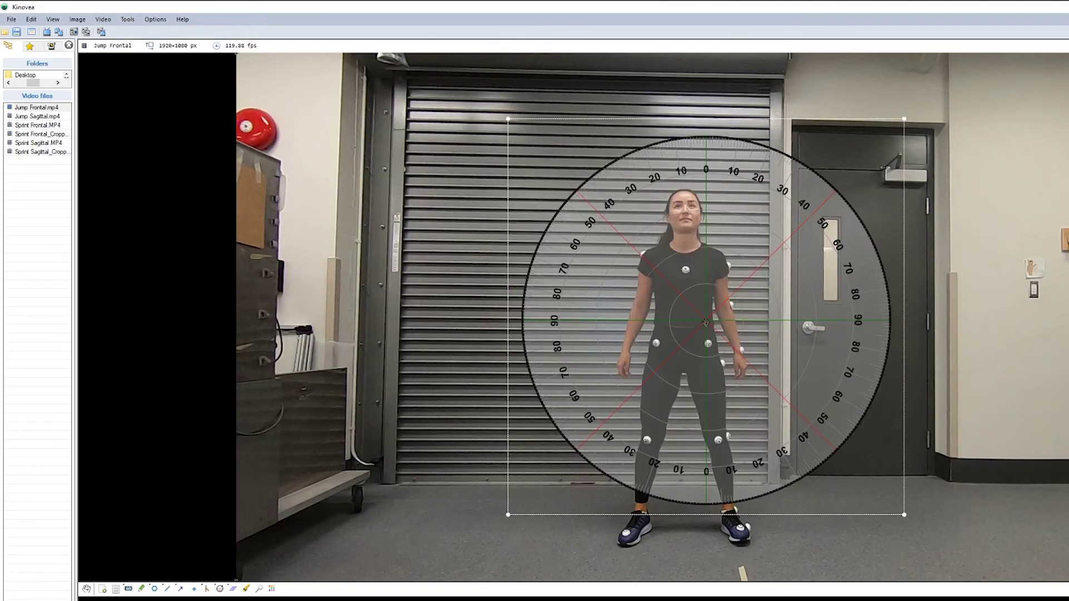
drag(718, 322, 696, 351)
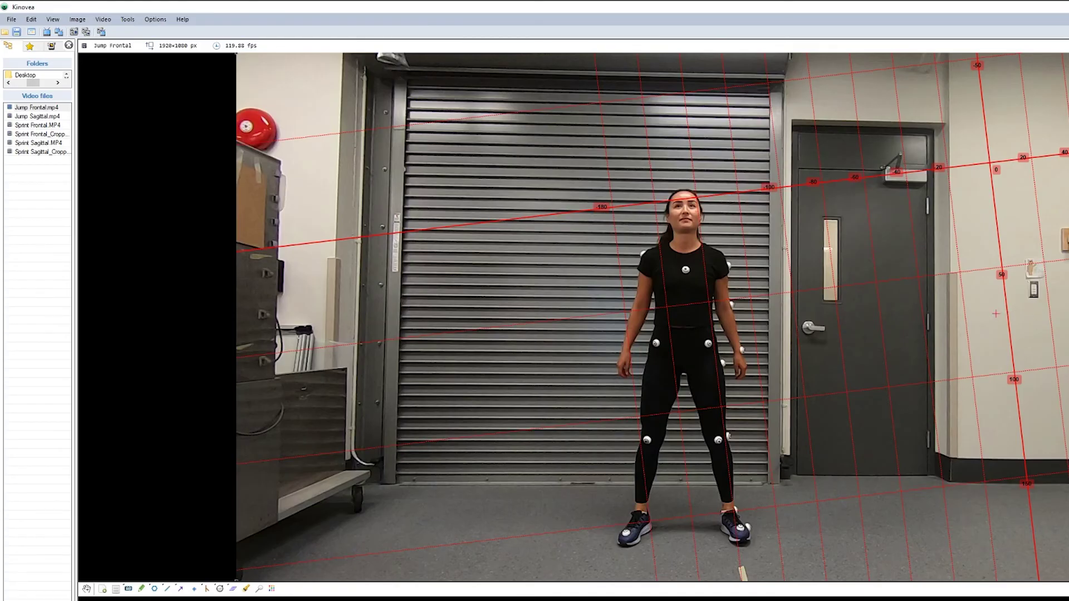
Step: Move the coordinate origin toward the jumper and calibrate a floor line to 75.97 cm
drag(996, 314, 682, 312)
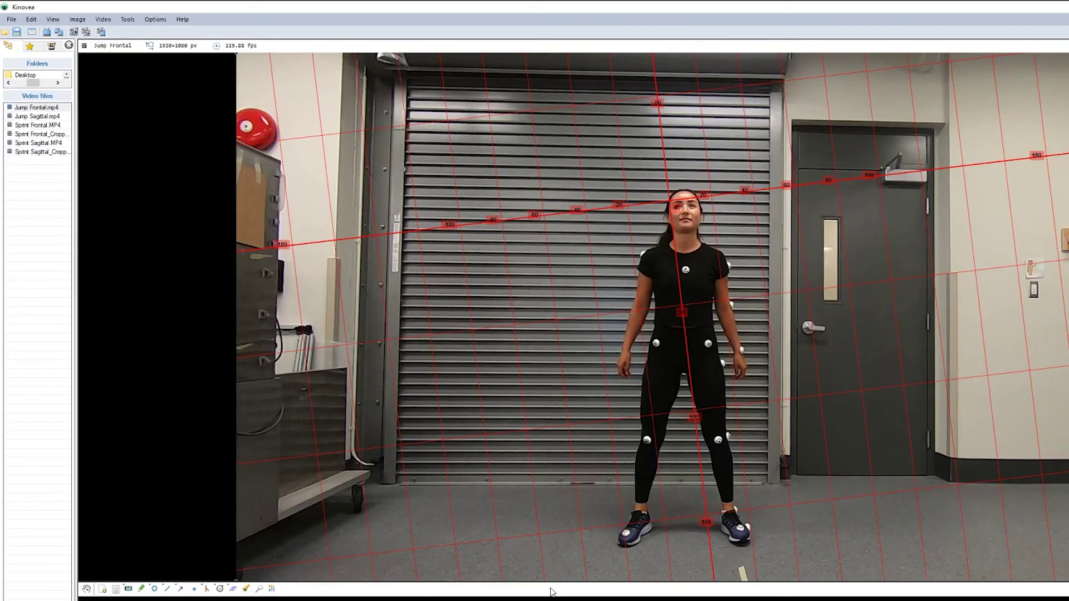
right_click(170, 588)
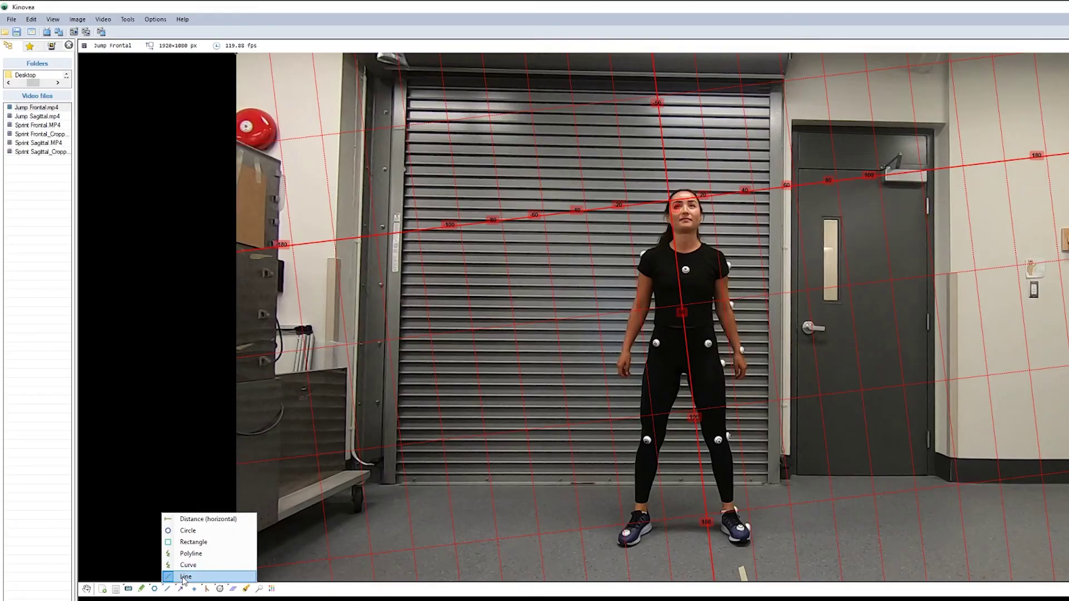
click(184, 578)
drag(513, 493, 653, 493)
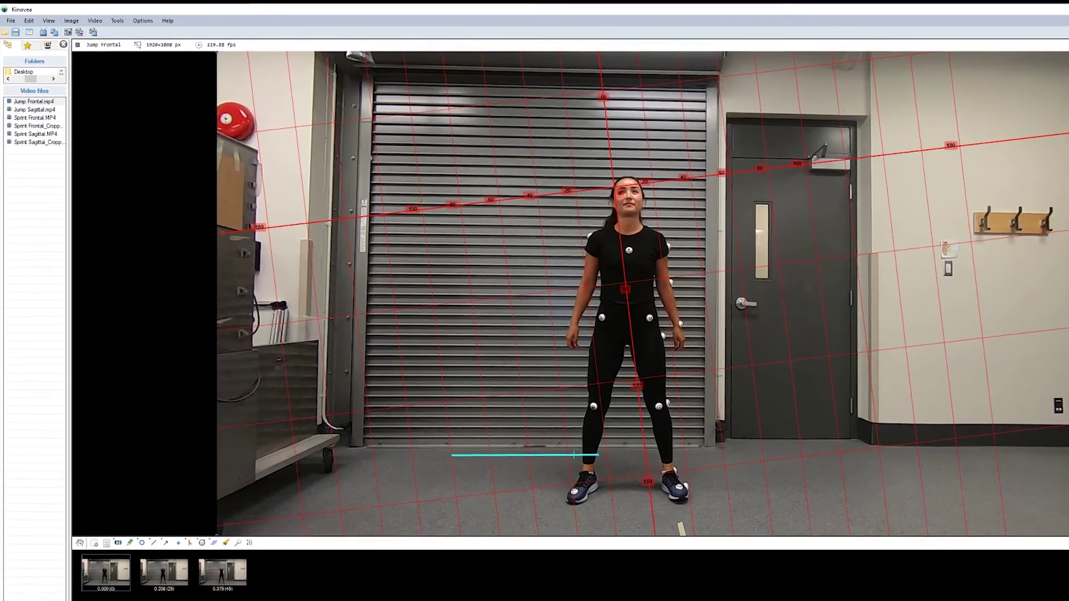
right_click(573, 456)
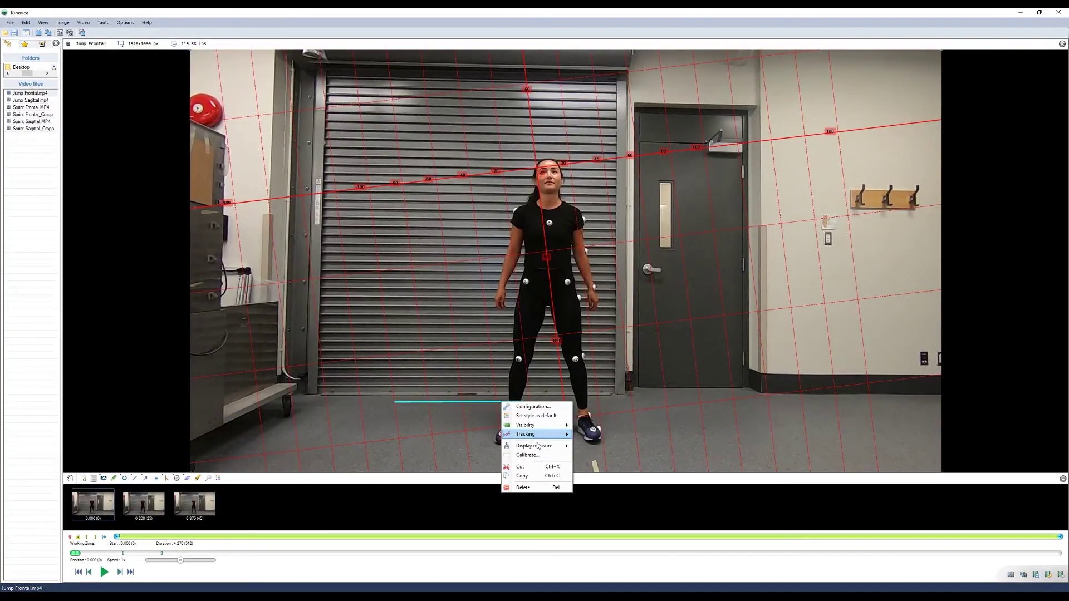
click(527, 455)
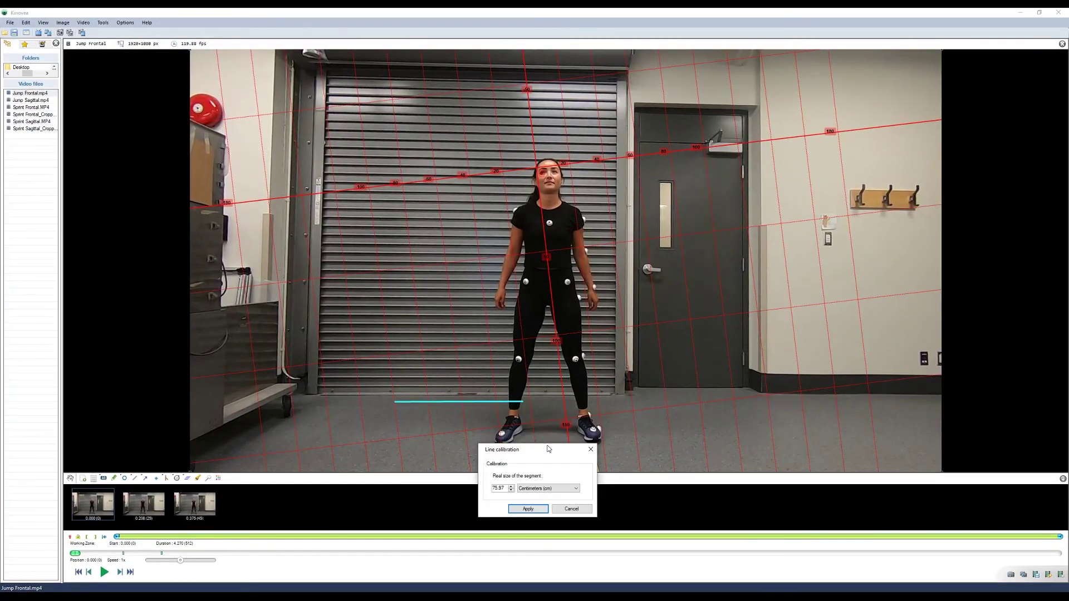
click(515, 511)
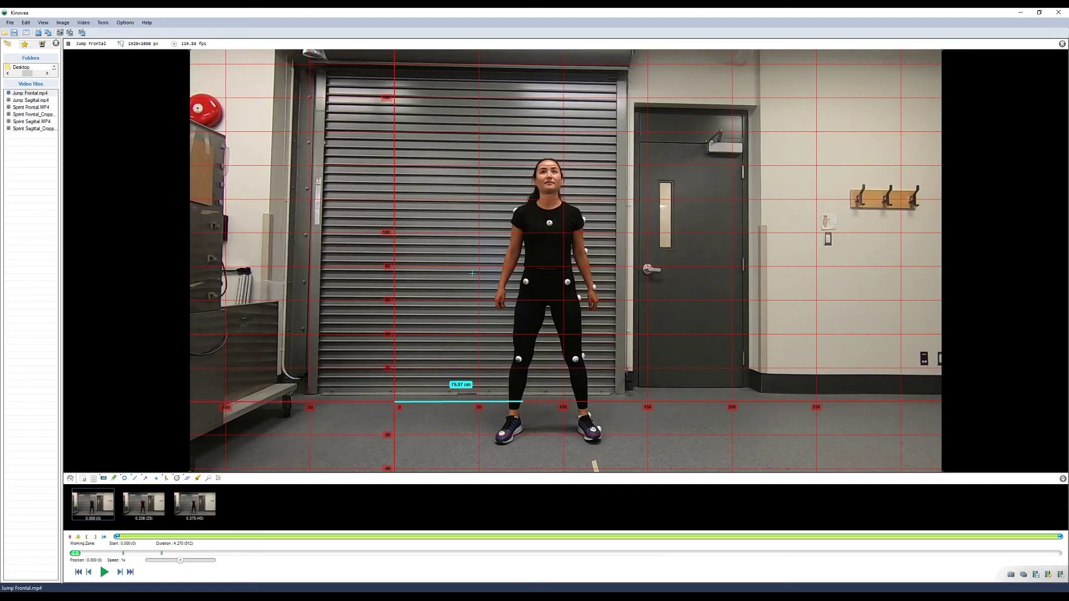
Step: Hide the coordinate system grid
right_click(422, 402)
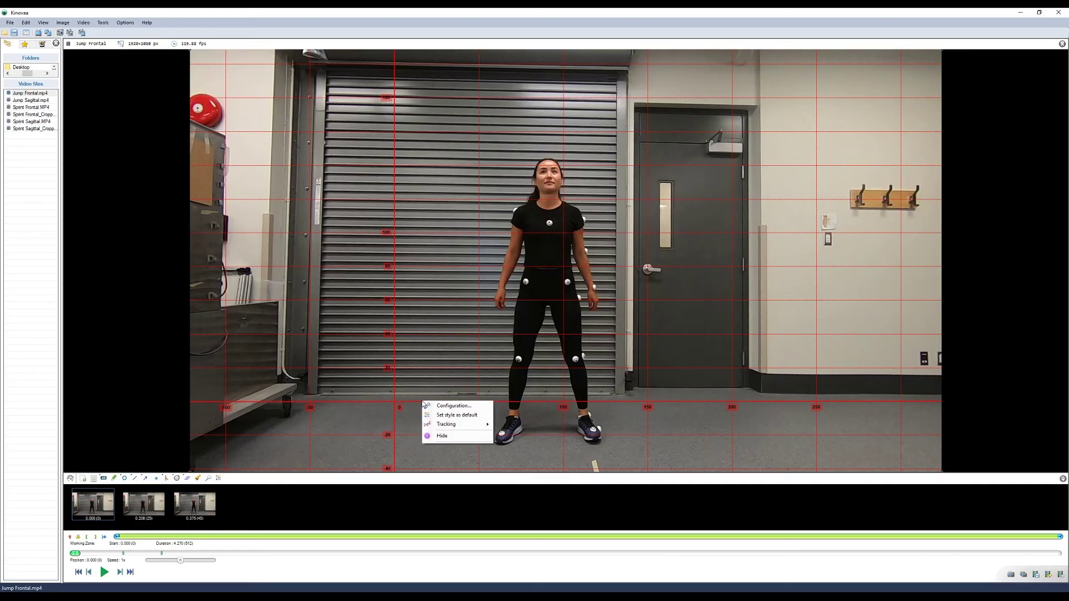
click(435, 436)
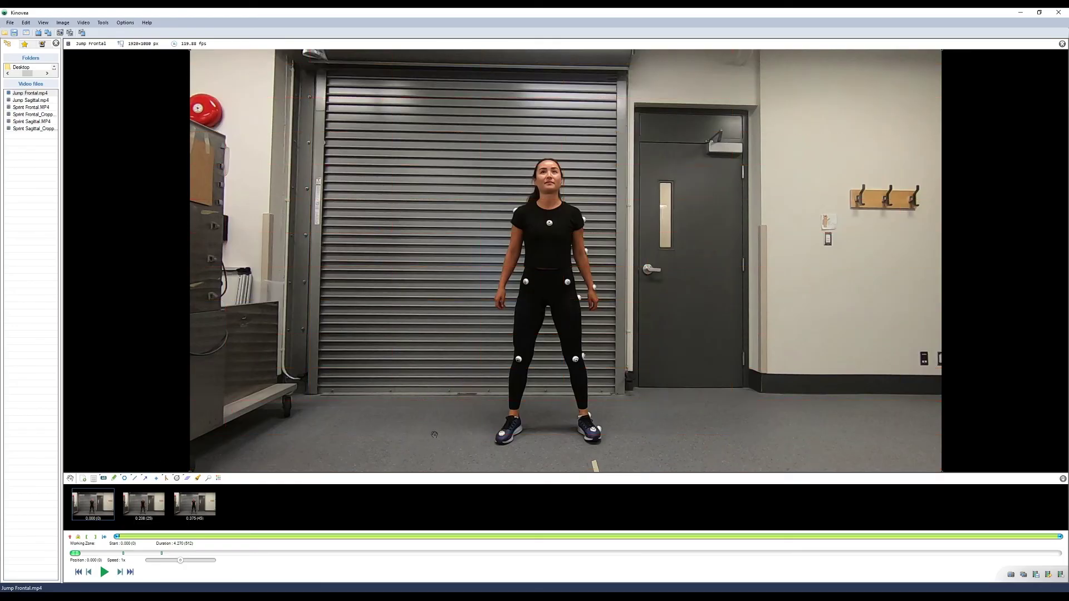
click(188, 478)
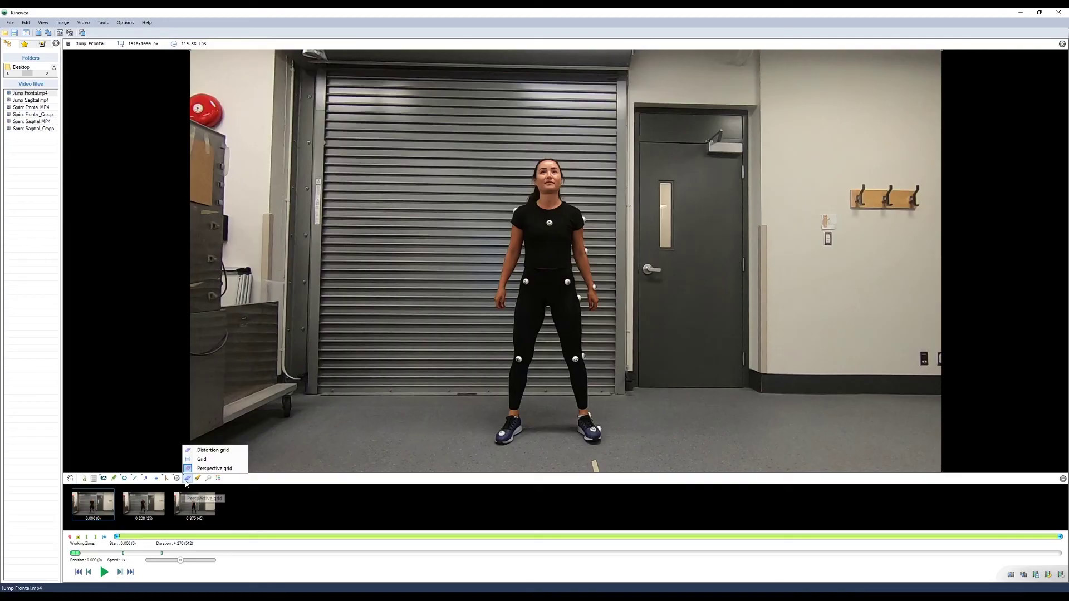
Step: Place a perspective grid and drag its four corners flat onto the floor around the jumper's feet
click(204, 453)
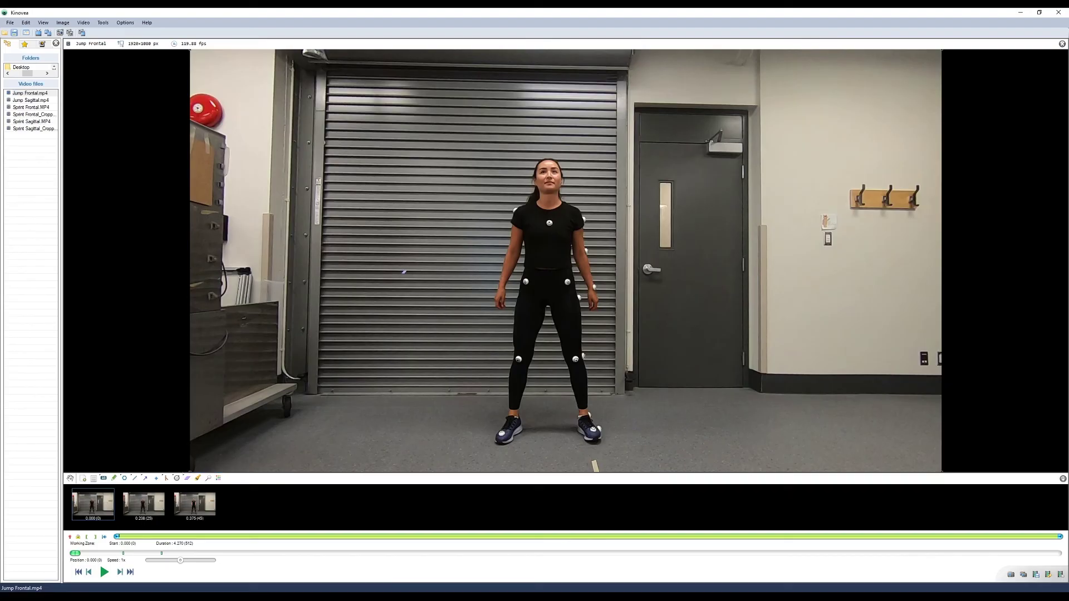
click(404, 271)
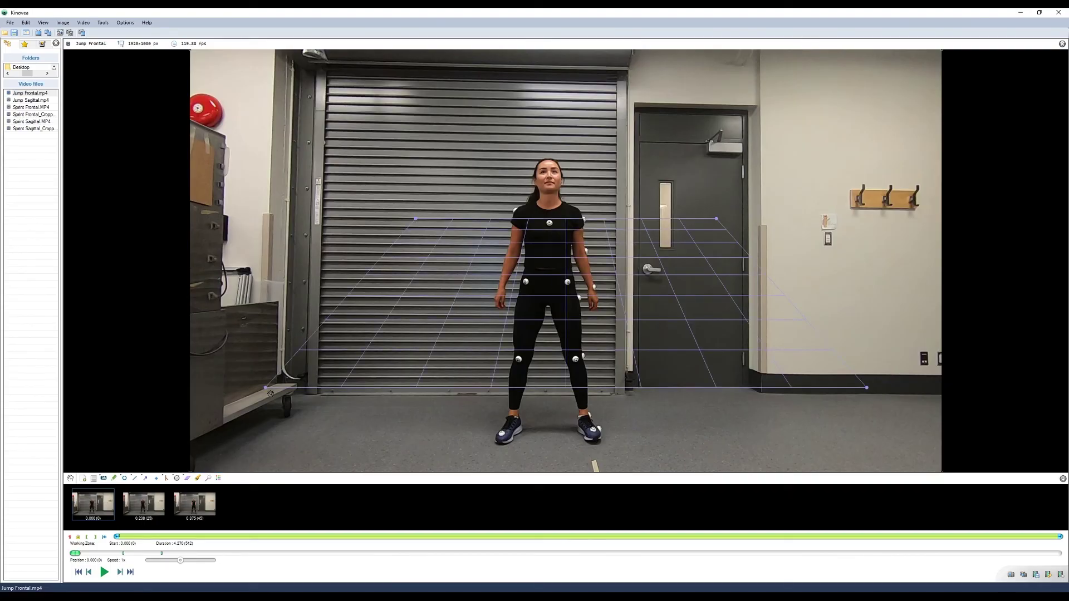
drag(266, 388, 264, 442)
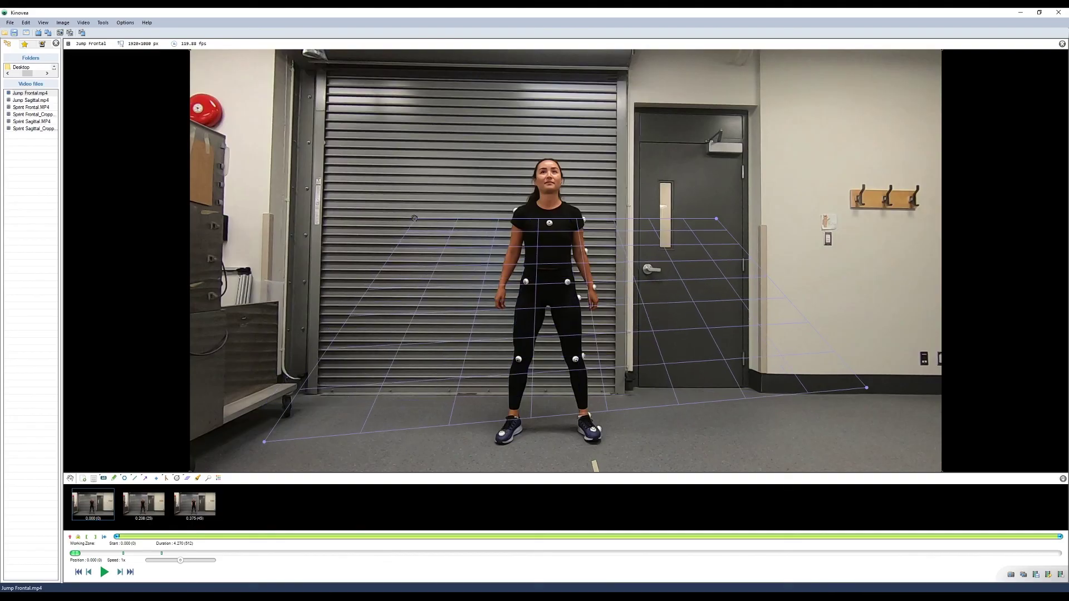
drag(416, 219, 320, 395)
drag(716, 220, 896, 451)
drag(873, 365, 898, 395)
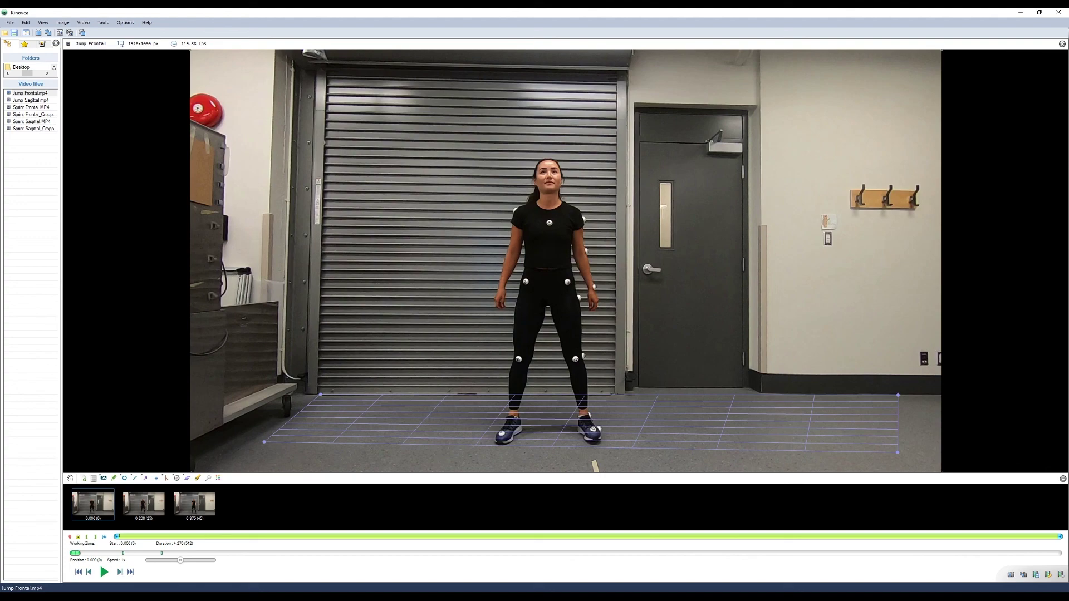
drag(897, 452, 925, 448)
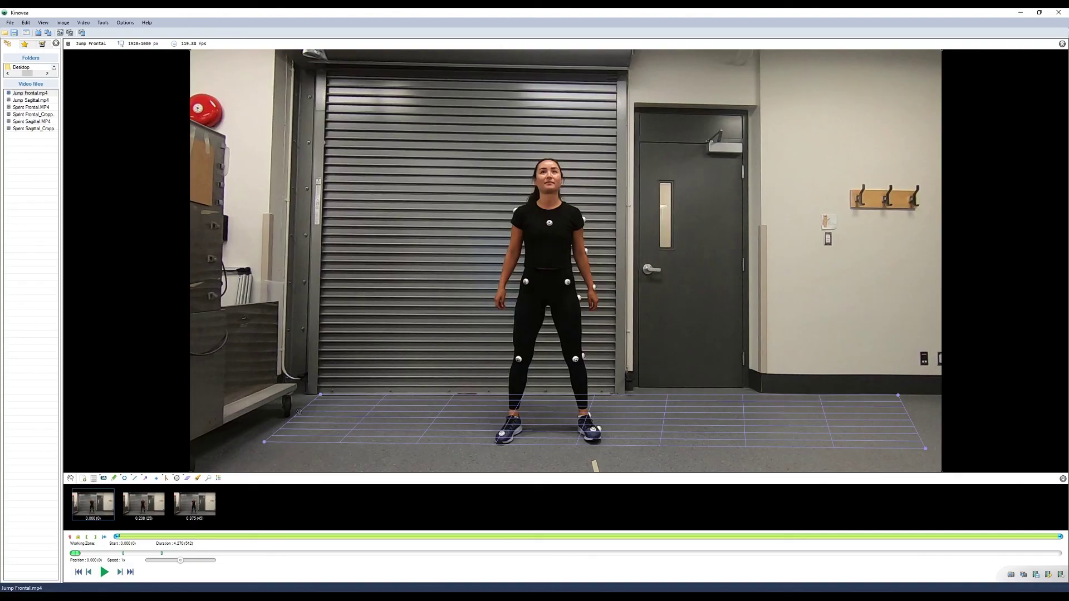
drag(264, 442, 261, 447)
Step: Delete the floor perspective grid
right_click(260, 446)
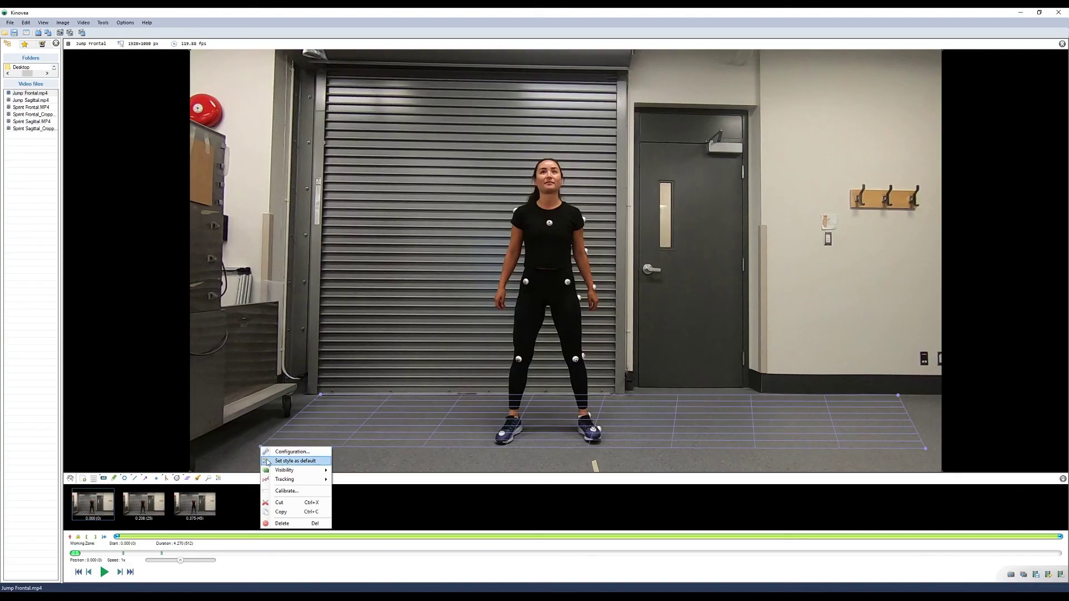
click(297, 524)
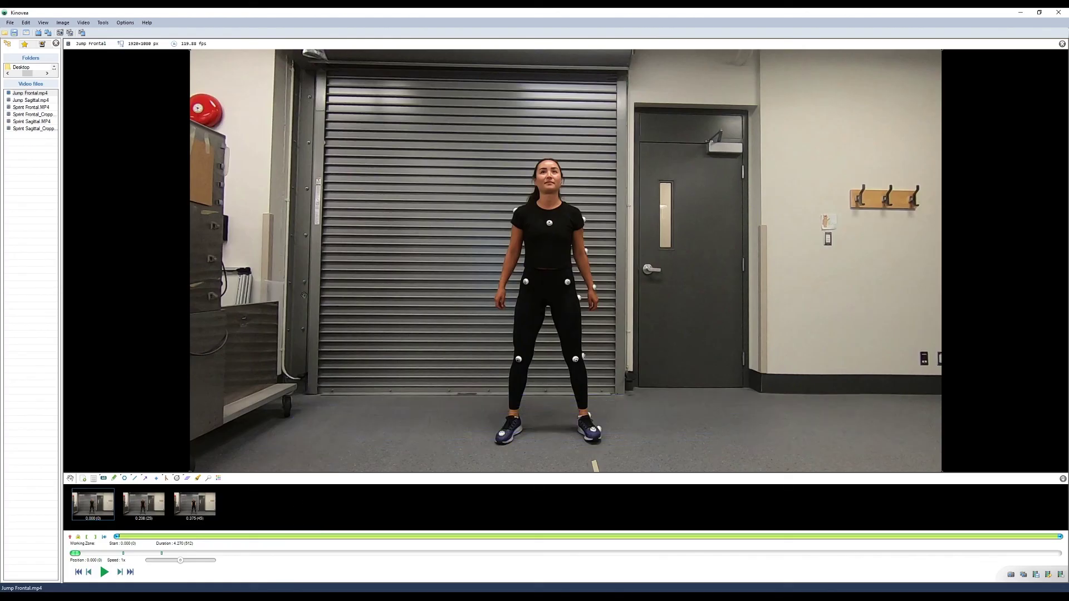